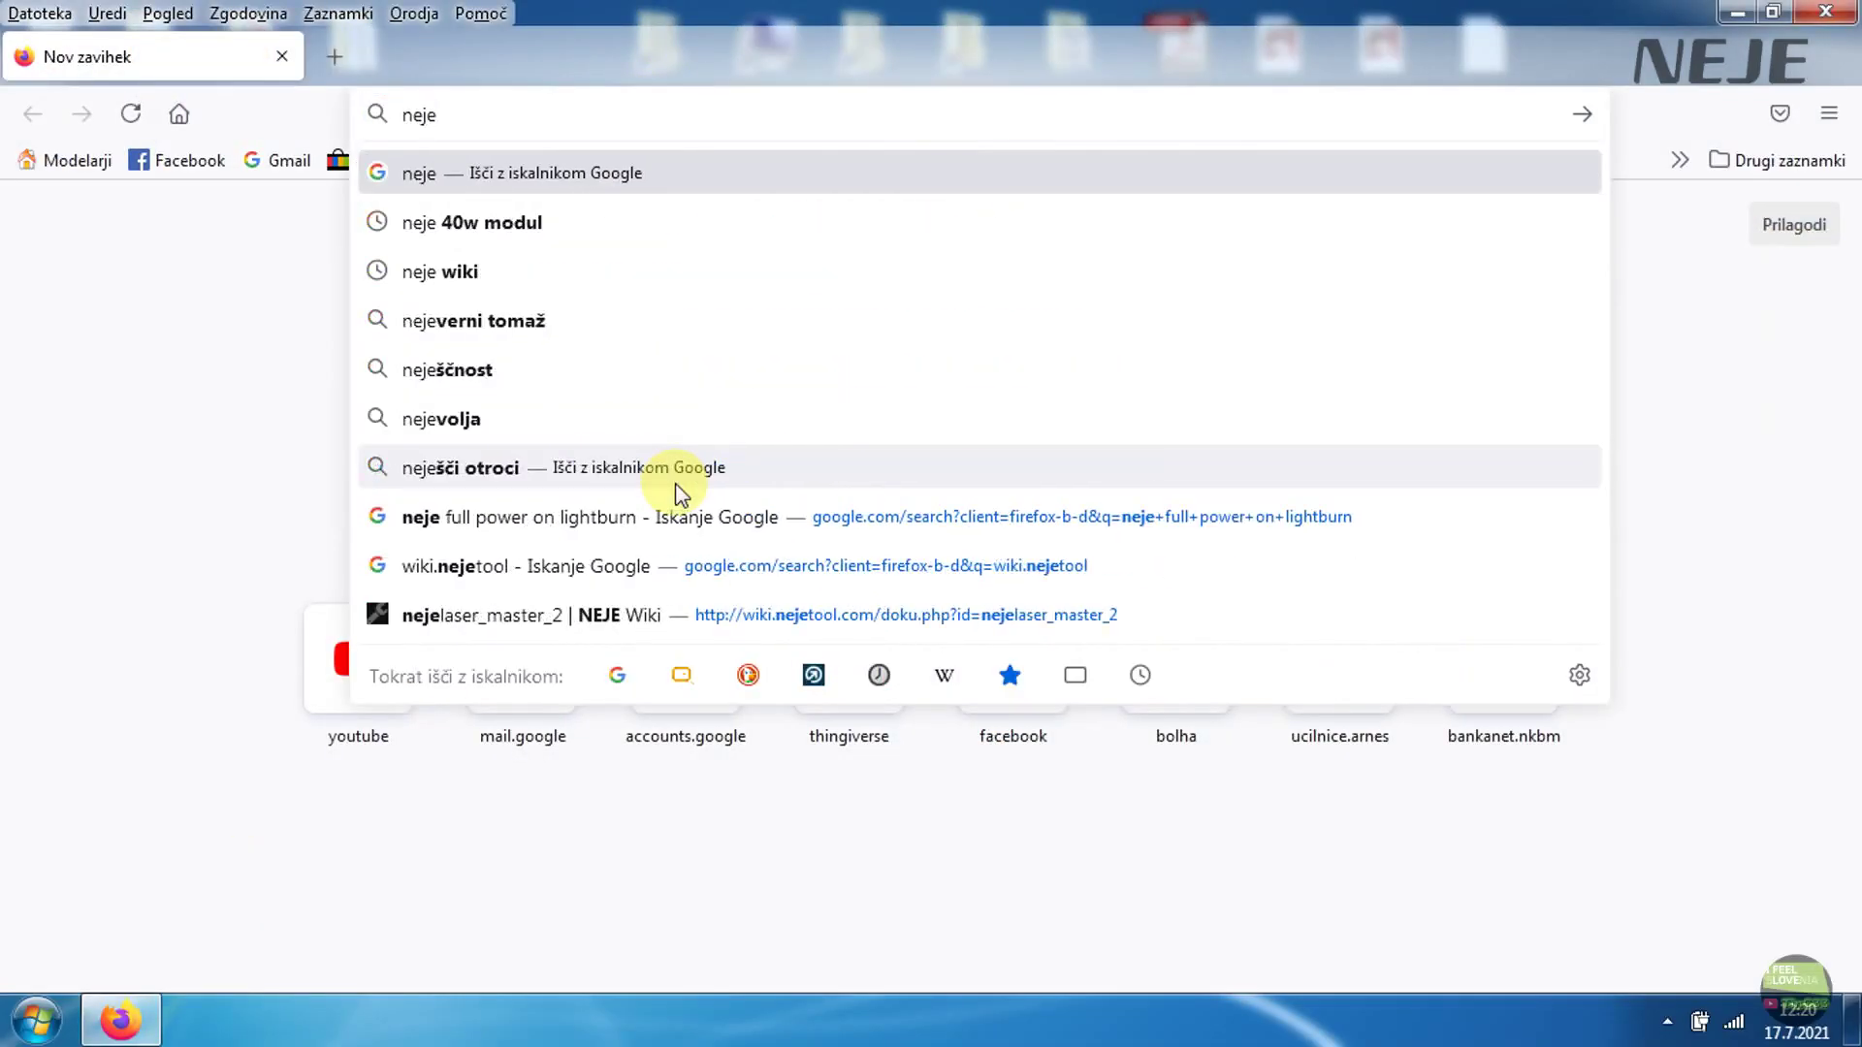
Search the web for "neje wiki" and open the NEJE Master 2 / 2s plus page on the NEJE wiki
left_click(684, 480)
left_click(369, 495)
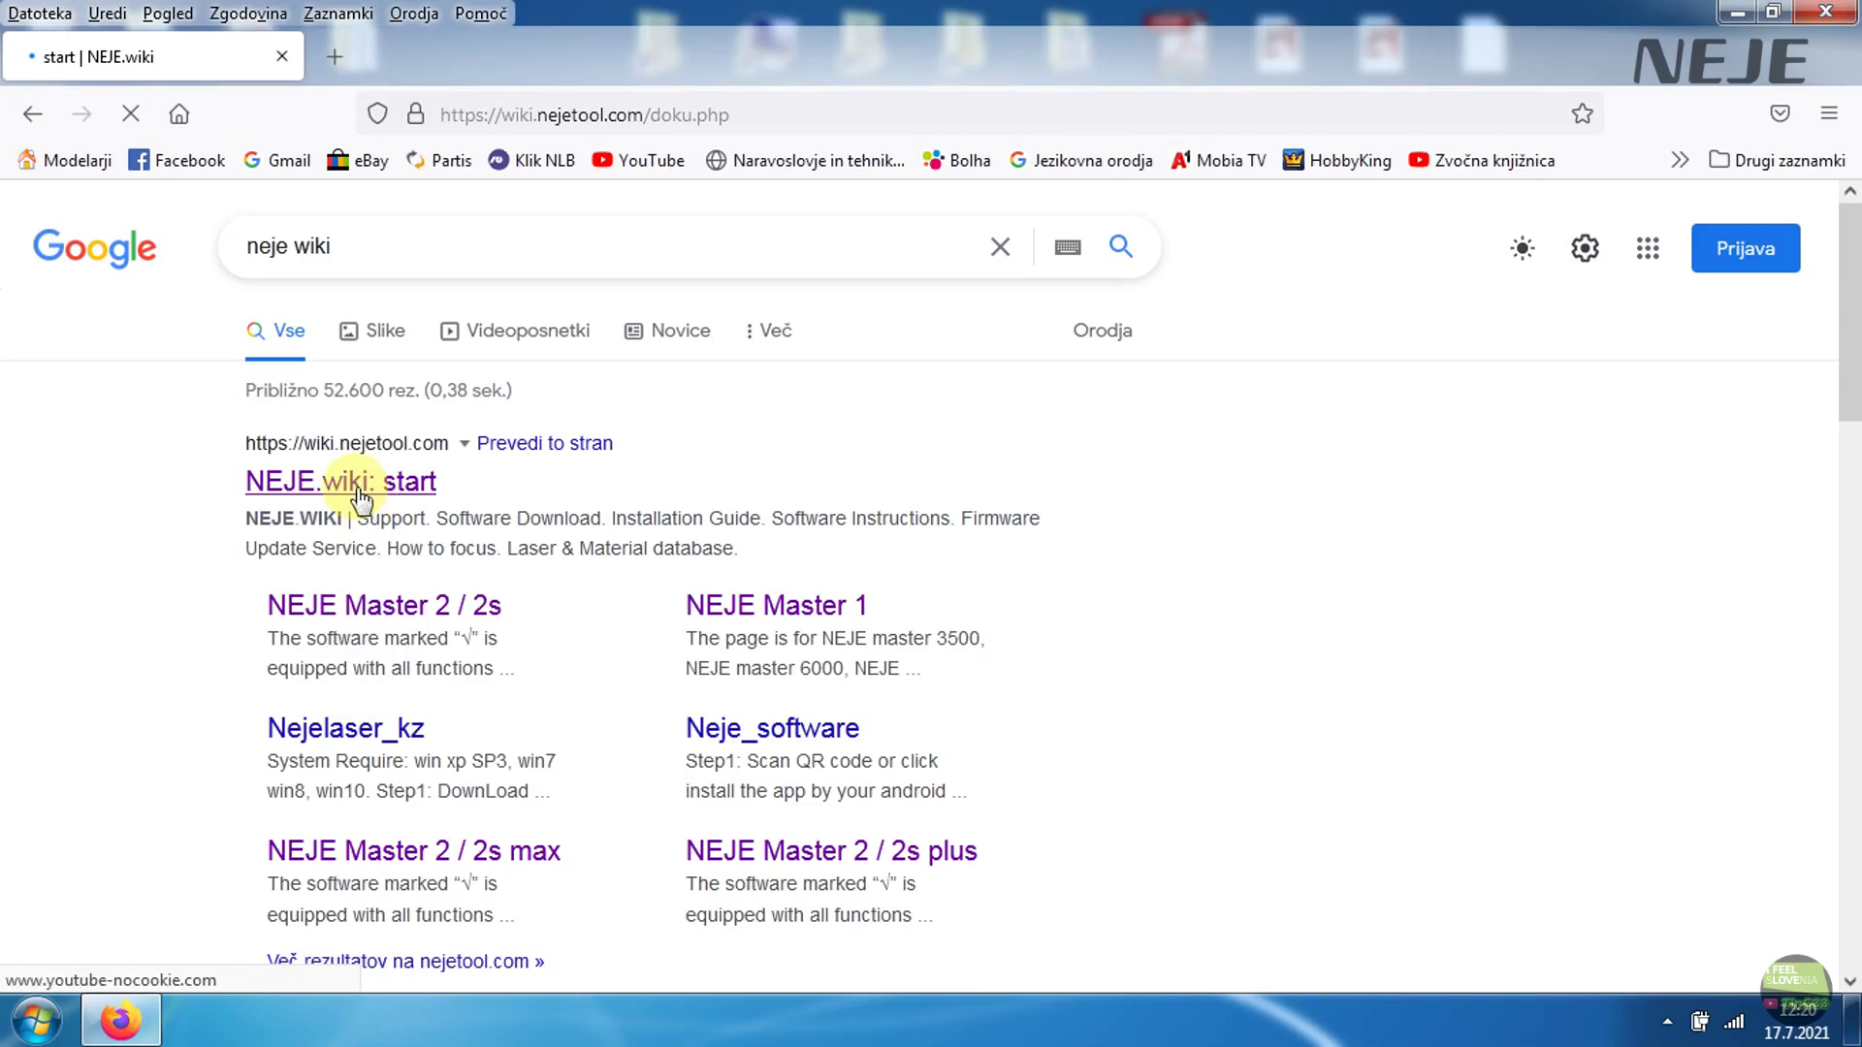
left_click(325, 561)
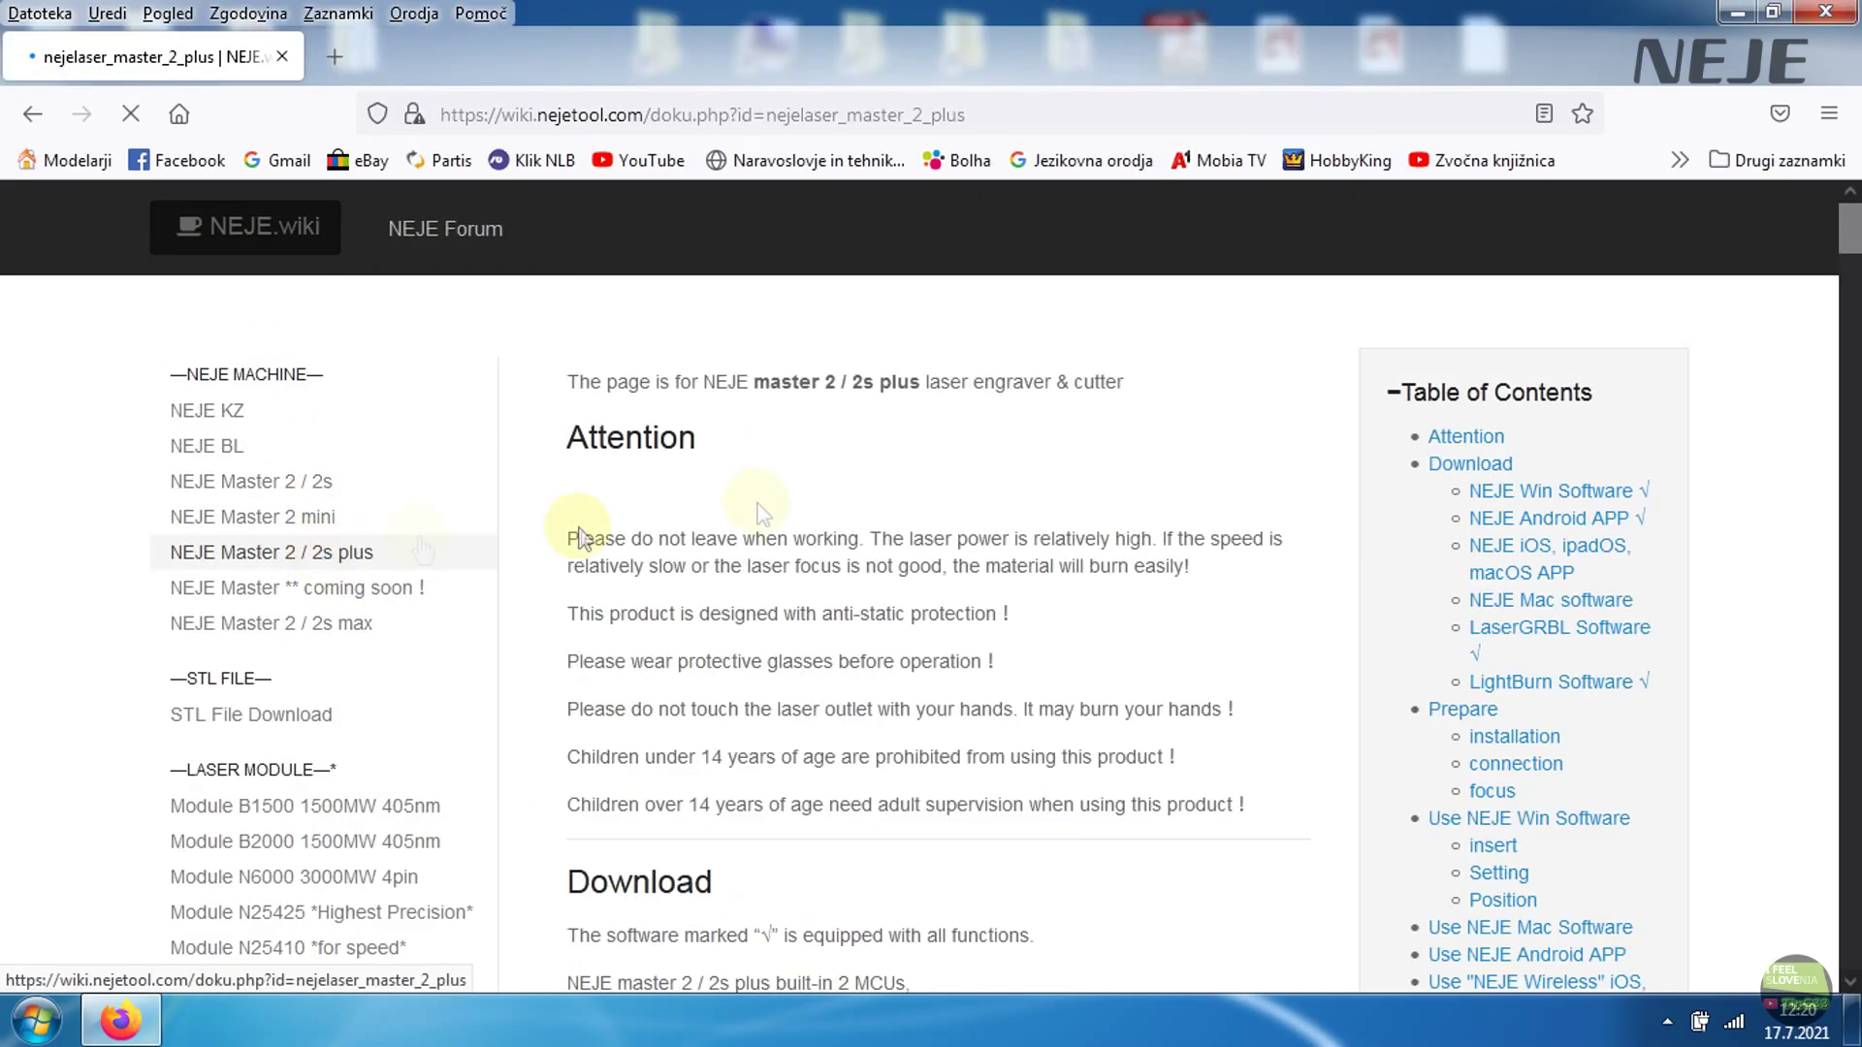
Examine the Firmware Upgrade, Download and NEJE Win Software sections of the NEJE Master 2 / 2s plus page
scroll(698, 505, "down", 20)
scroll(711, 478, "down", 20)
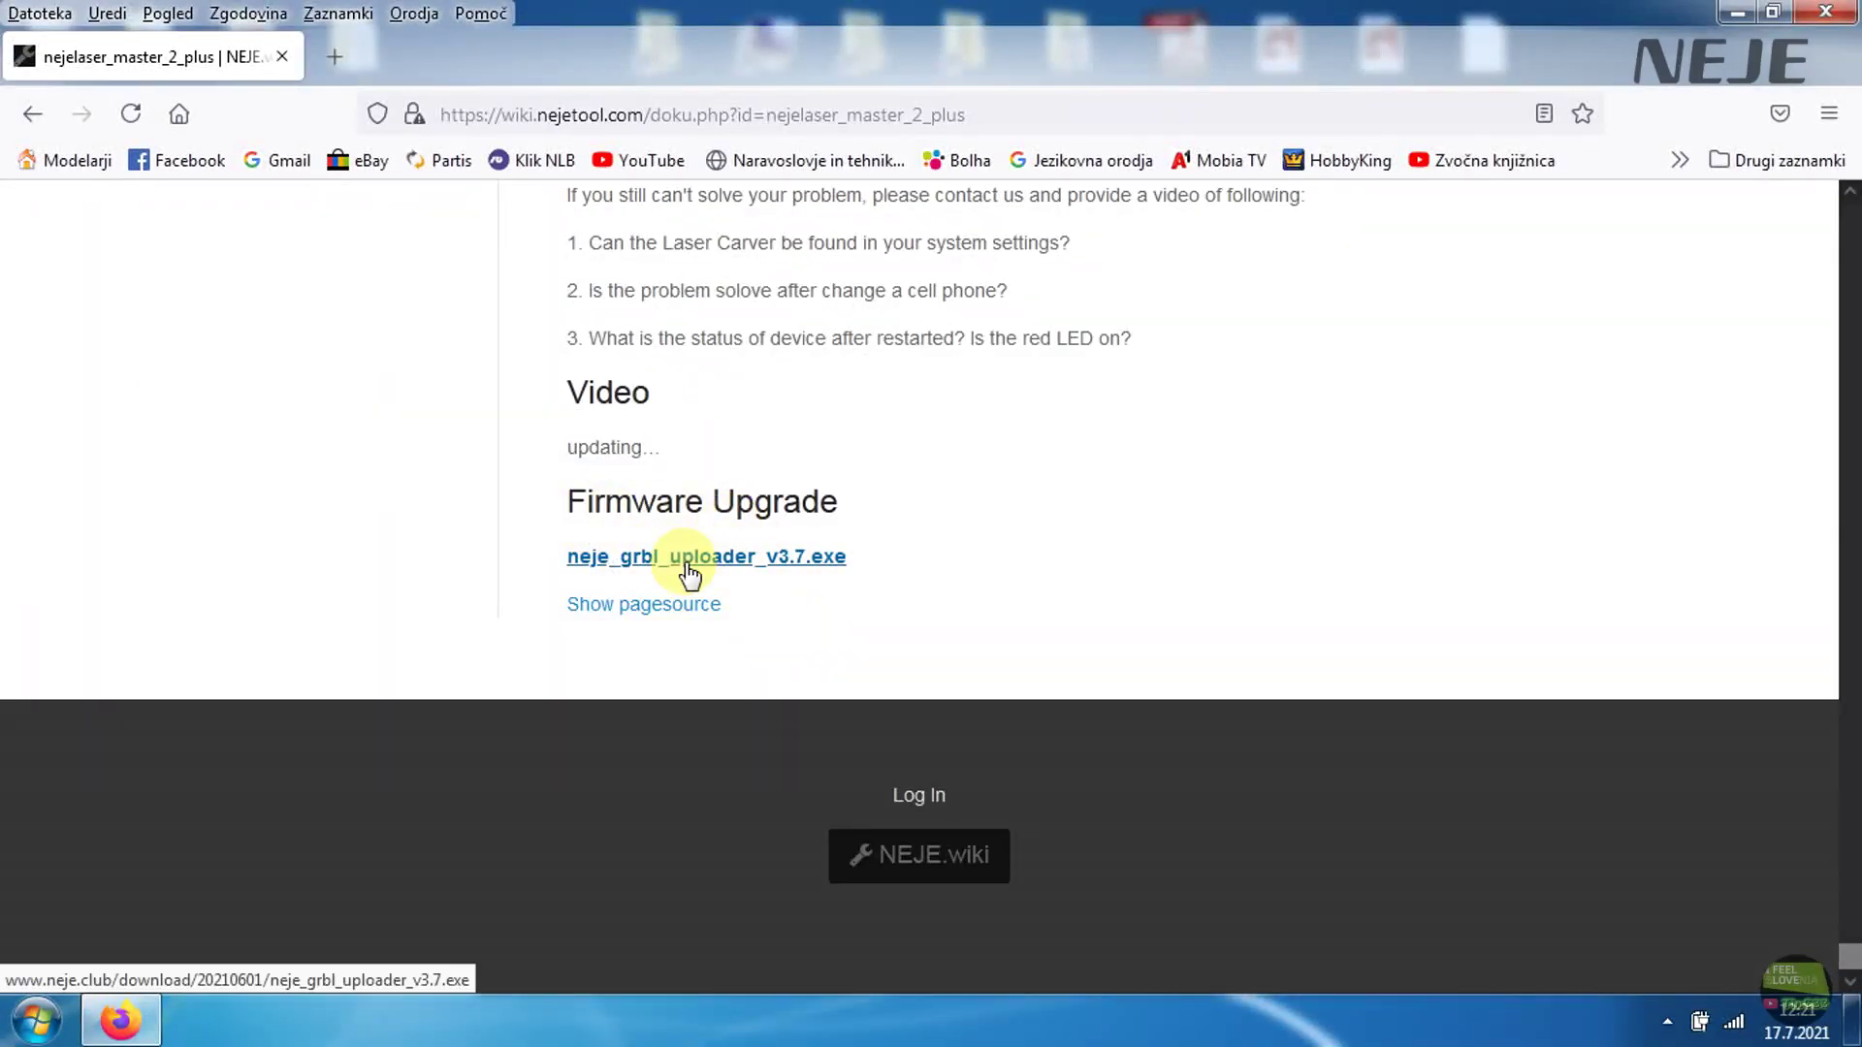
scroll(693, 572, "up", 15)
left_click_drag(589, 663, 834, 663)
left_click(834, 662)
scroll(798, 678, "down", 3)
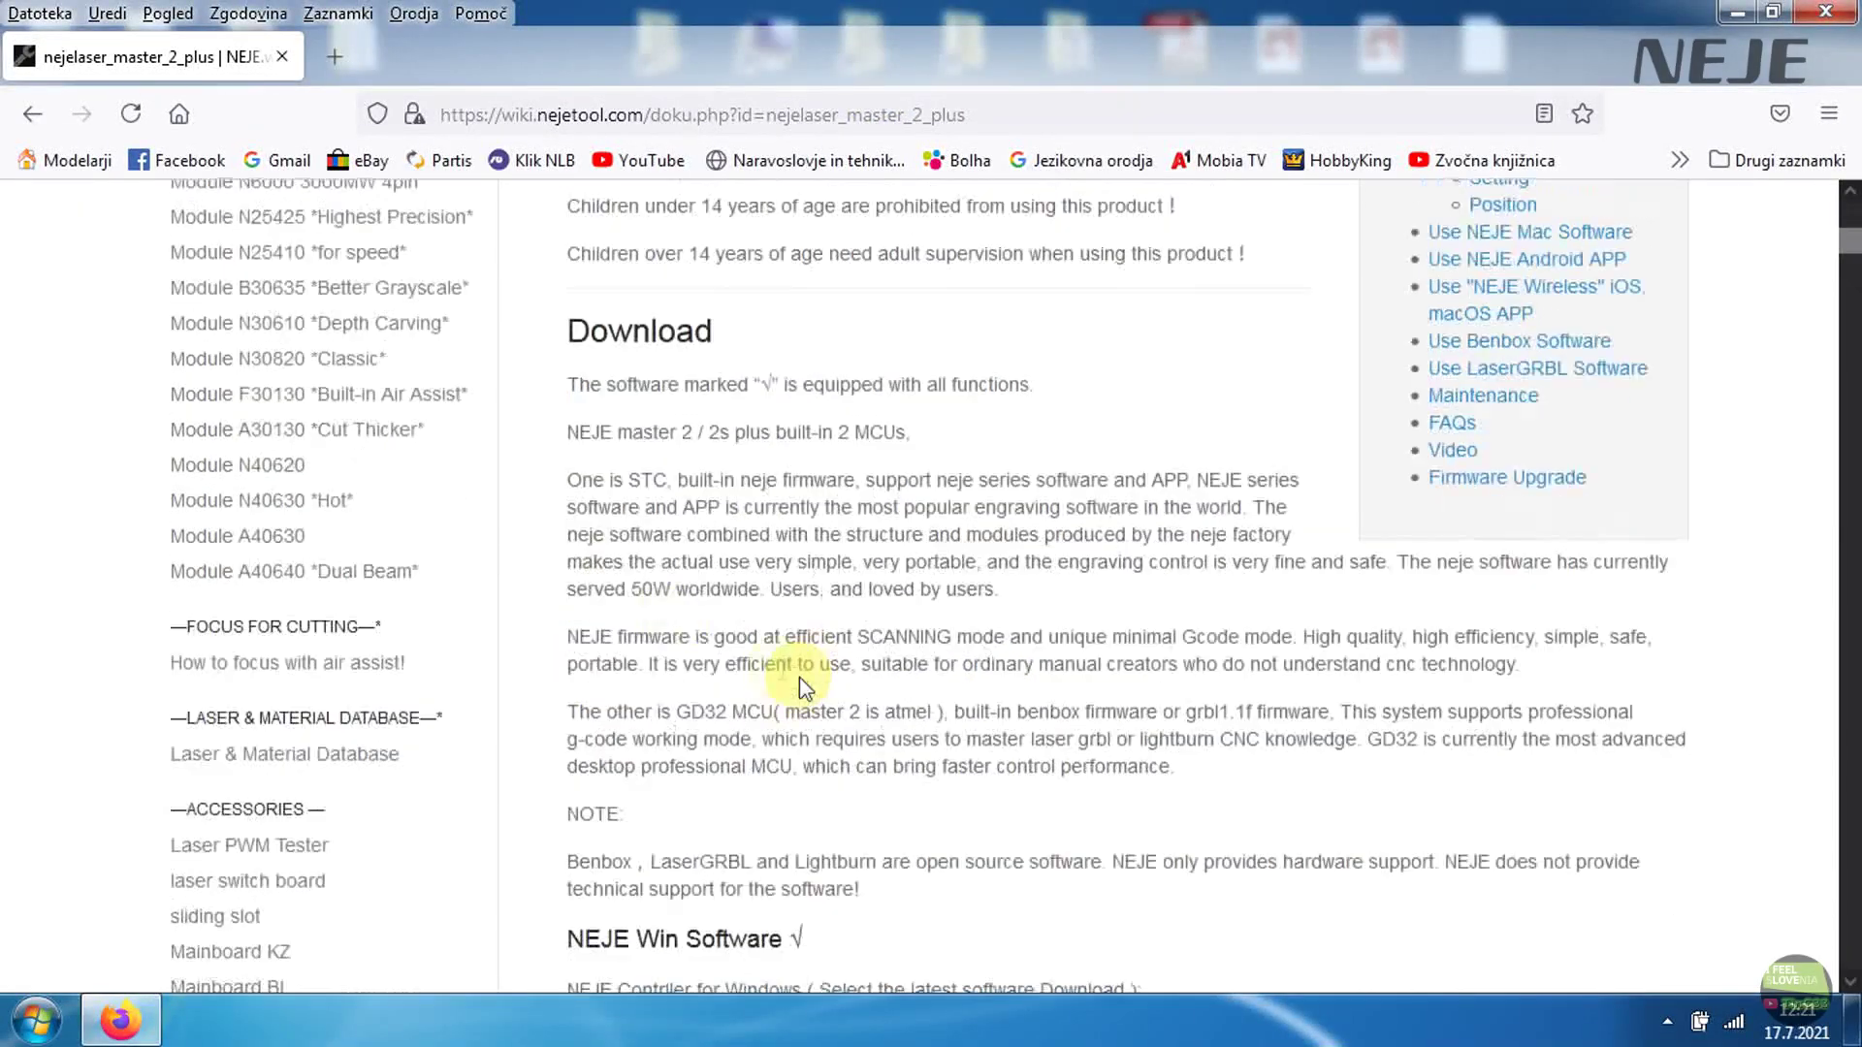
scroll(623, 504, "down", 5)
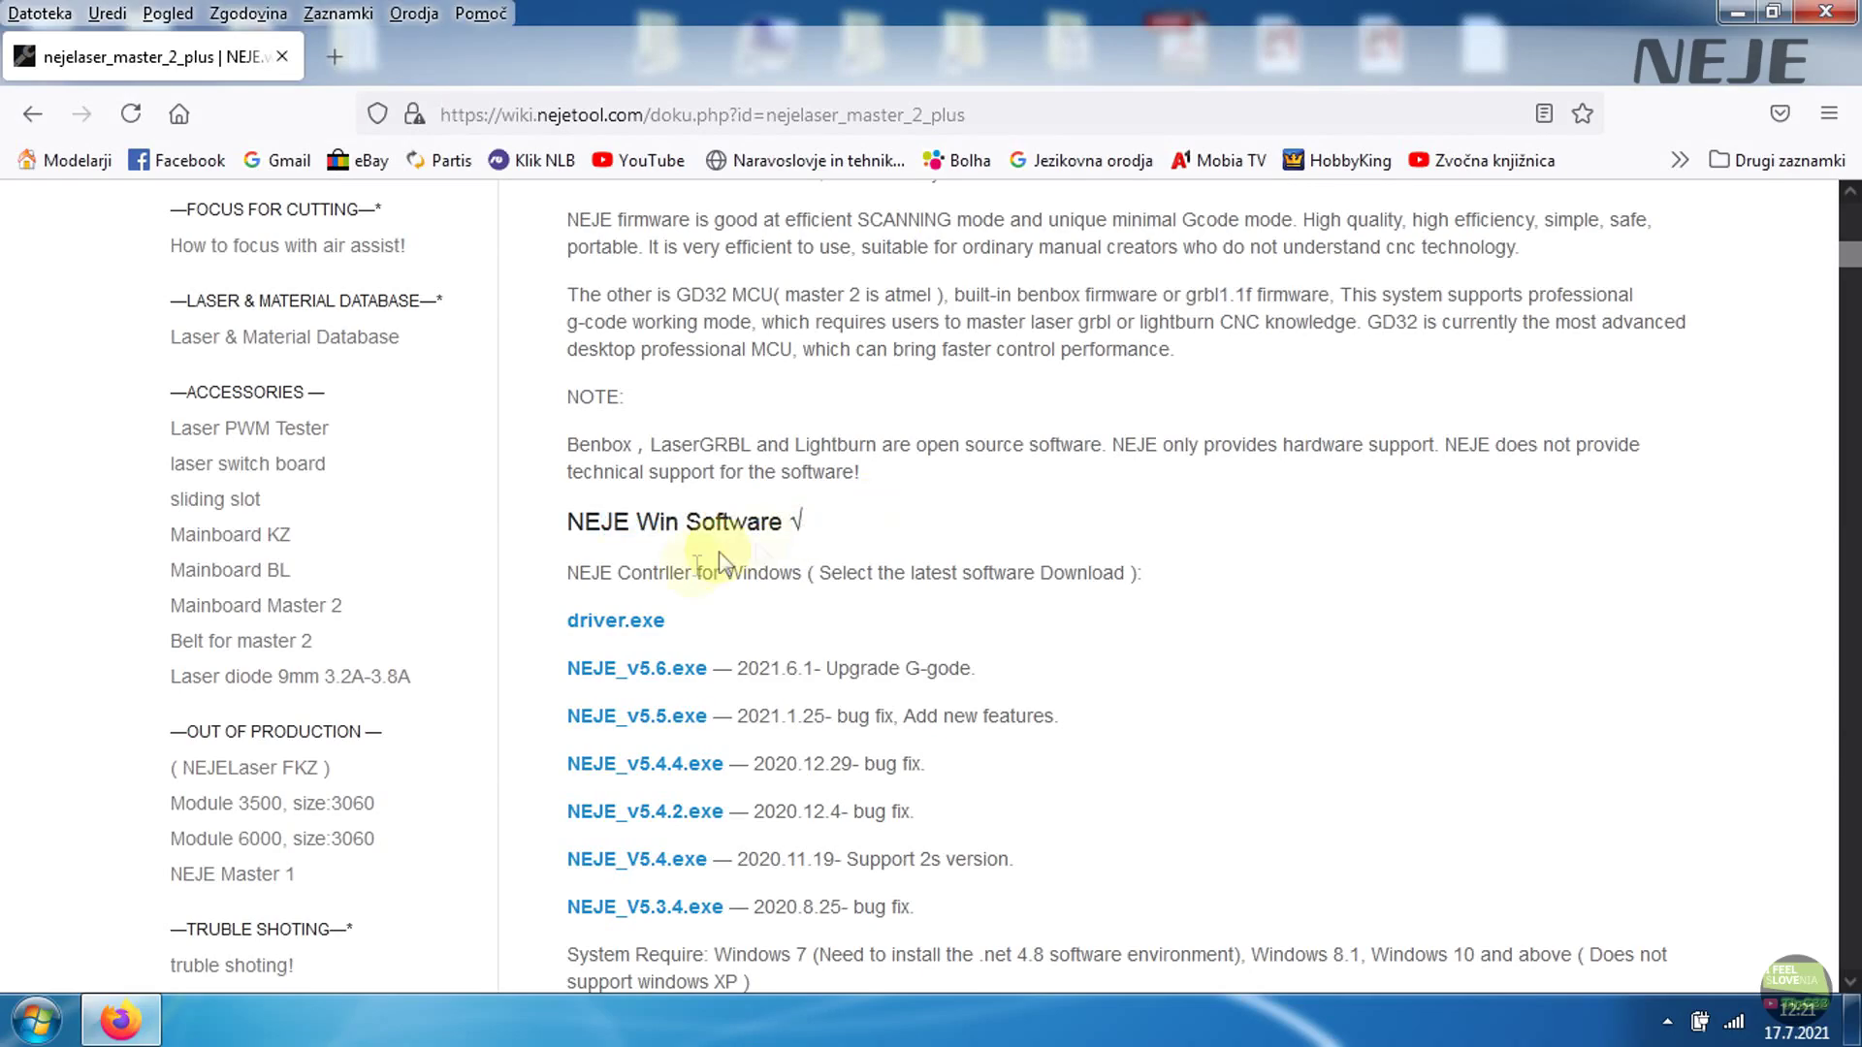
left_click_drag(617, 574, 1135, 577)
left_click(1009, 611)
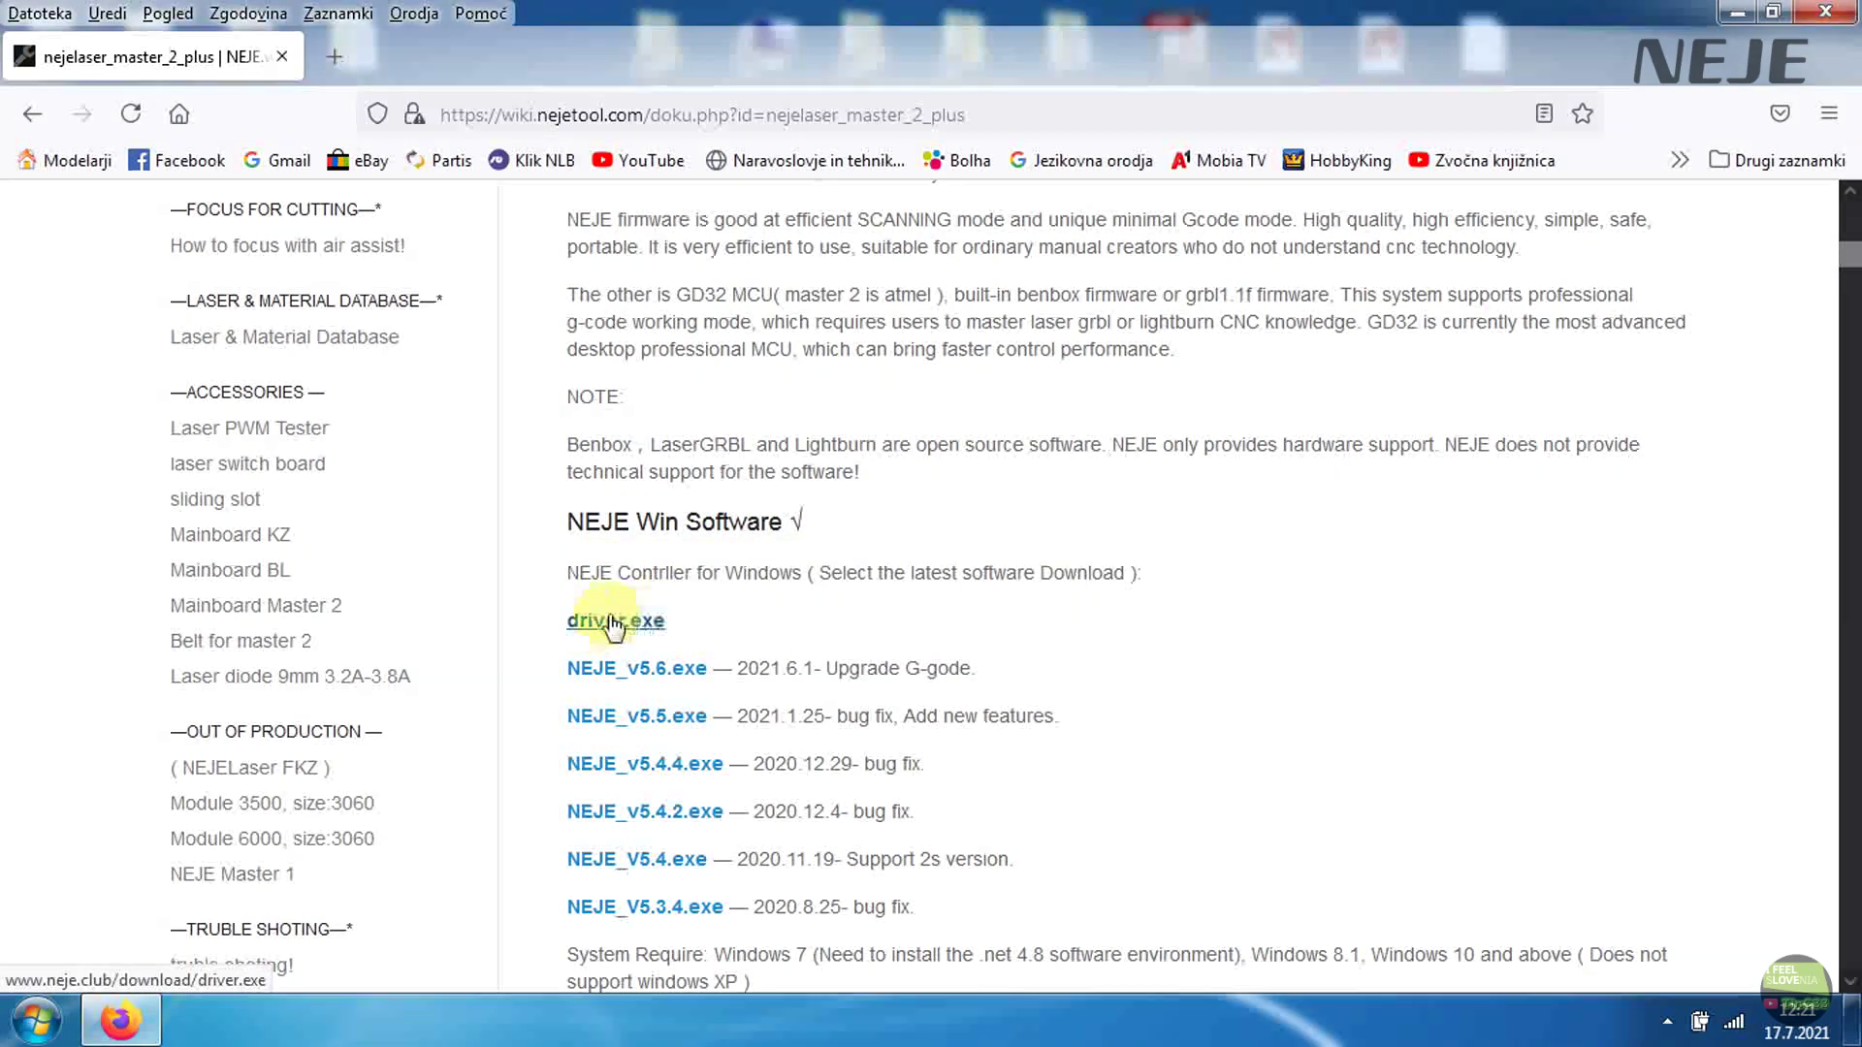
Download driver.exe from the NEJE Win Software section and install the device driver
left_click(614, 621)
left_click(1018, 490)
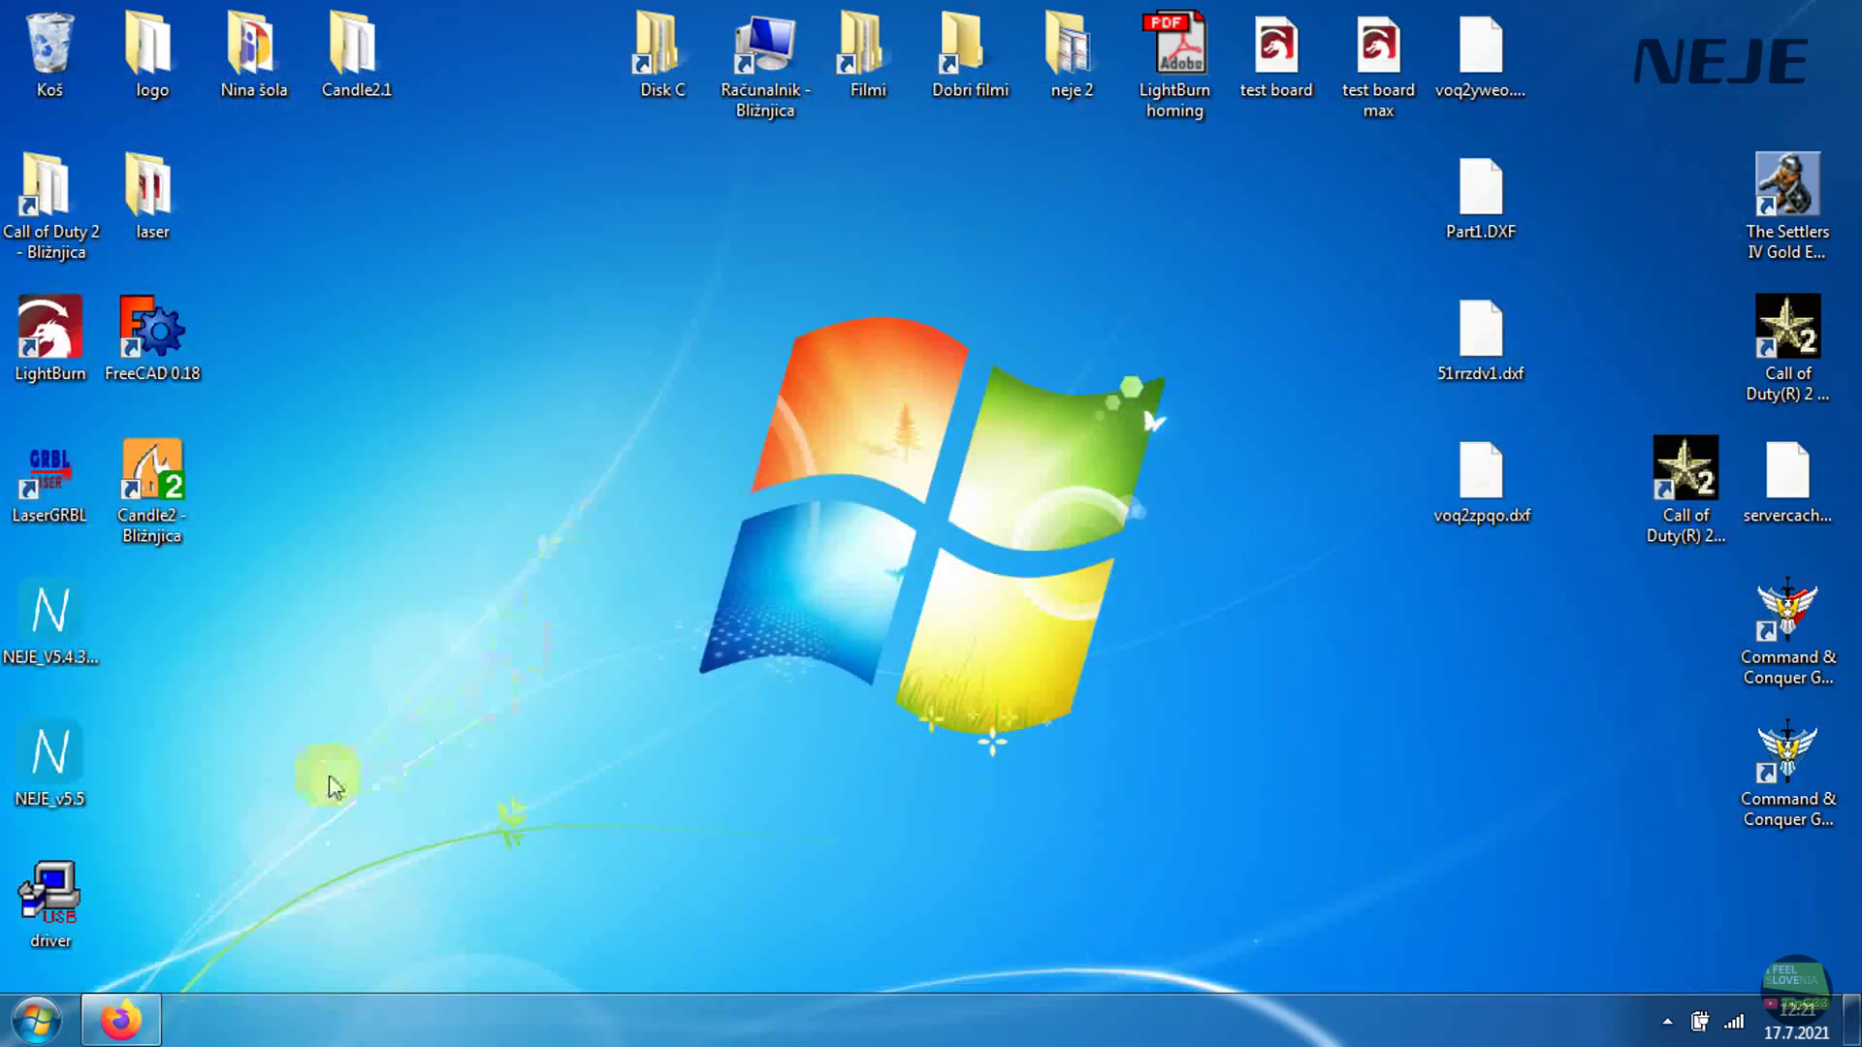
double_click(51, 897)
left_click(989, 532)
key("Return")
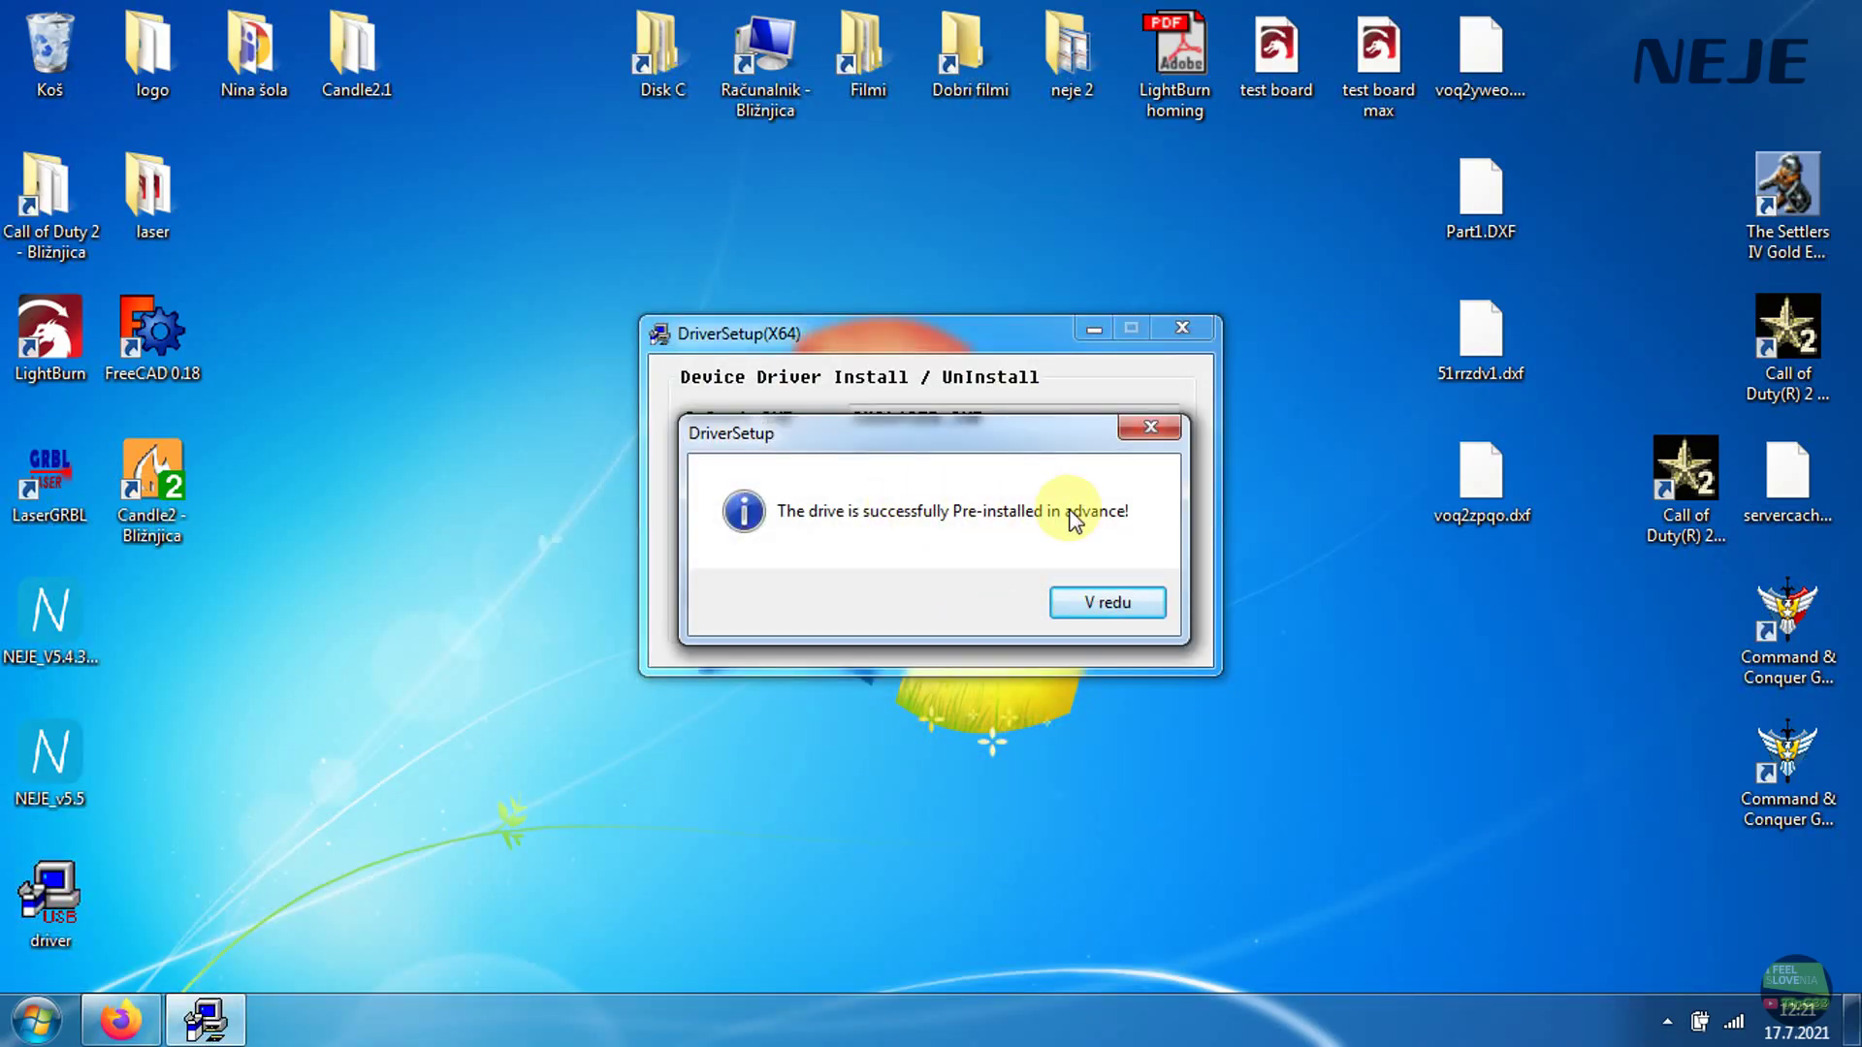
left_click(1096, 601)
left_click(1182, 328)
Download NEJE_v5.6.exe from the NEJE wiki page in the browser and run it
left_click(121, 1019)
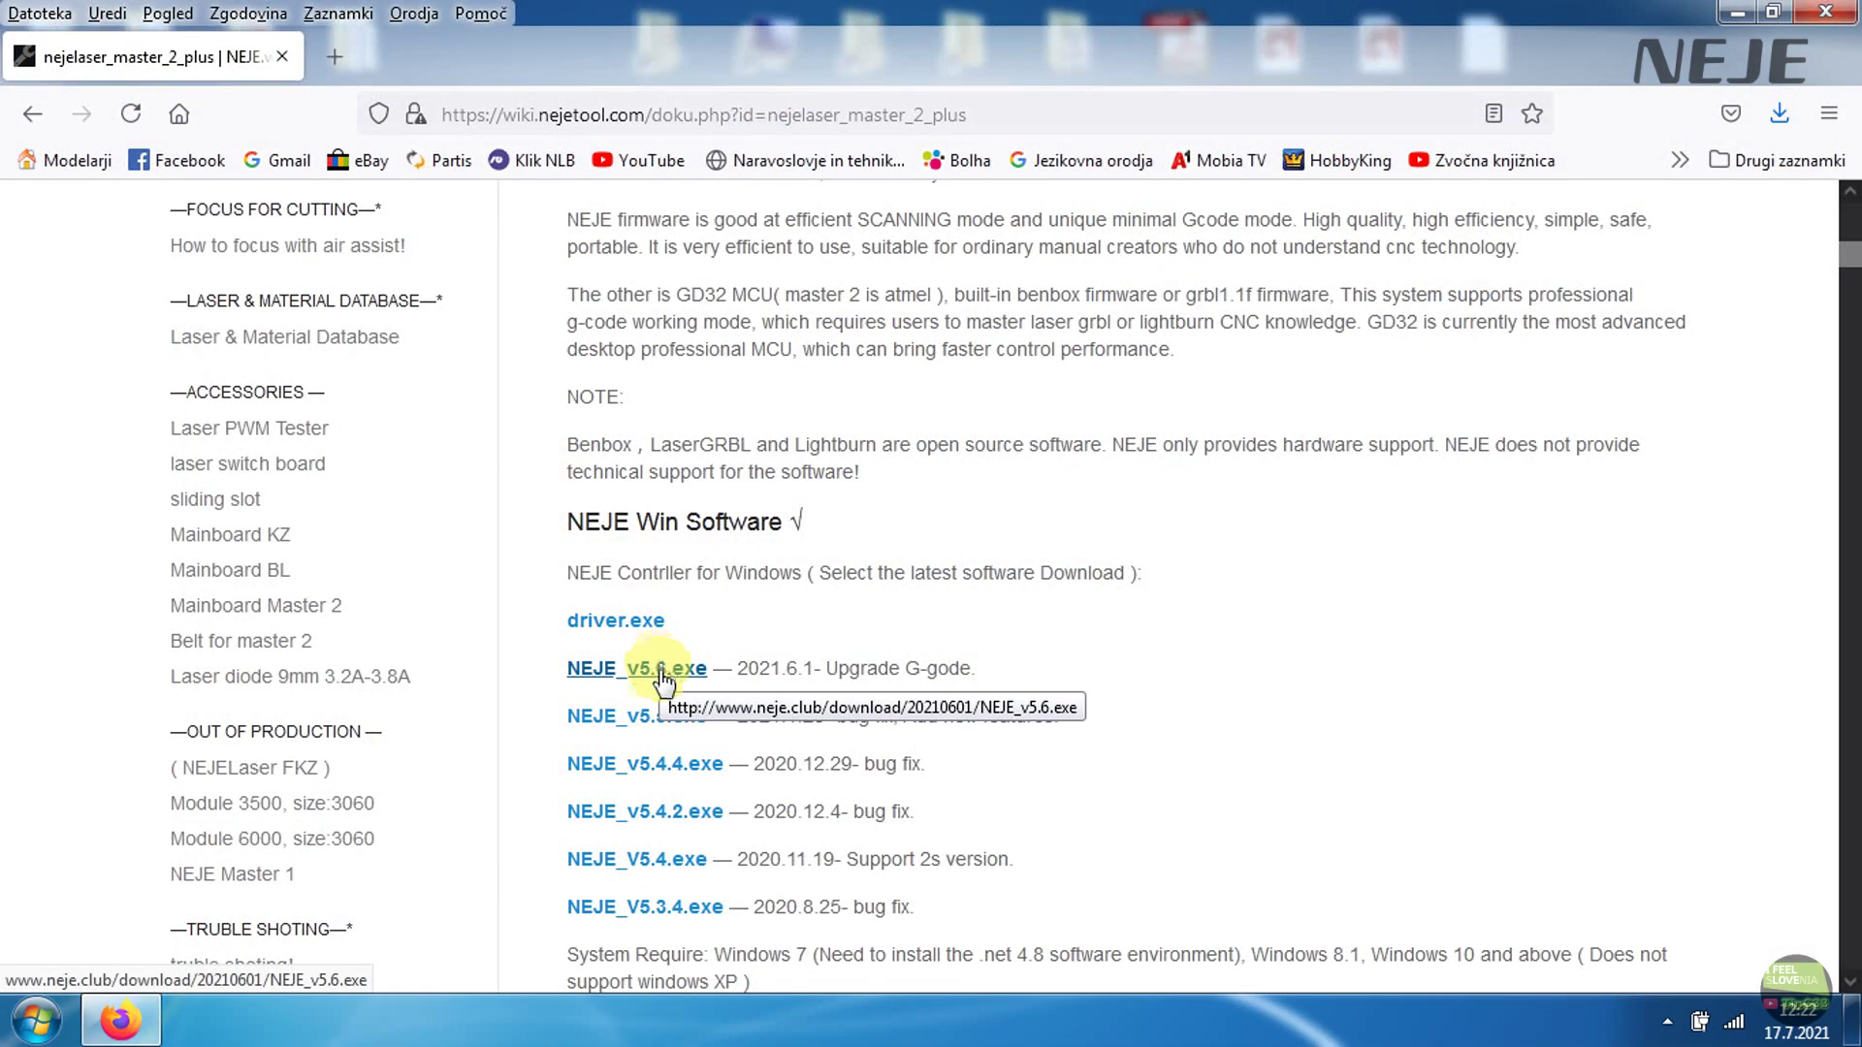
left_click(664, 678)
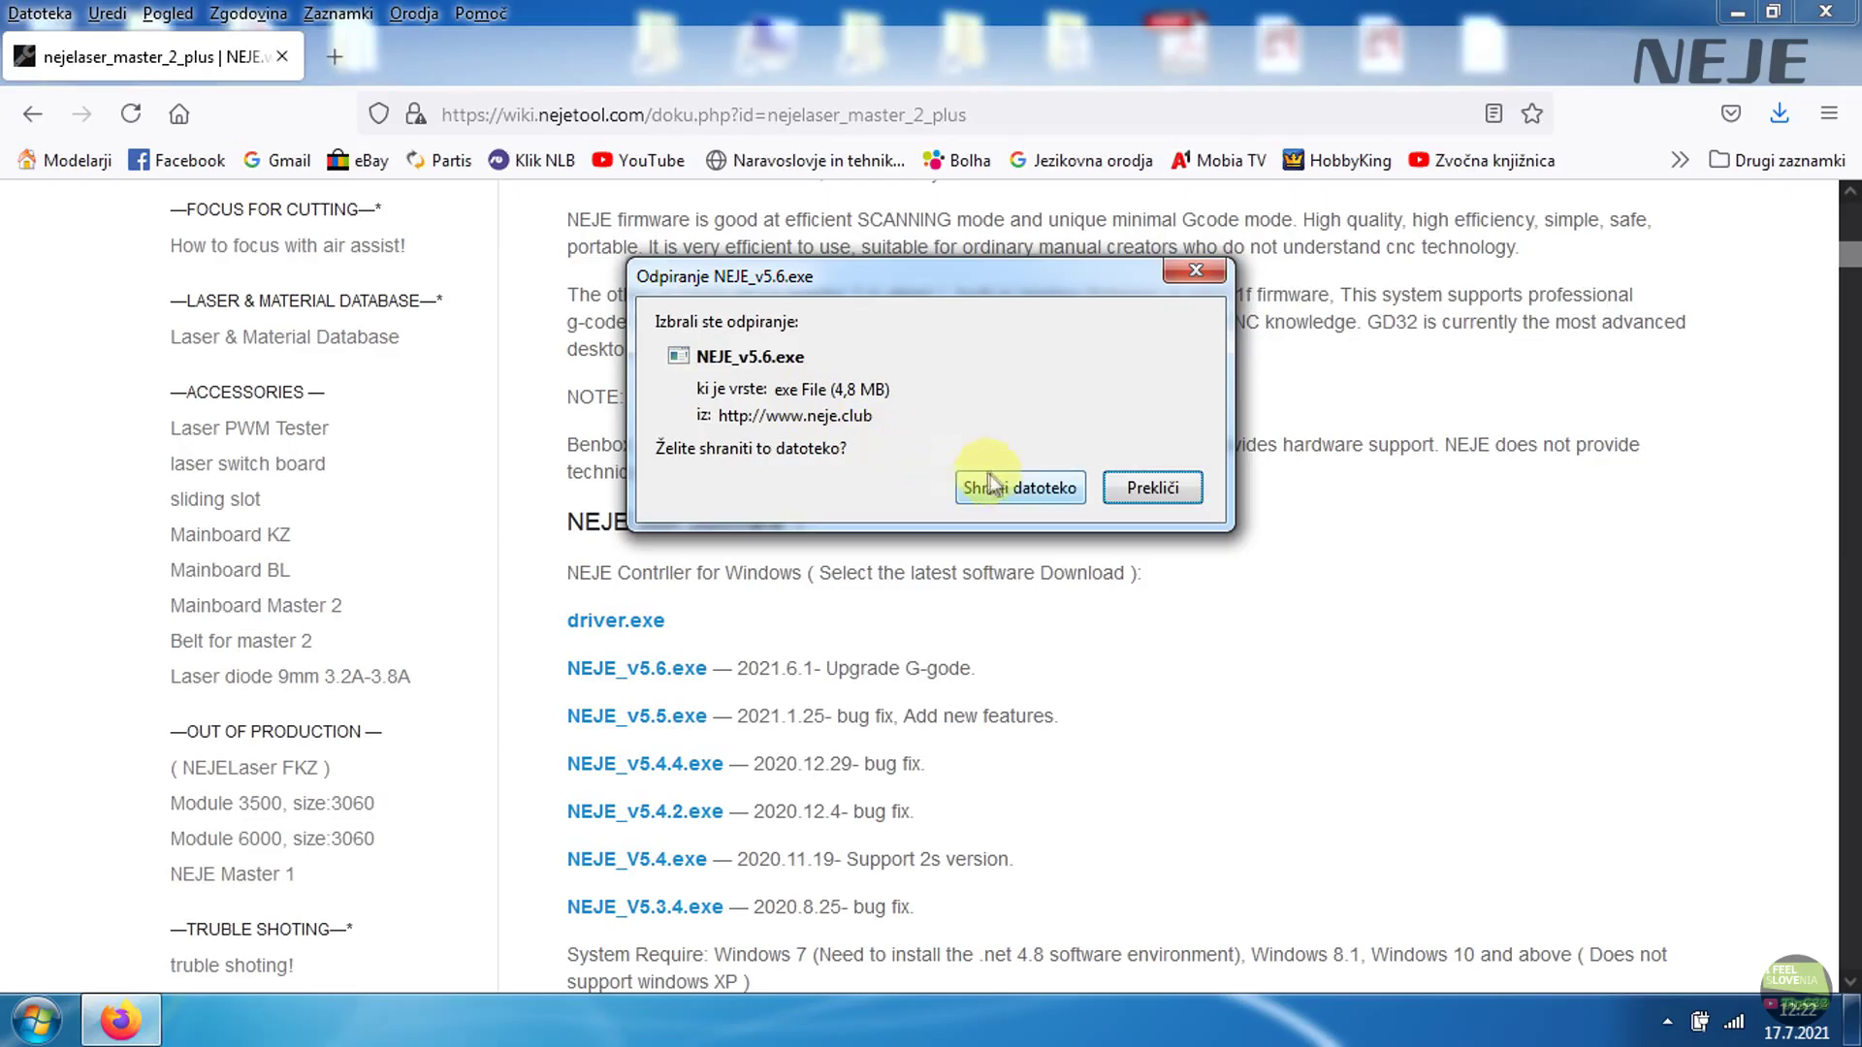
left_click(989, 482)
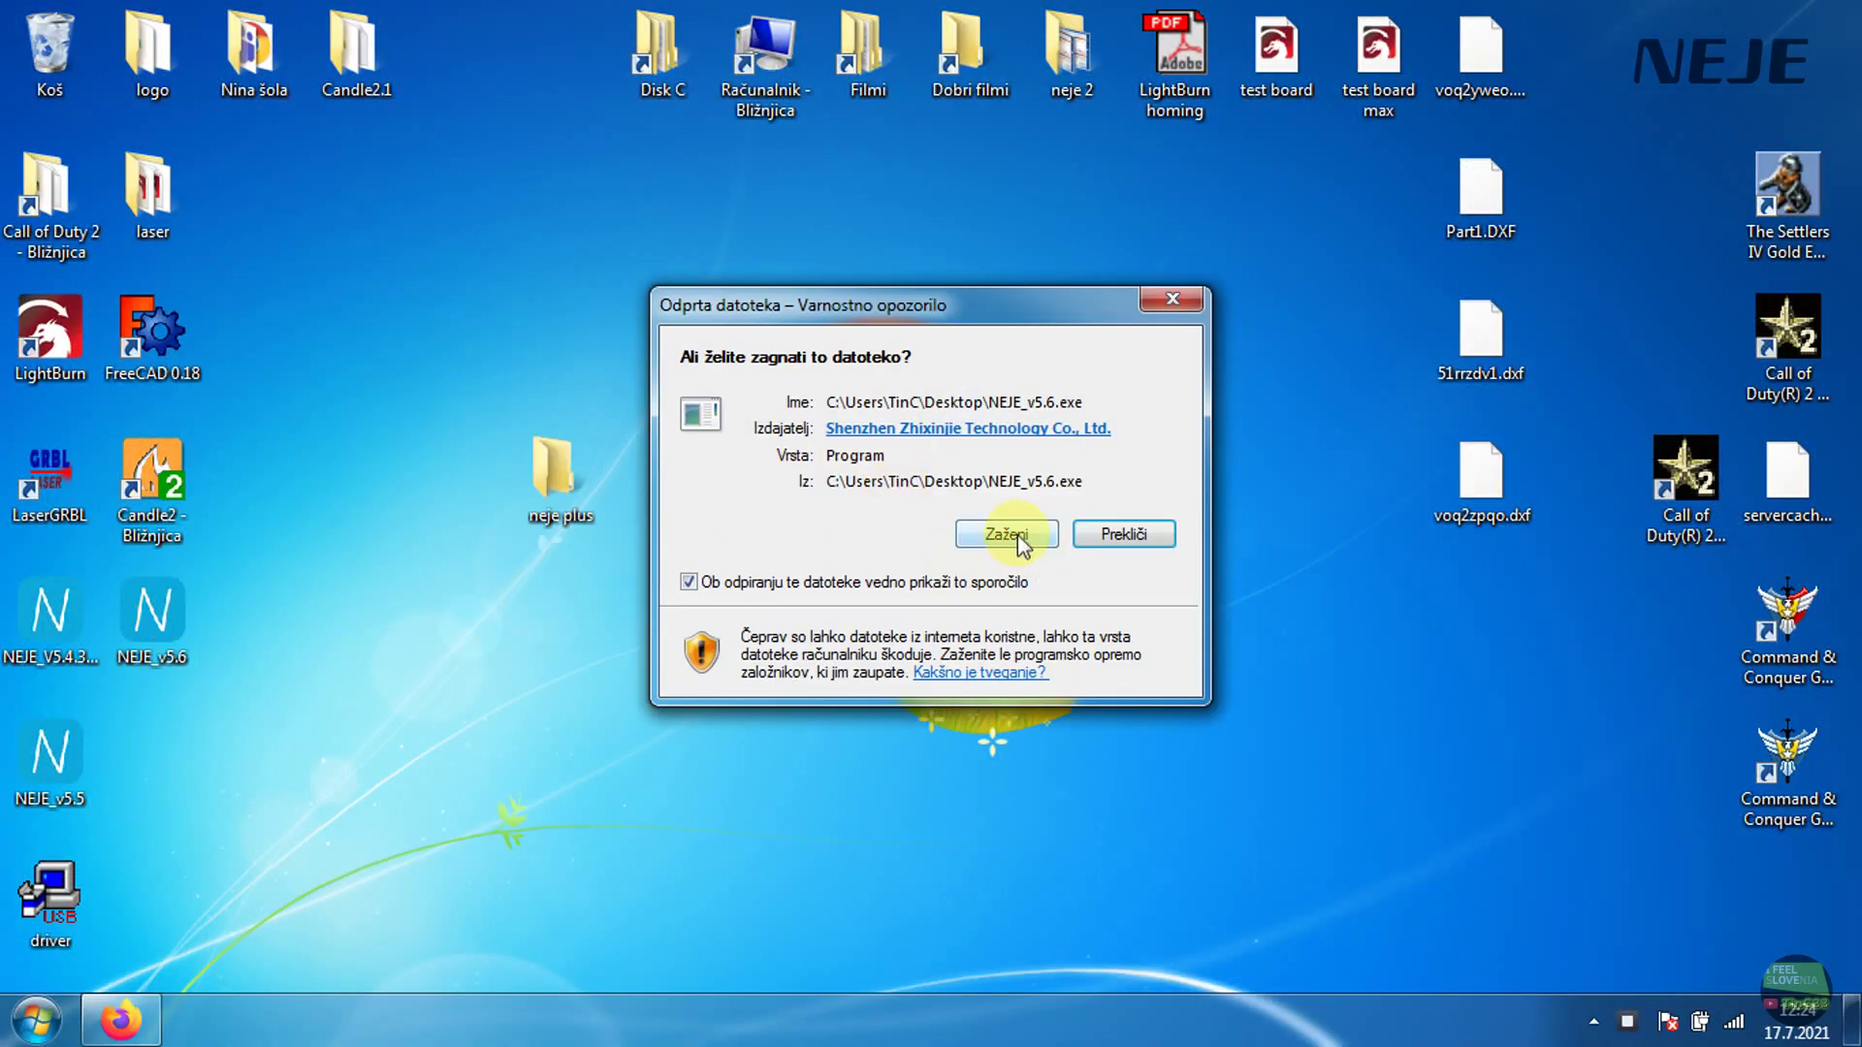
left_click(1016, 533)
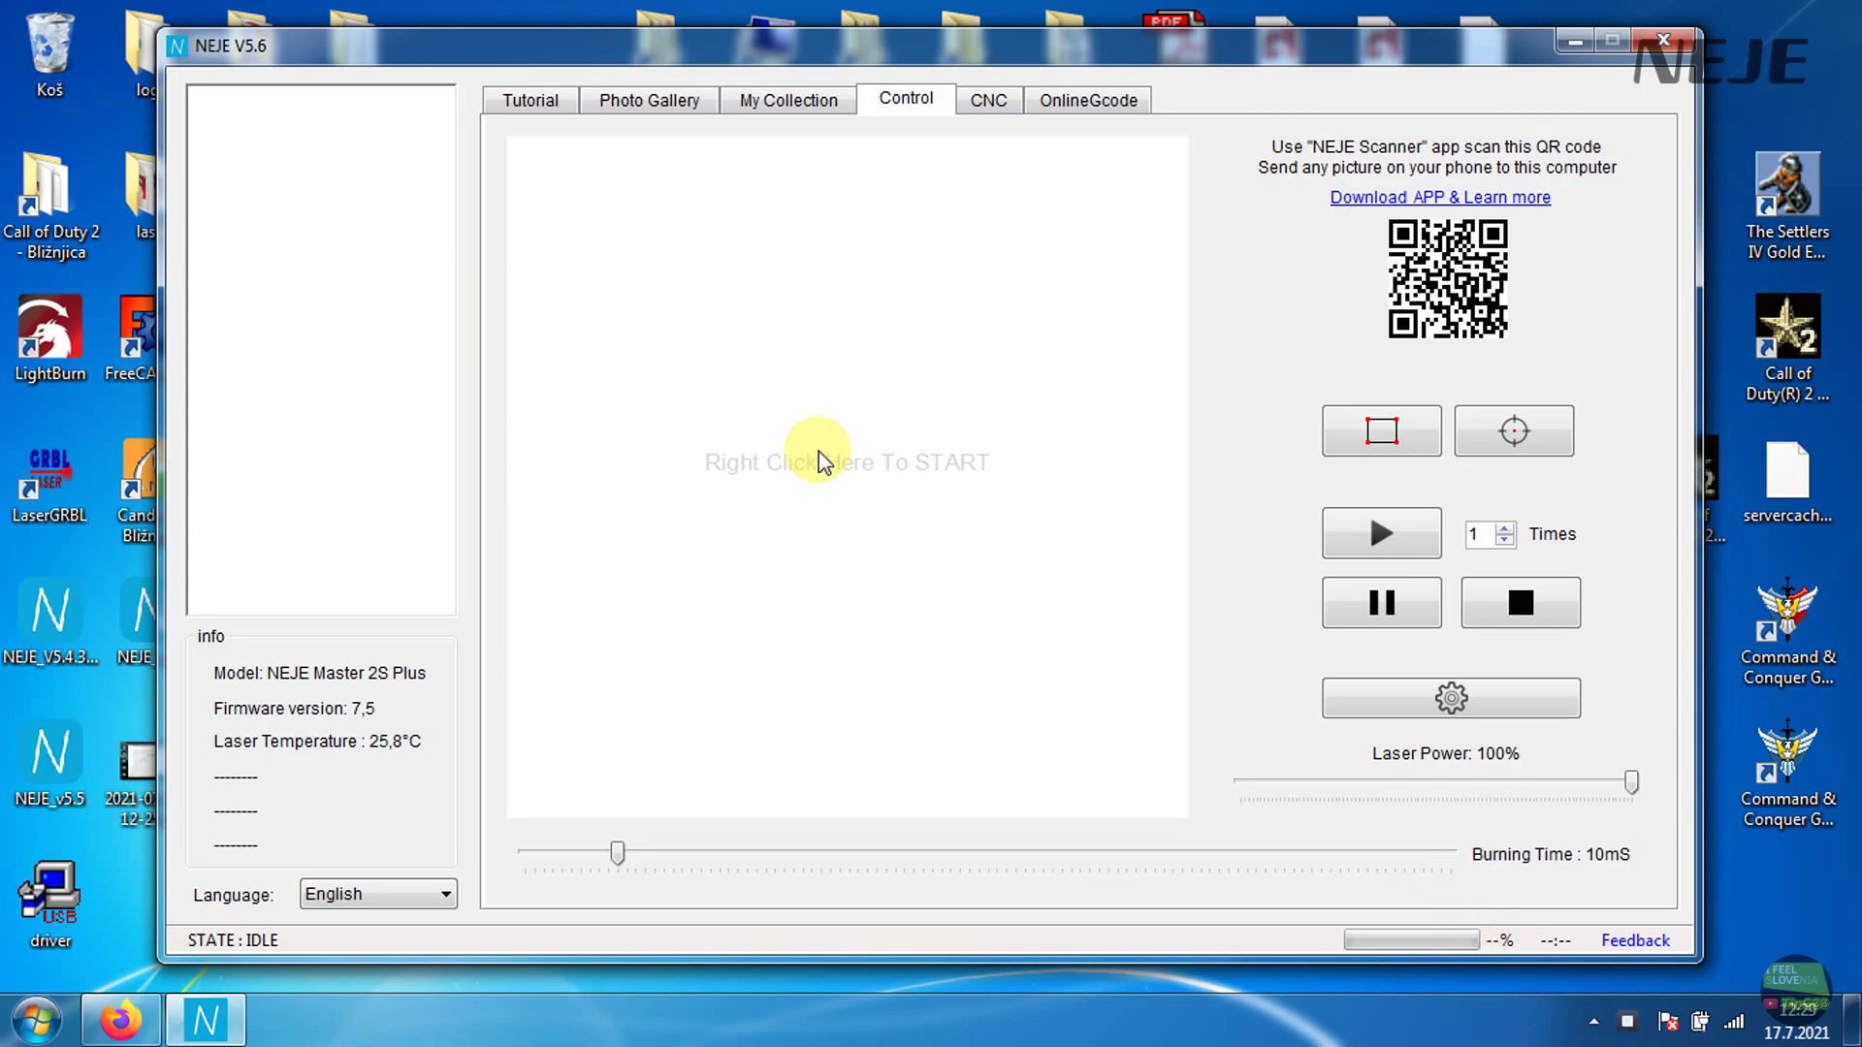
Load the NEJE lettering from the online G-code designs and size it to about 49.8 × 15.9 mm
left_click(985, 99)
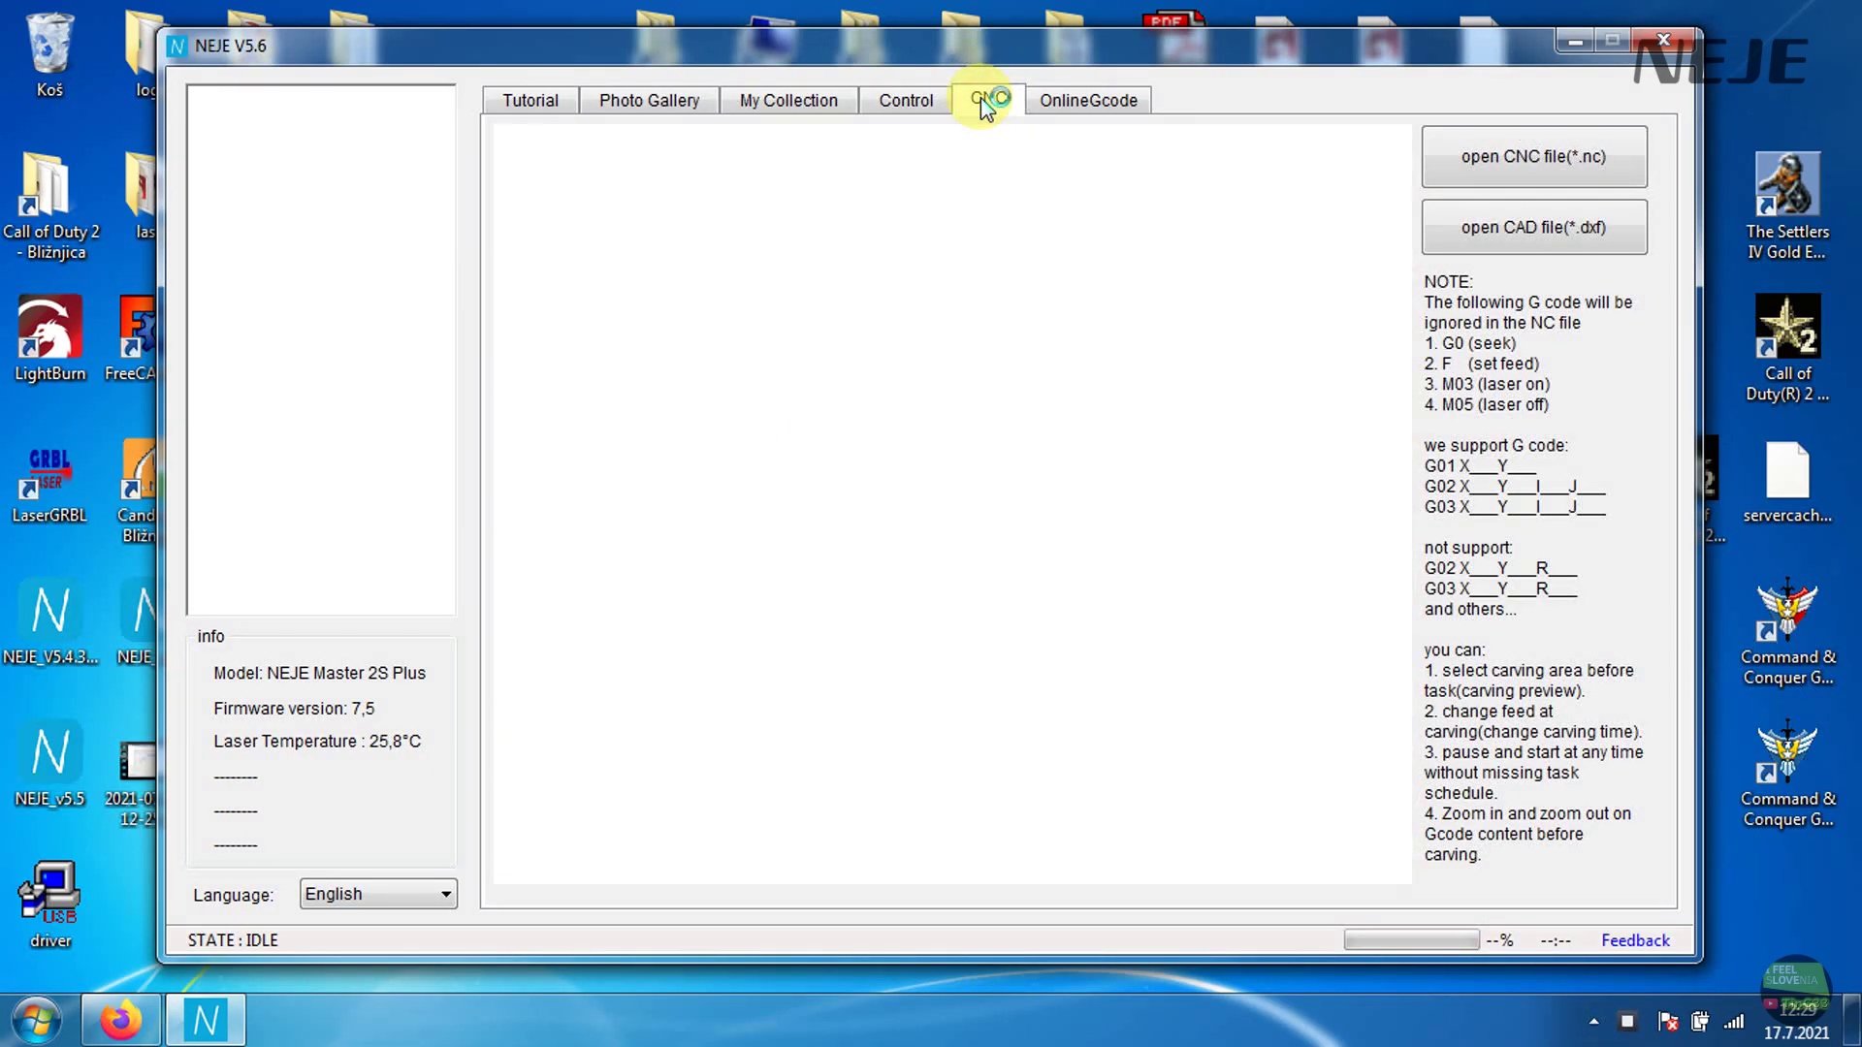
left_click(1045, 109)
left_click(1624, 619)
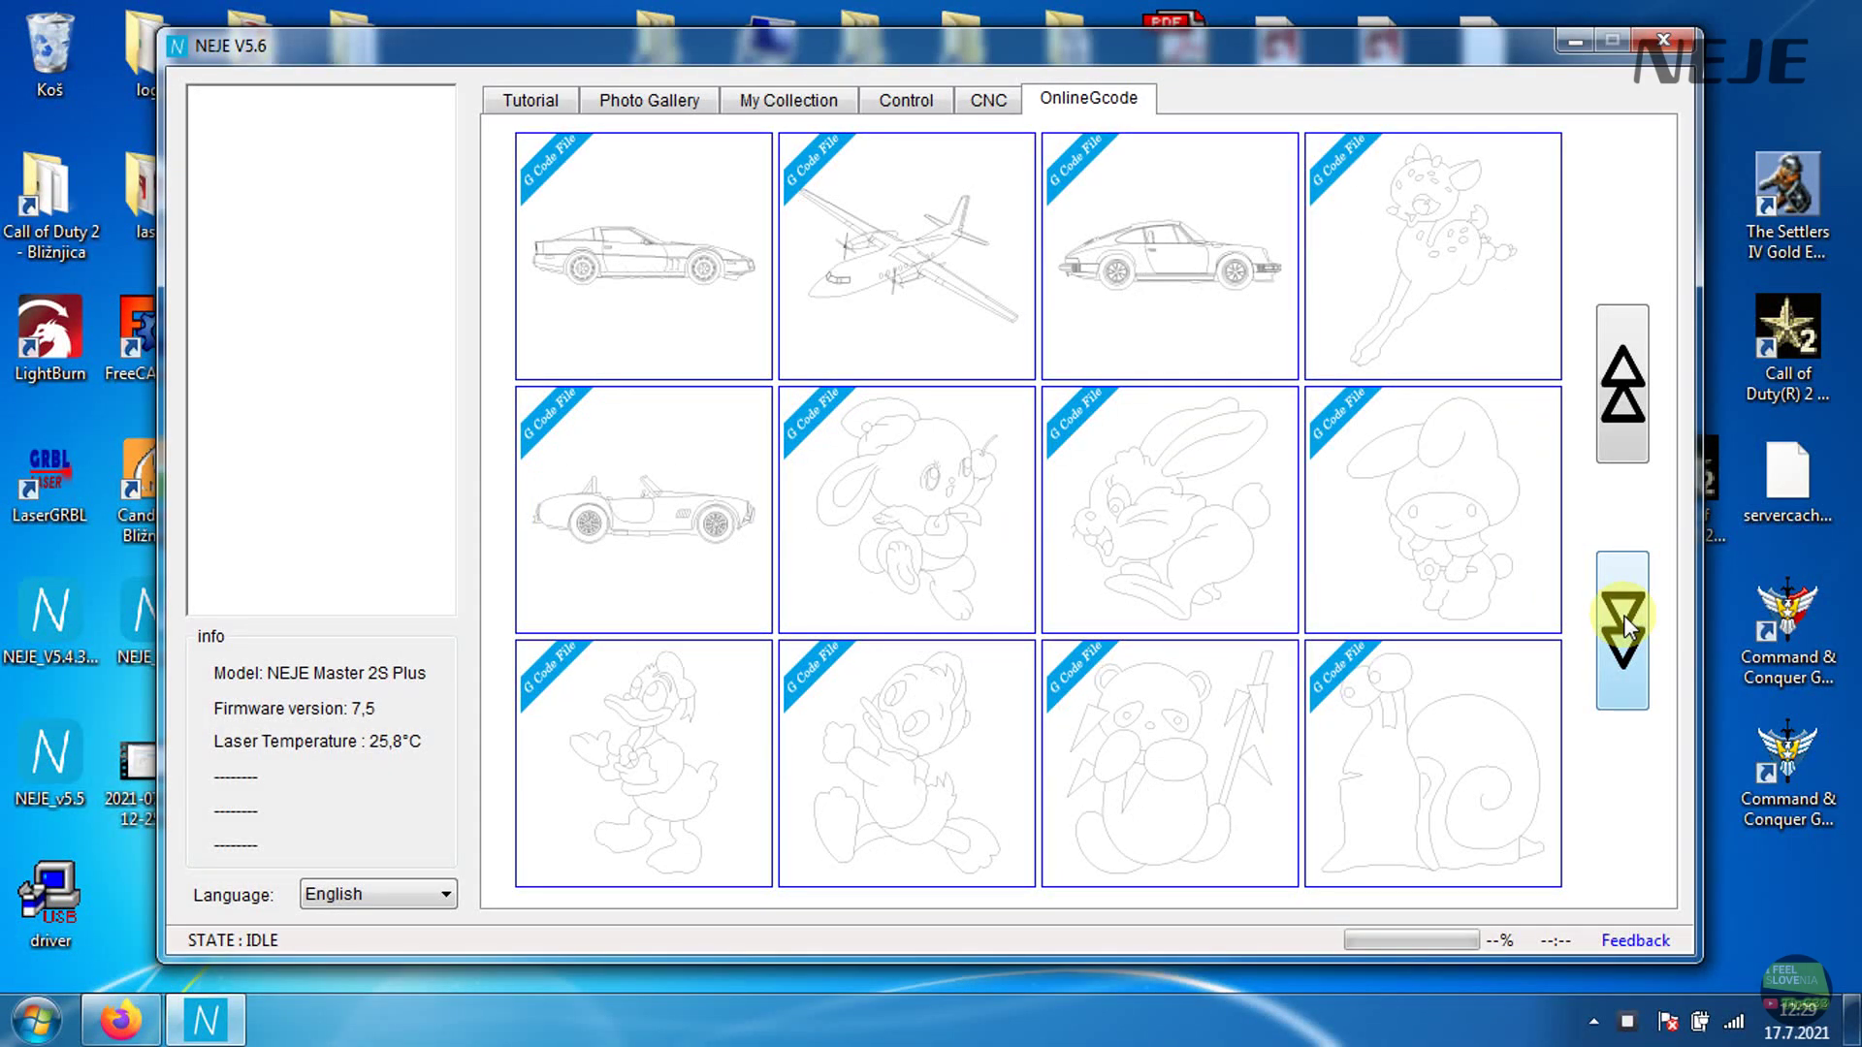
left_click(1624, 625)
left_click(1624, 626)
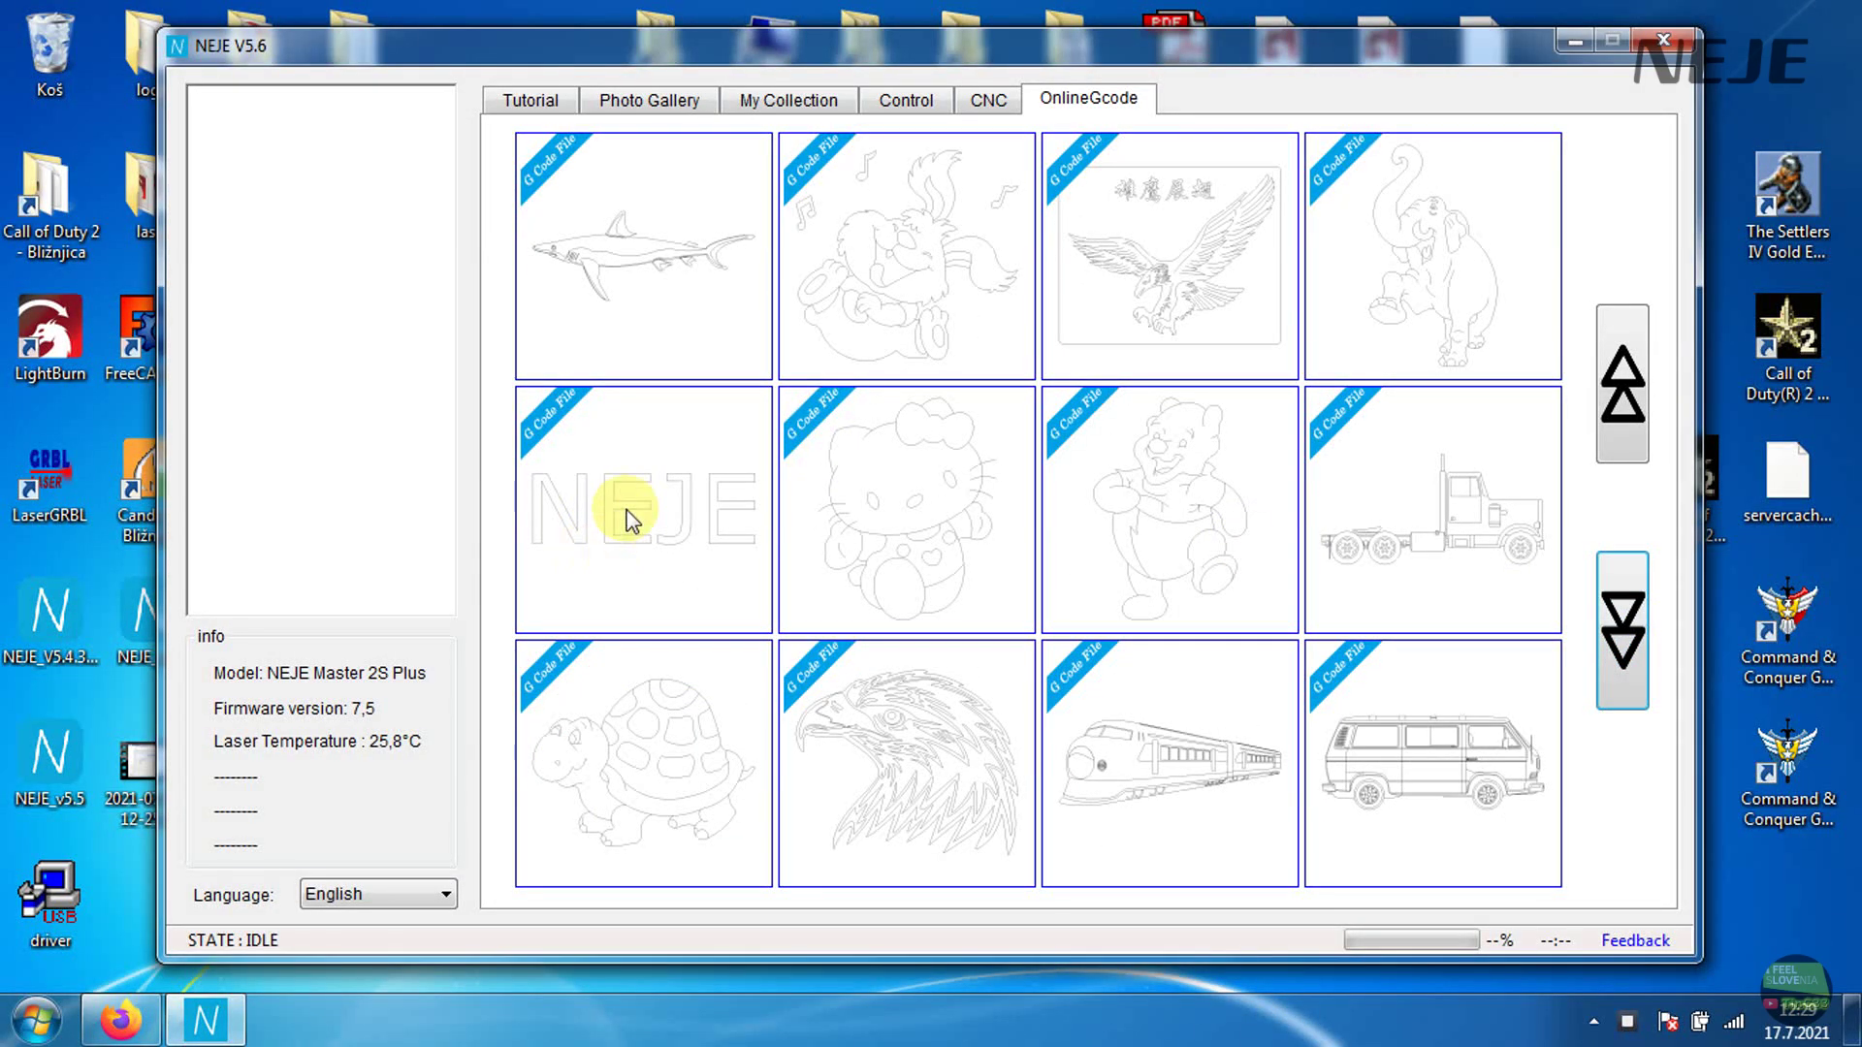
left_click(629, 521)
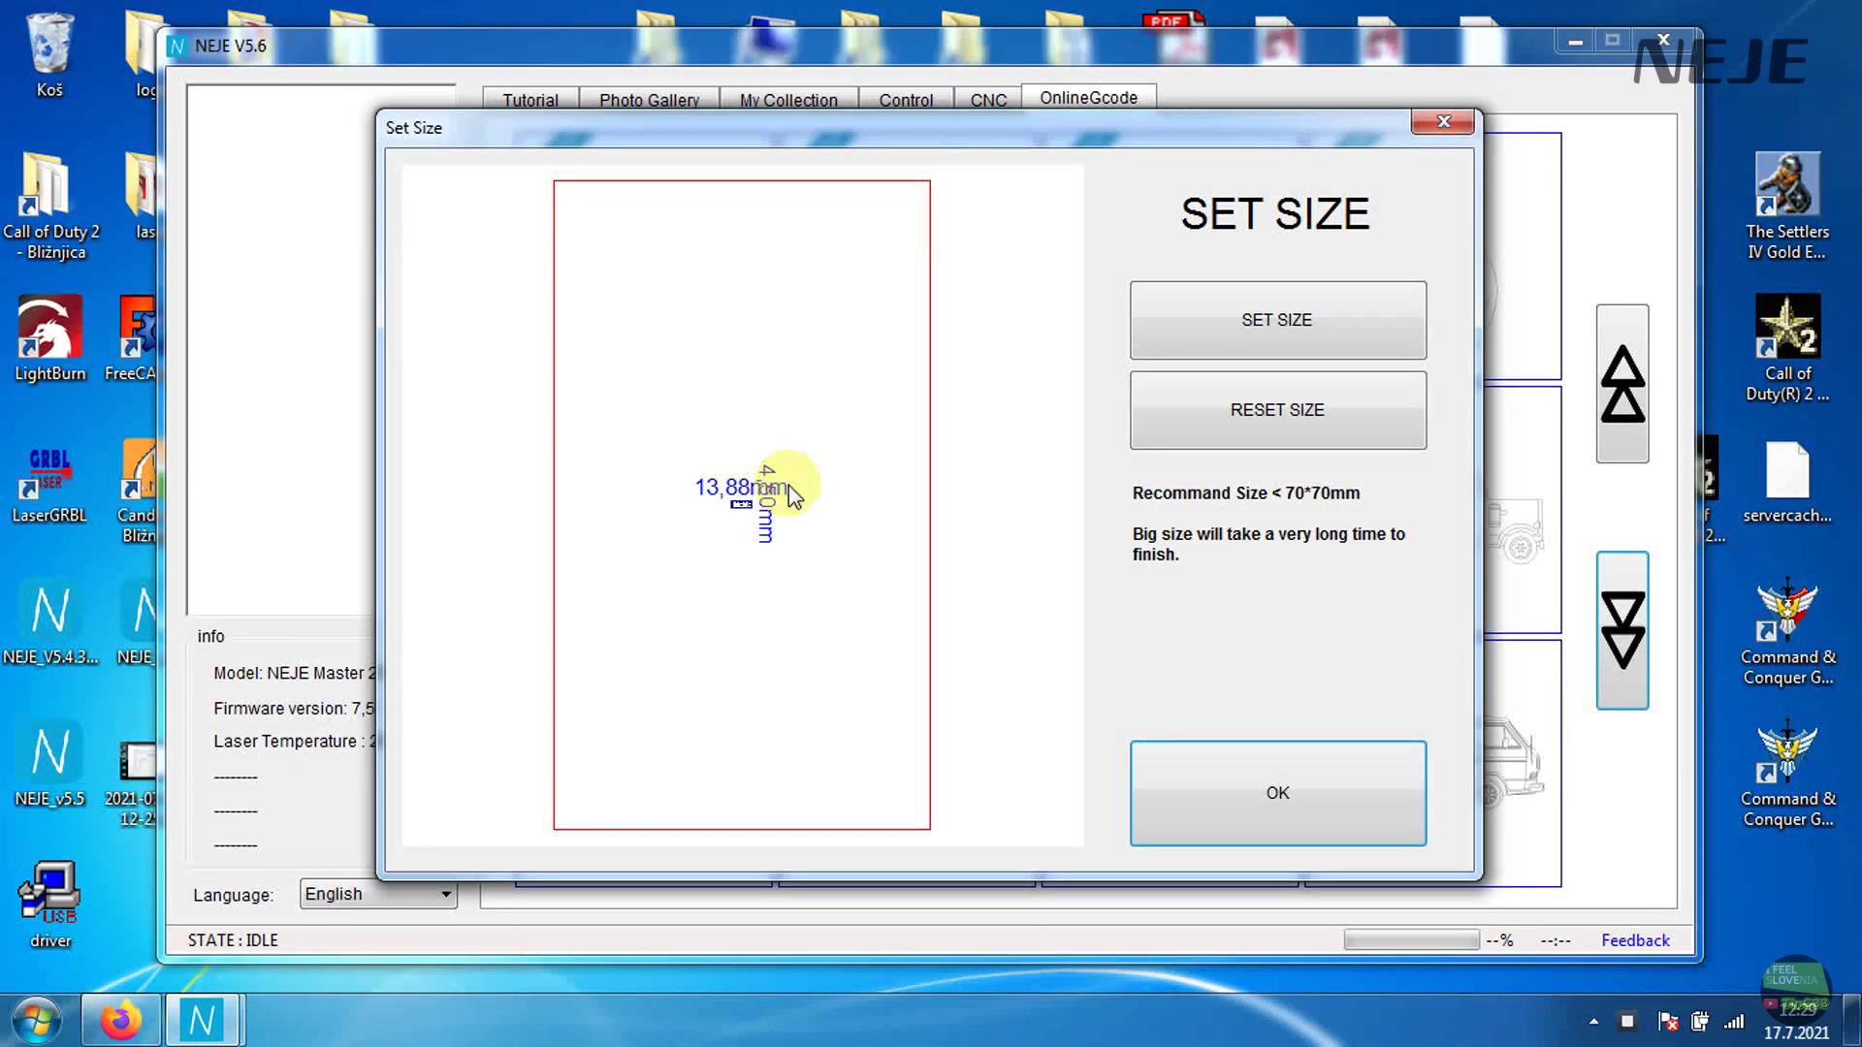
left_click(1218, 359)
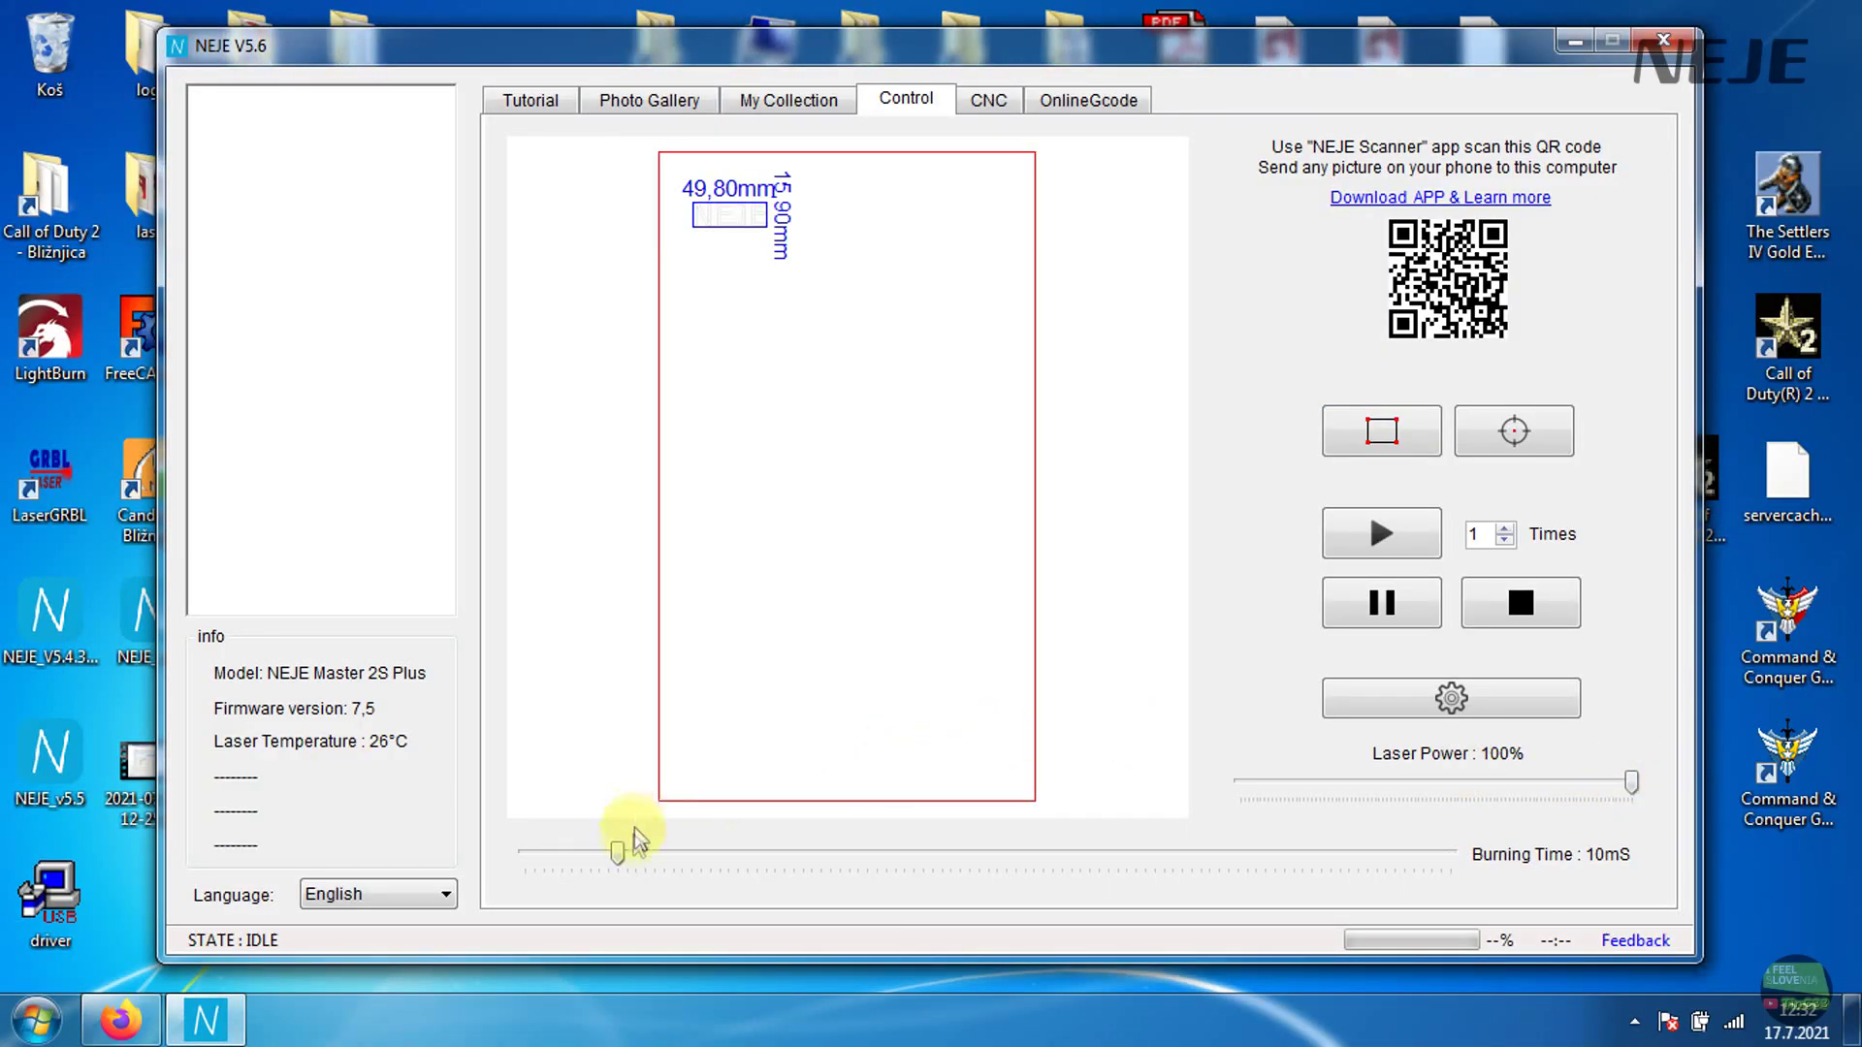
Set the burning time to 5 ms and start engraving the NEJE lettering
left_click_drag(579, 855, 571, 857)
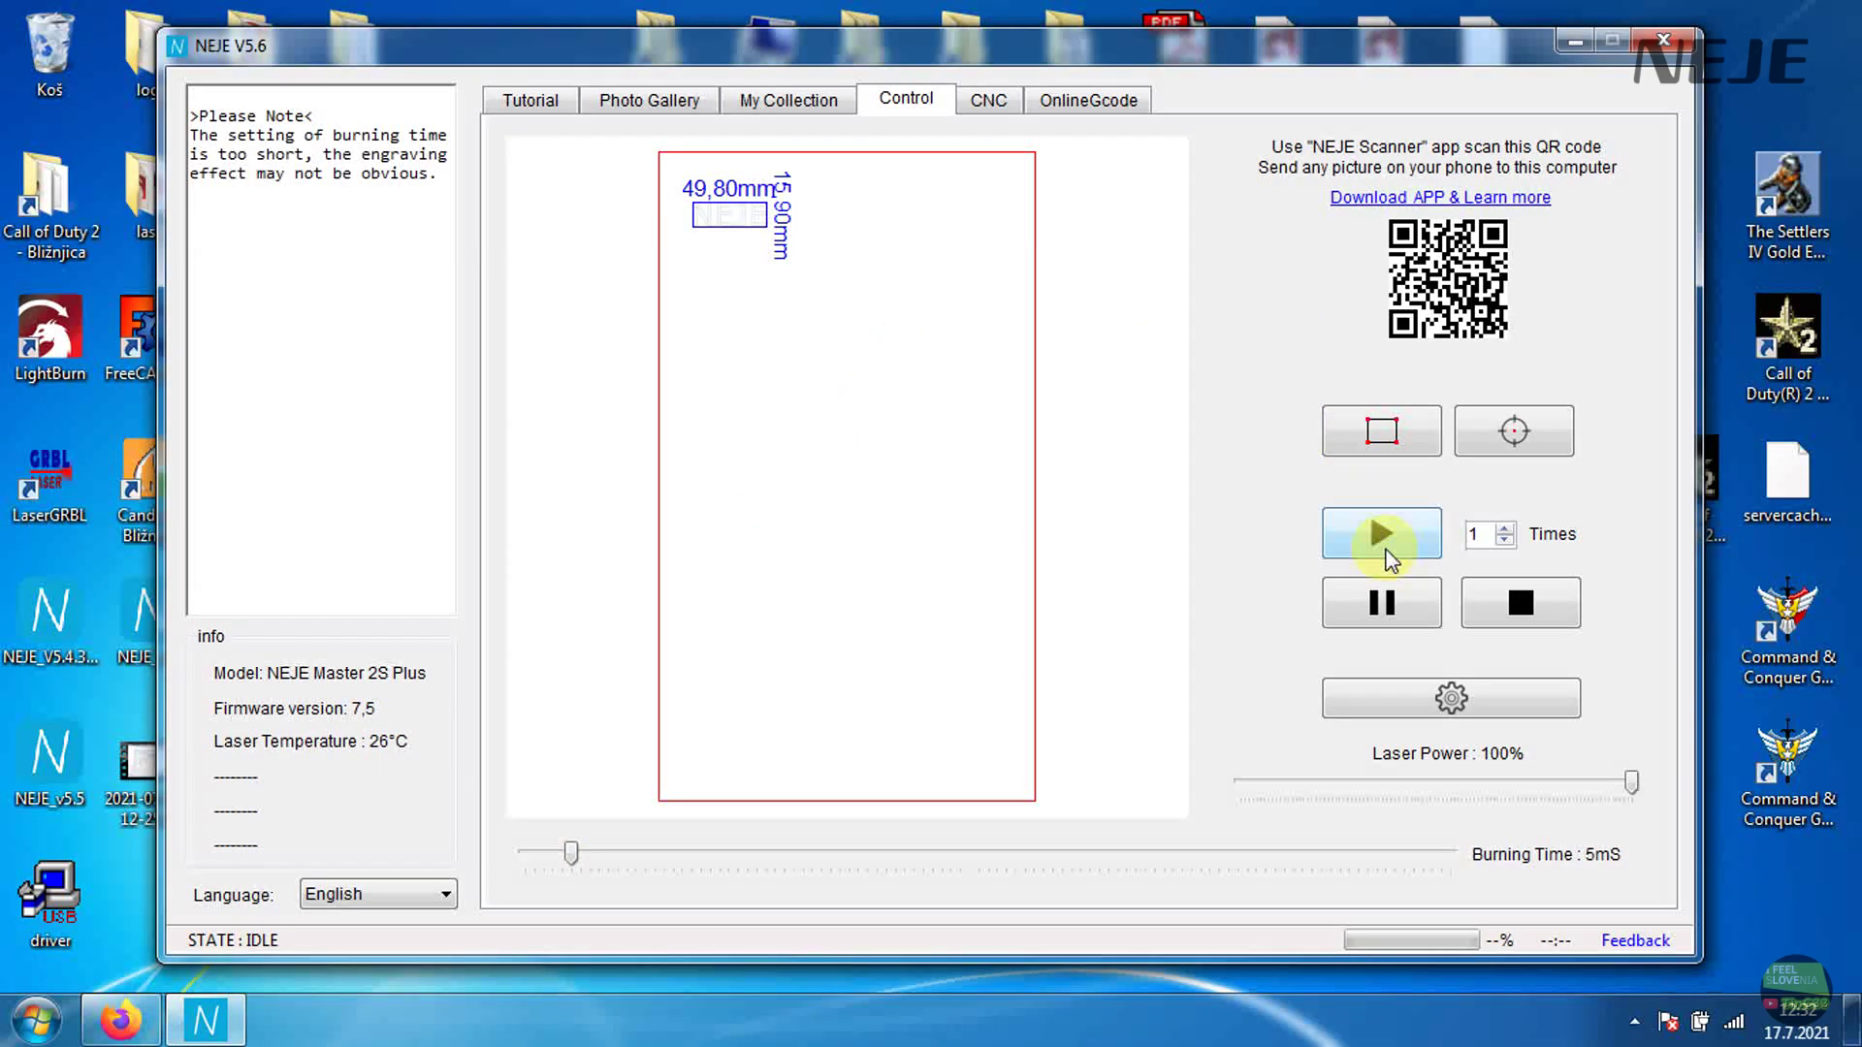
left_click(1385, 546)
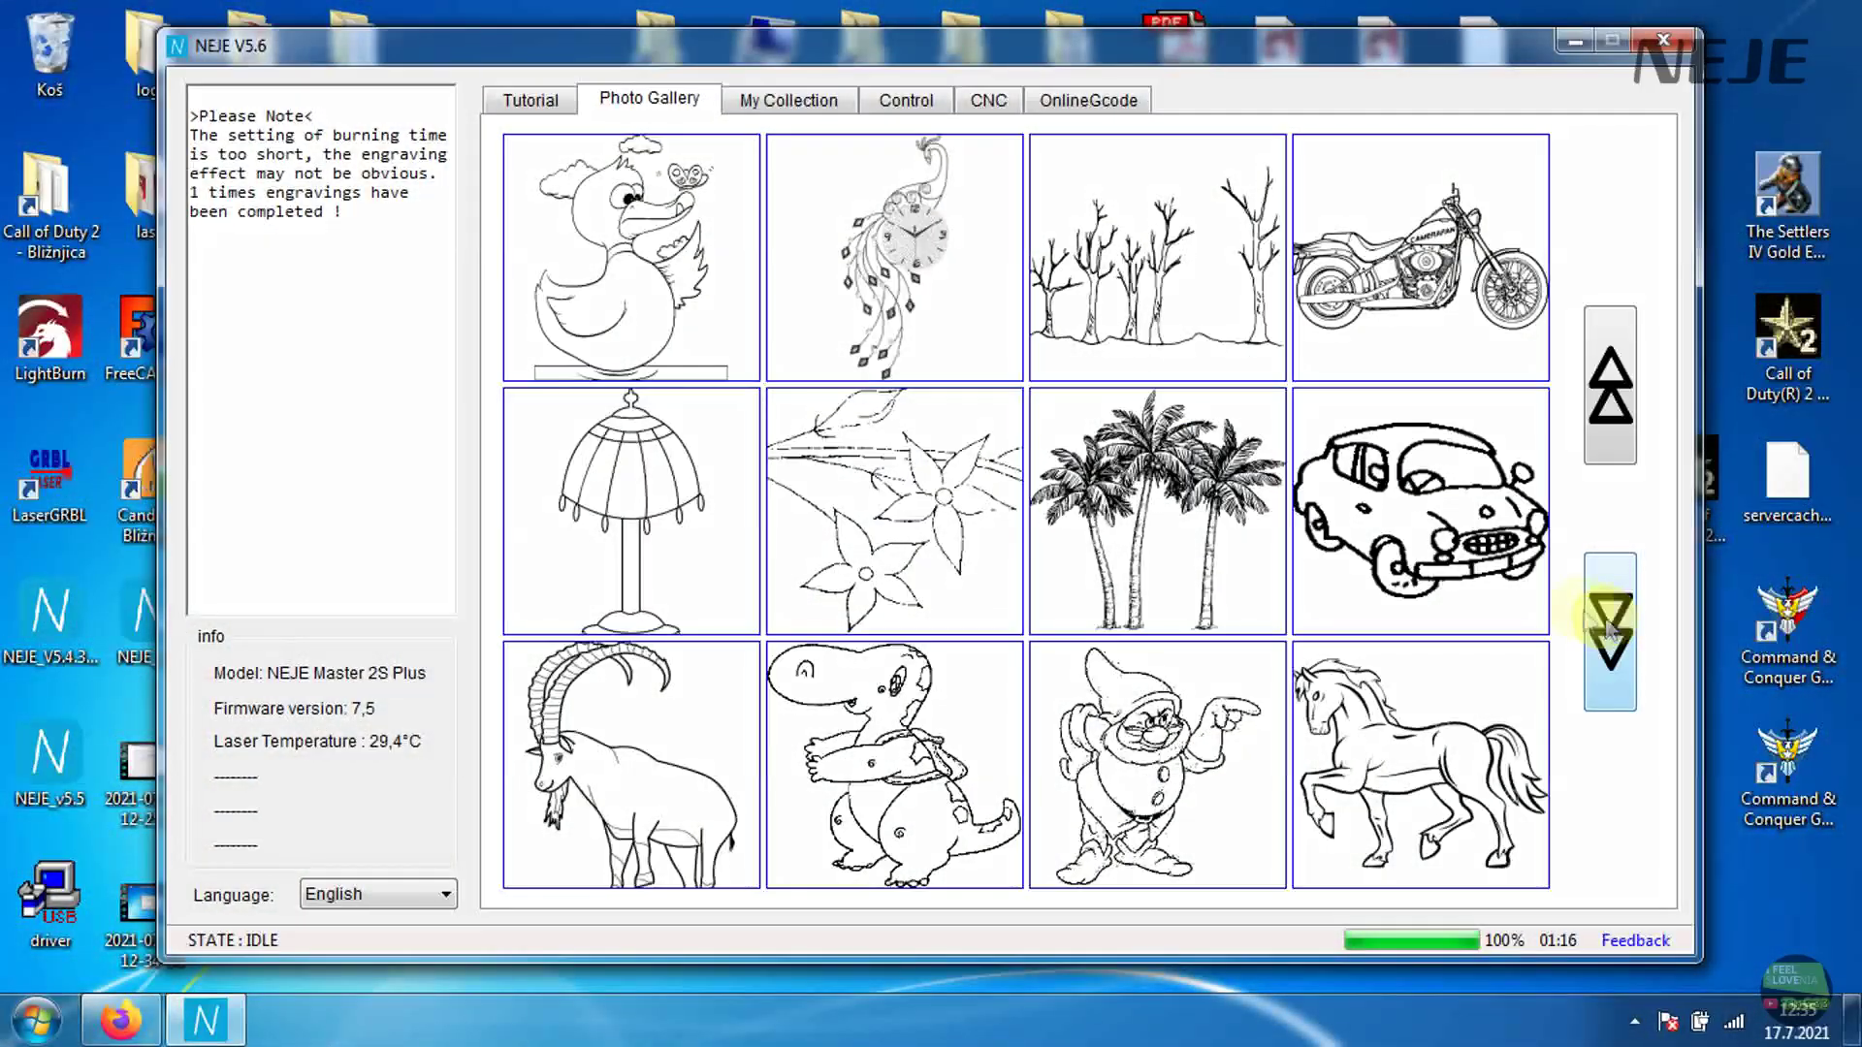
Load the palm trees picture from the photo gallery with its width set to 30 mm
left_click(1155, 508)
left_click(1261, 335)
type("30")
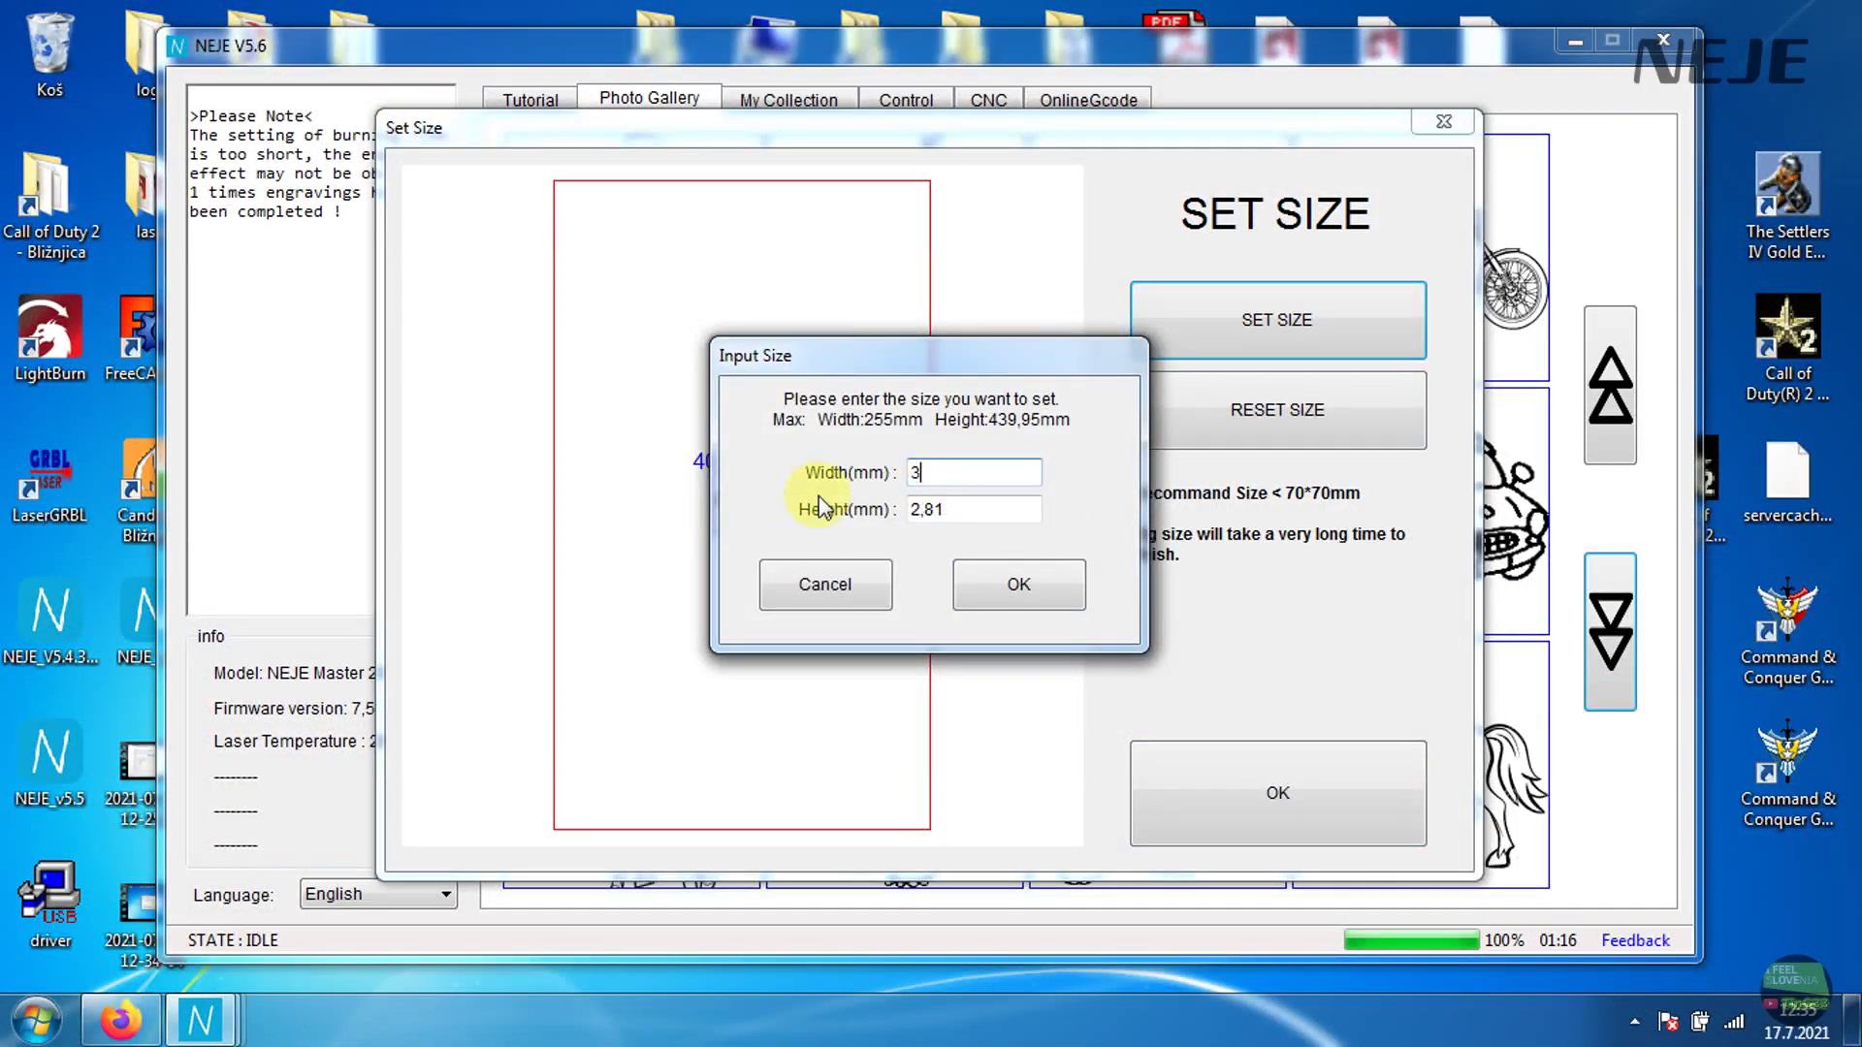
left_click(998, 586)
left_click(1202, 767)
left_click(478, 520)
left_click(1309, 865)
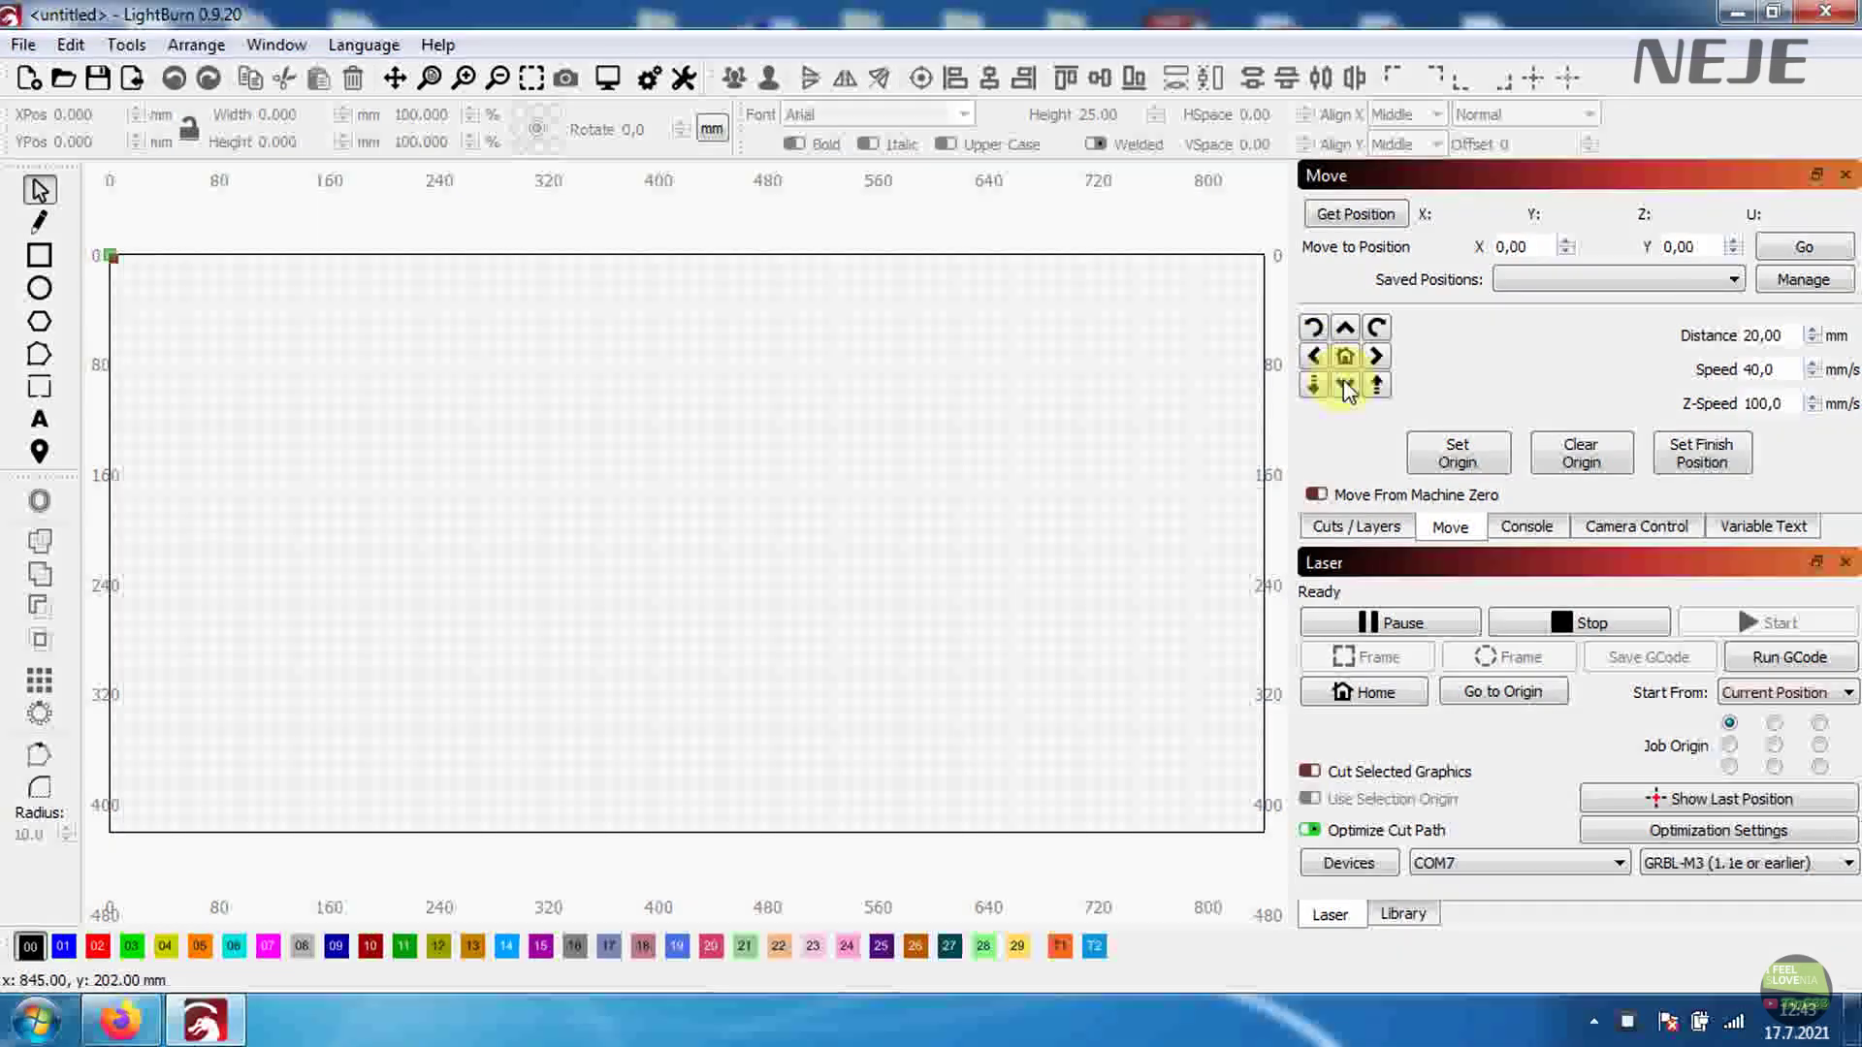
Select COM7 as the laser's connection port in LightBurn and close the program
left_click(1493, 864)
left_click(1455, 882)
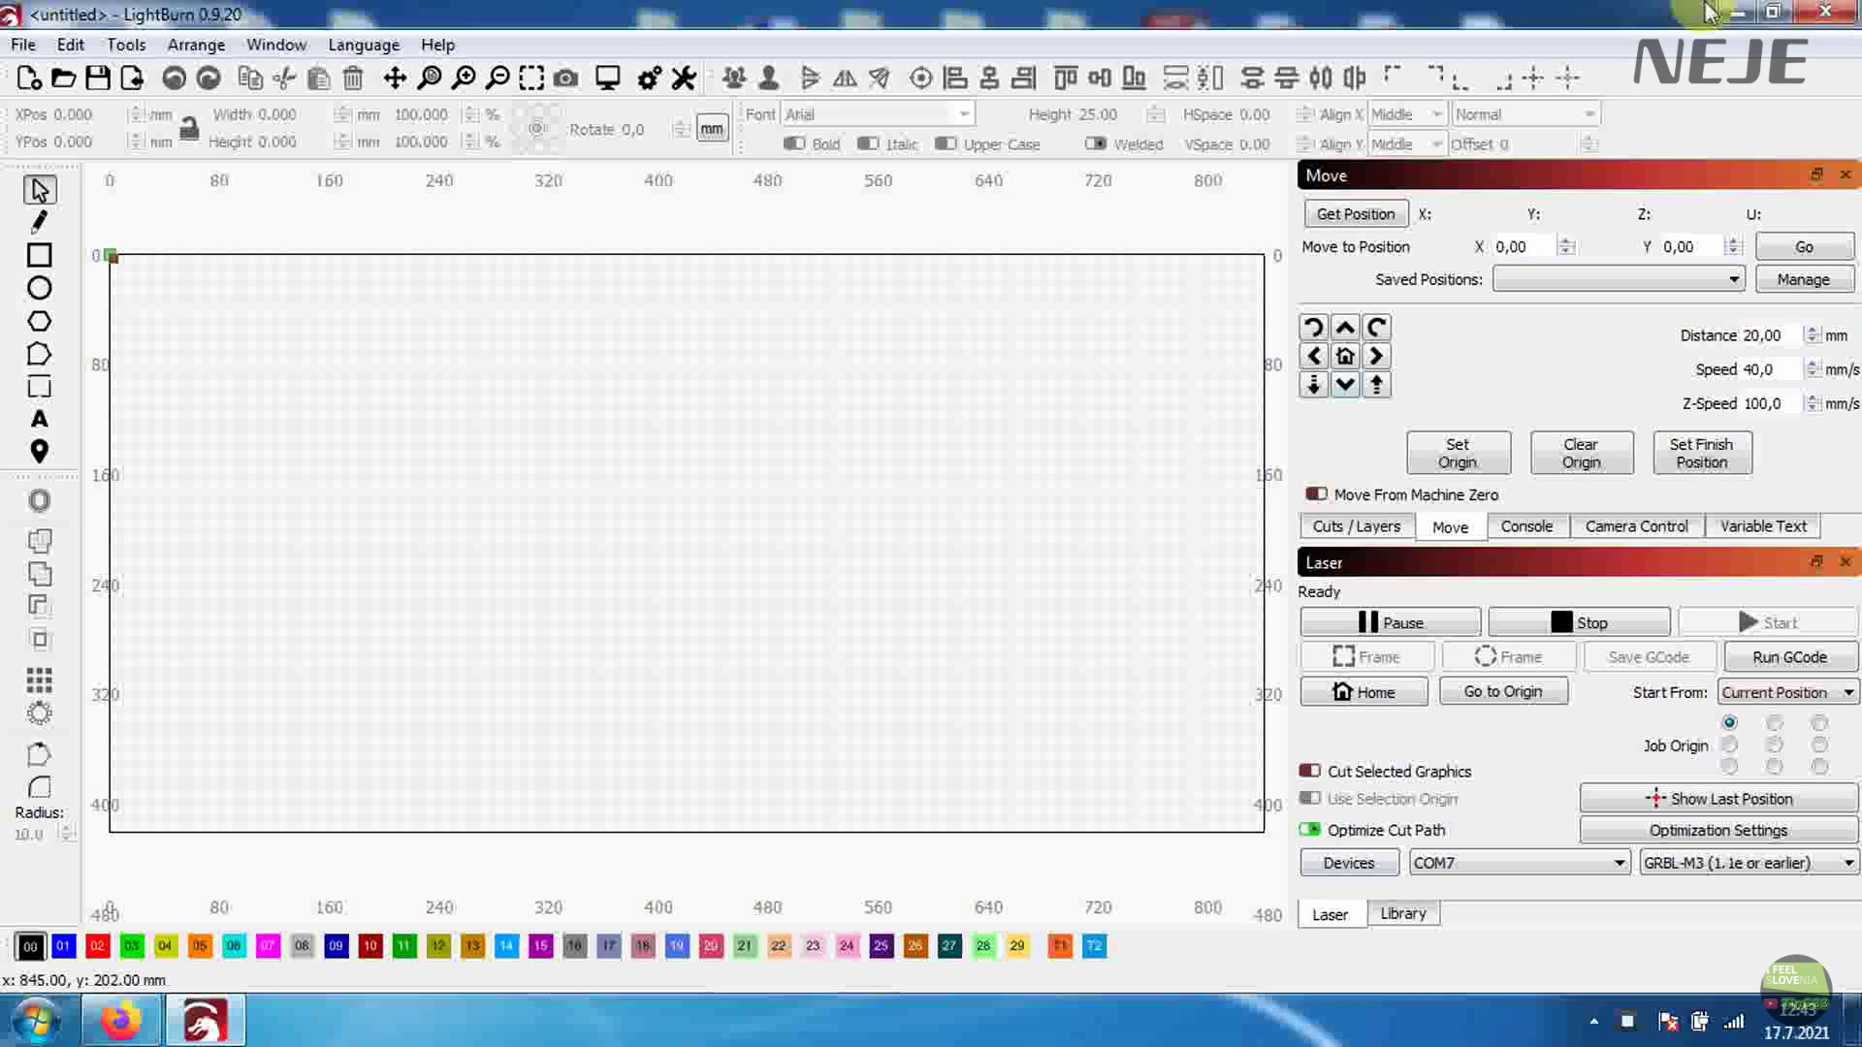
left_click(1821, 18)
Download neje_grbl_uploader_v3.7.exe from the wiki page's Firmware Upgrade section in the browser and run it
left_click(121, 1020)
scroll(696, 579, "down", 10)
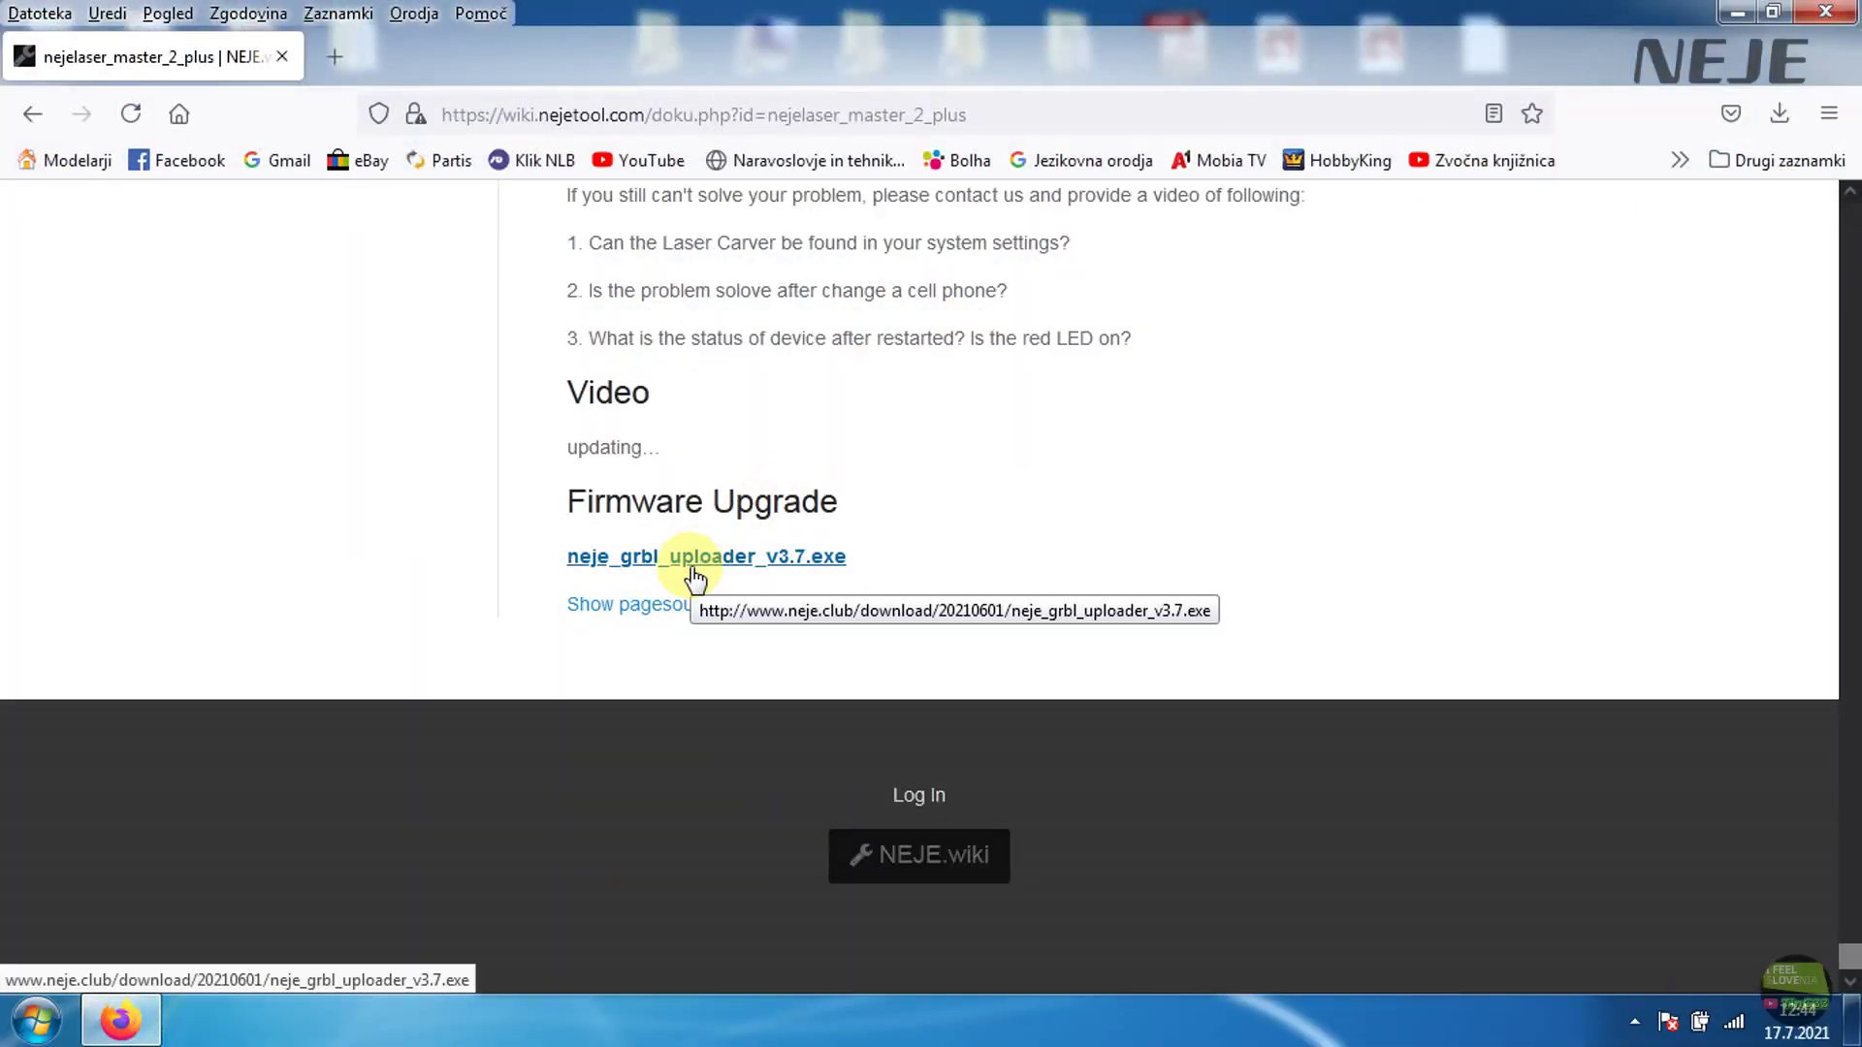
left_click(694, 572)
left_click(1019, 487)
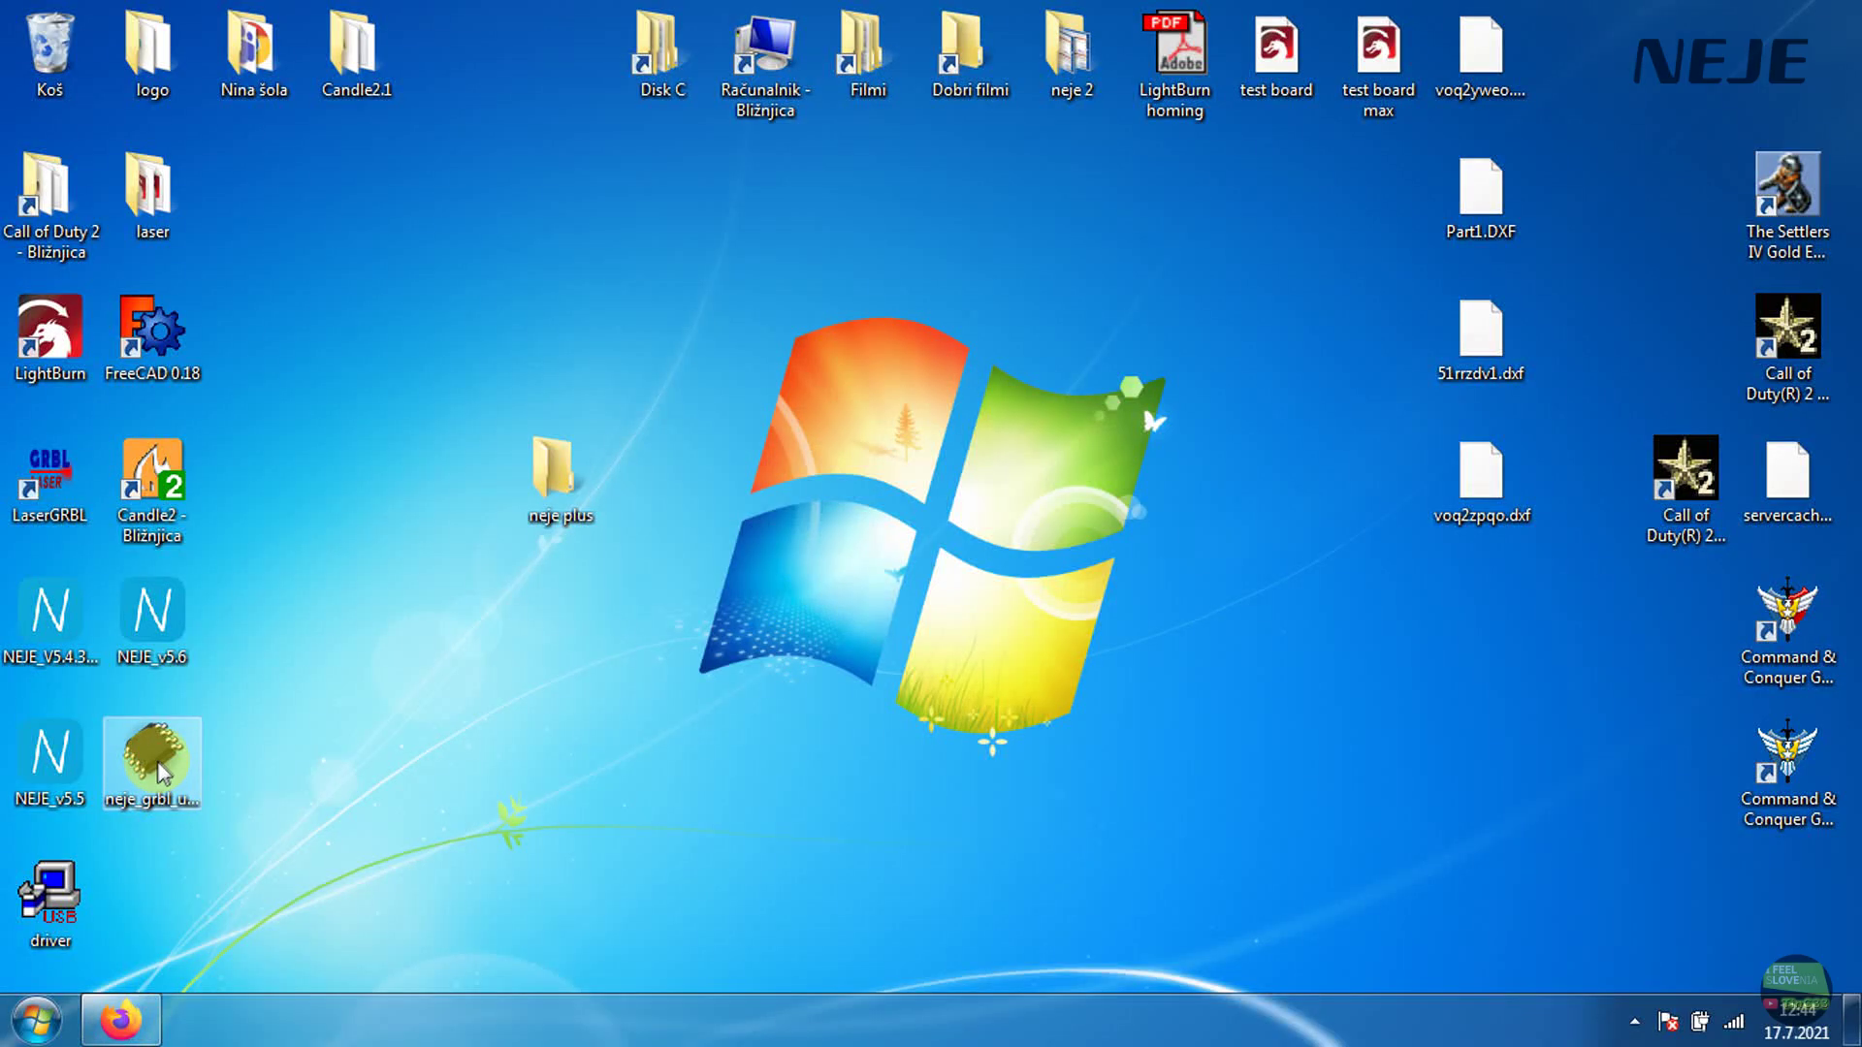
double_click(155, 755)
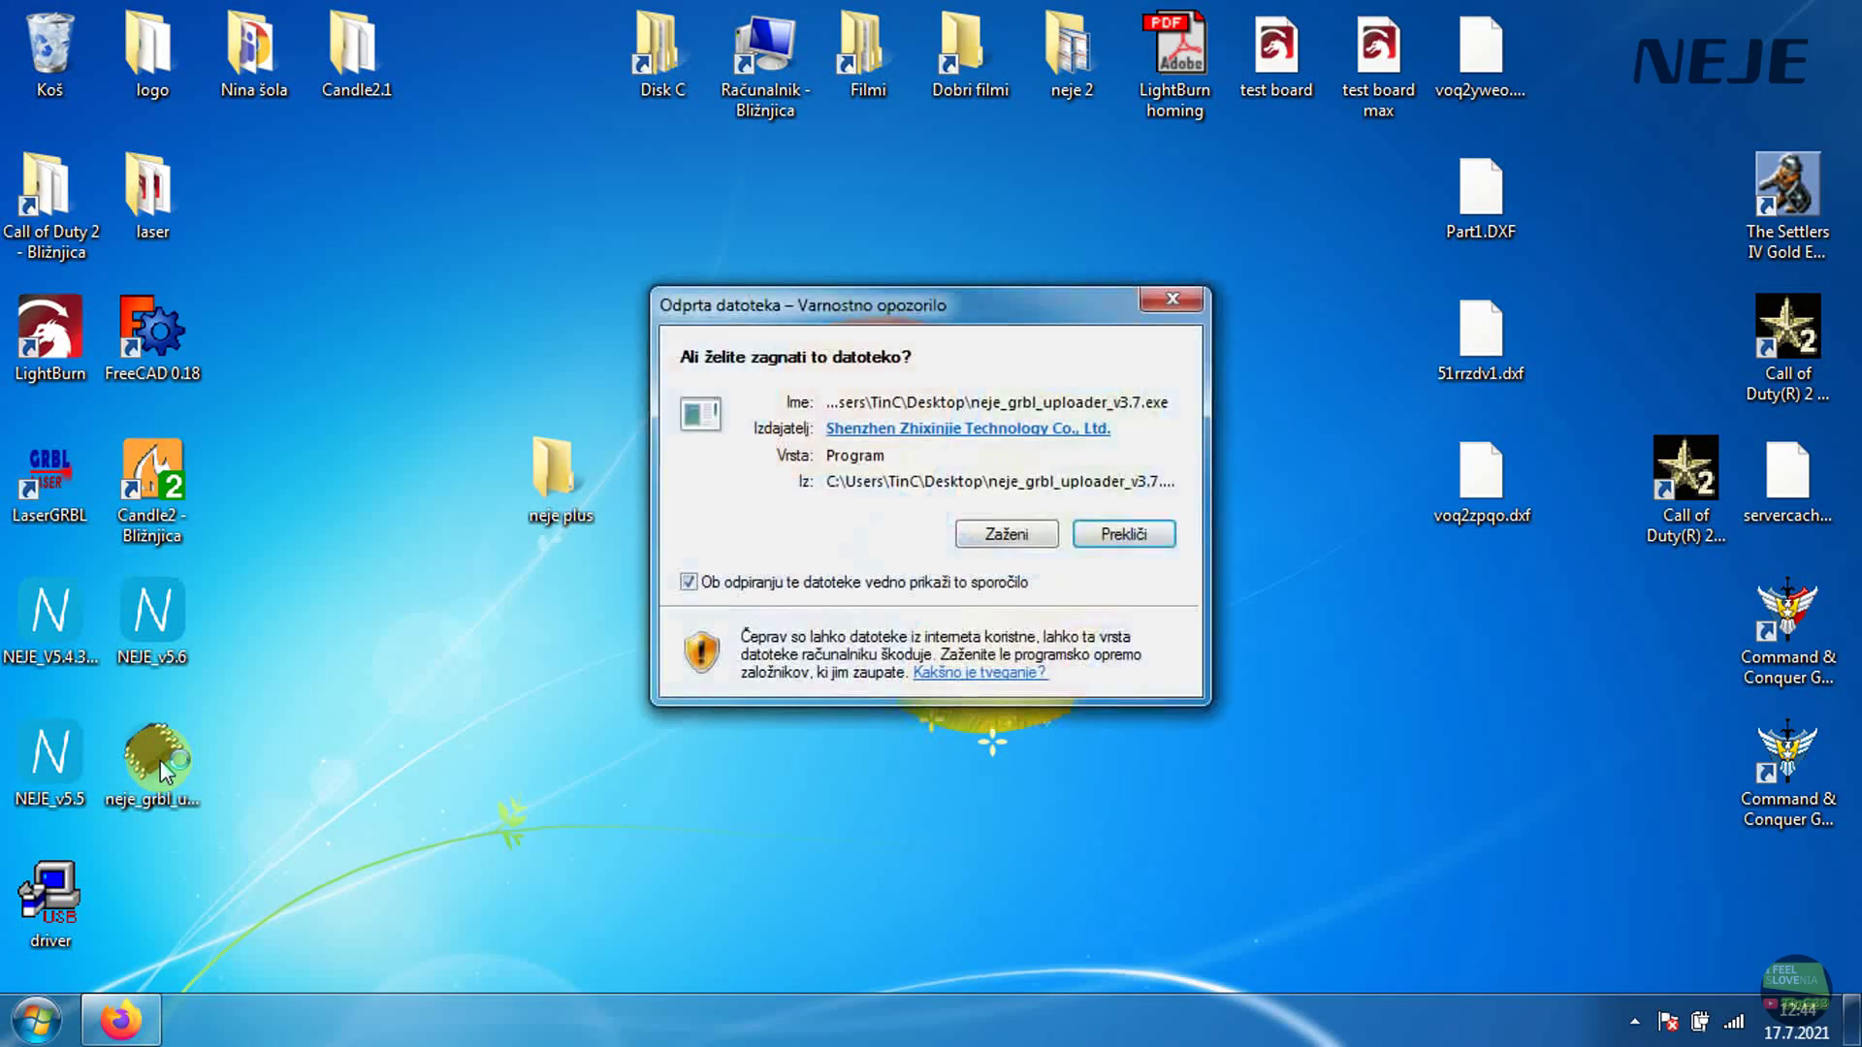
left_click(1009, 533)
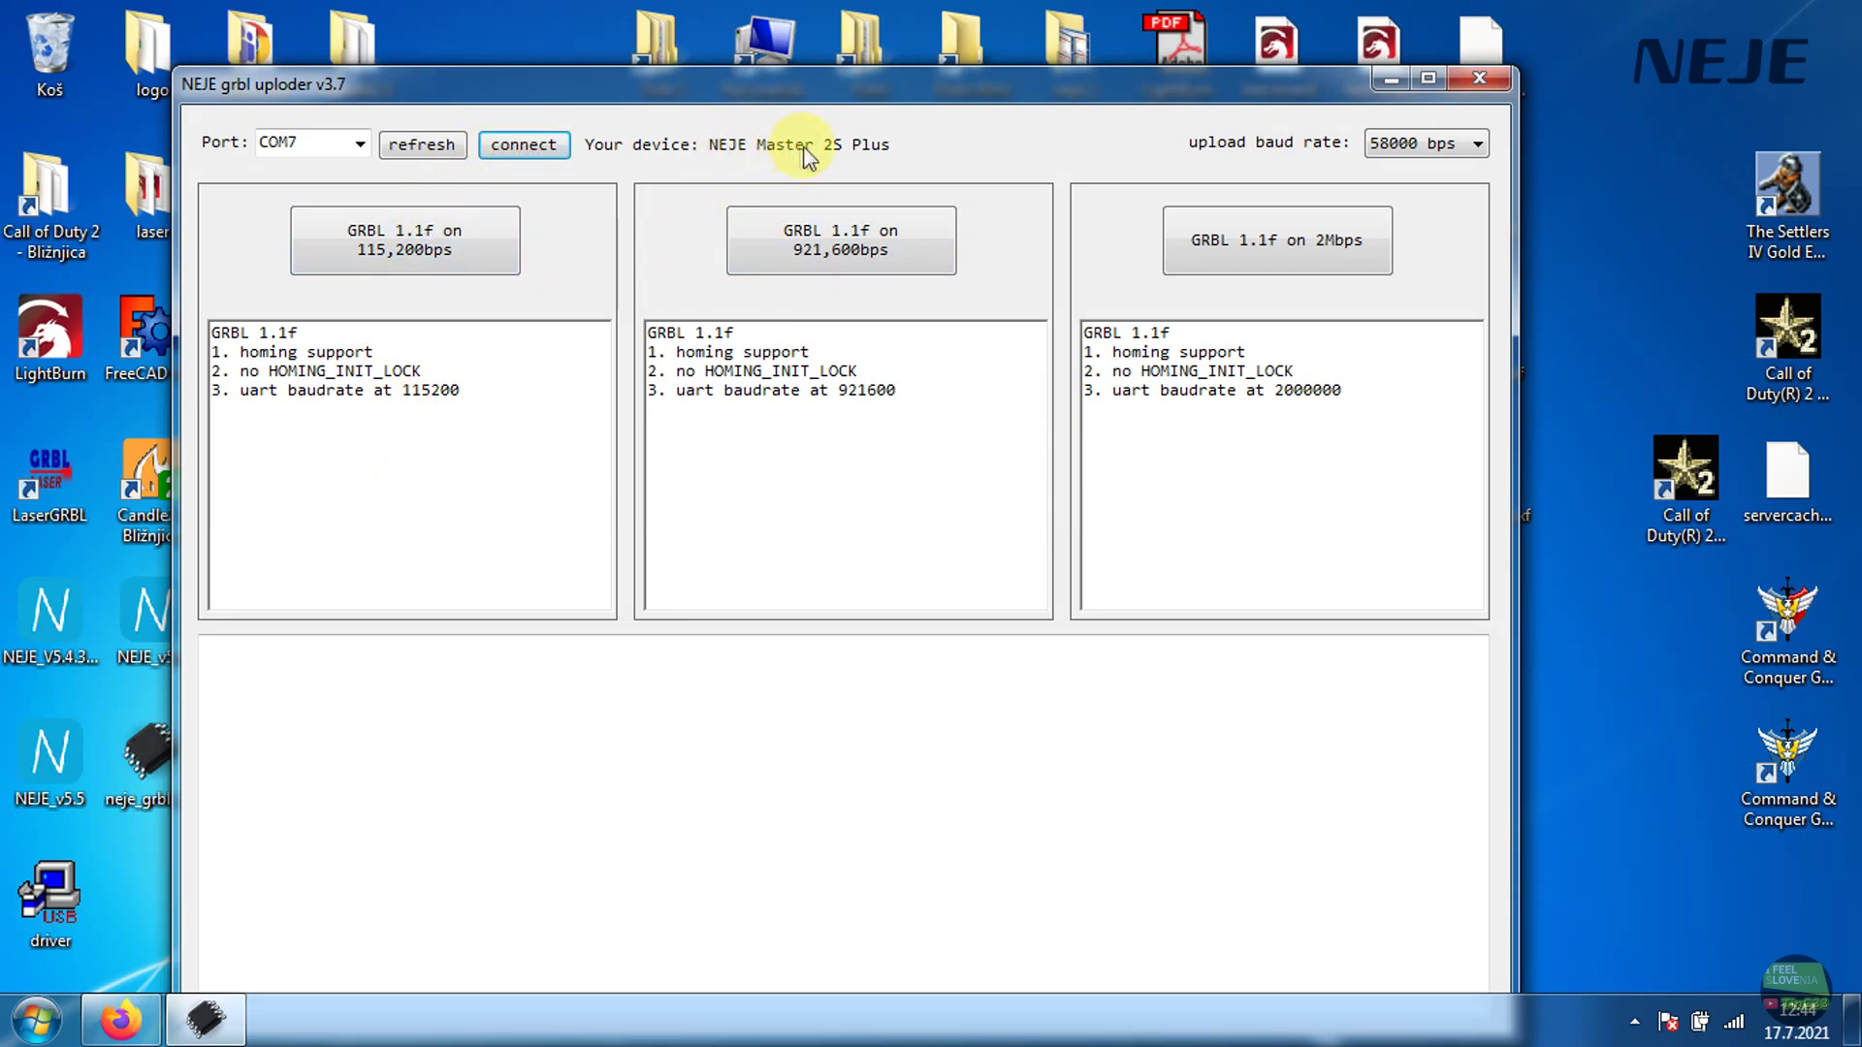
Upload the GRBL 1.1f on 115,200bps firmware to the NEJE Master 2S Plus and close the uploader
left_click(466, 250)
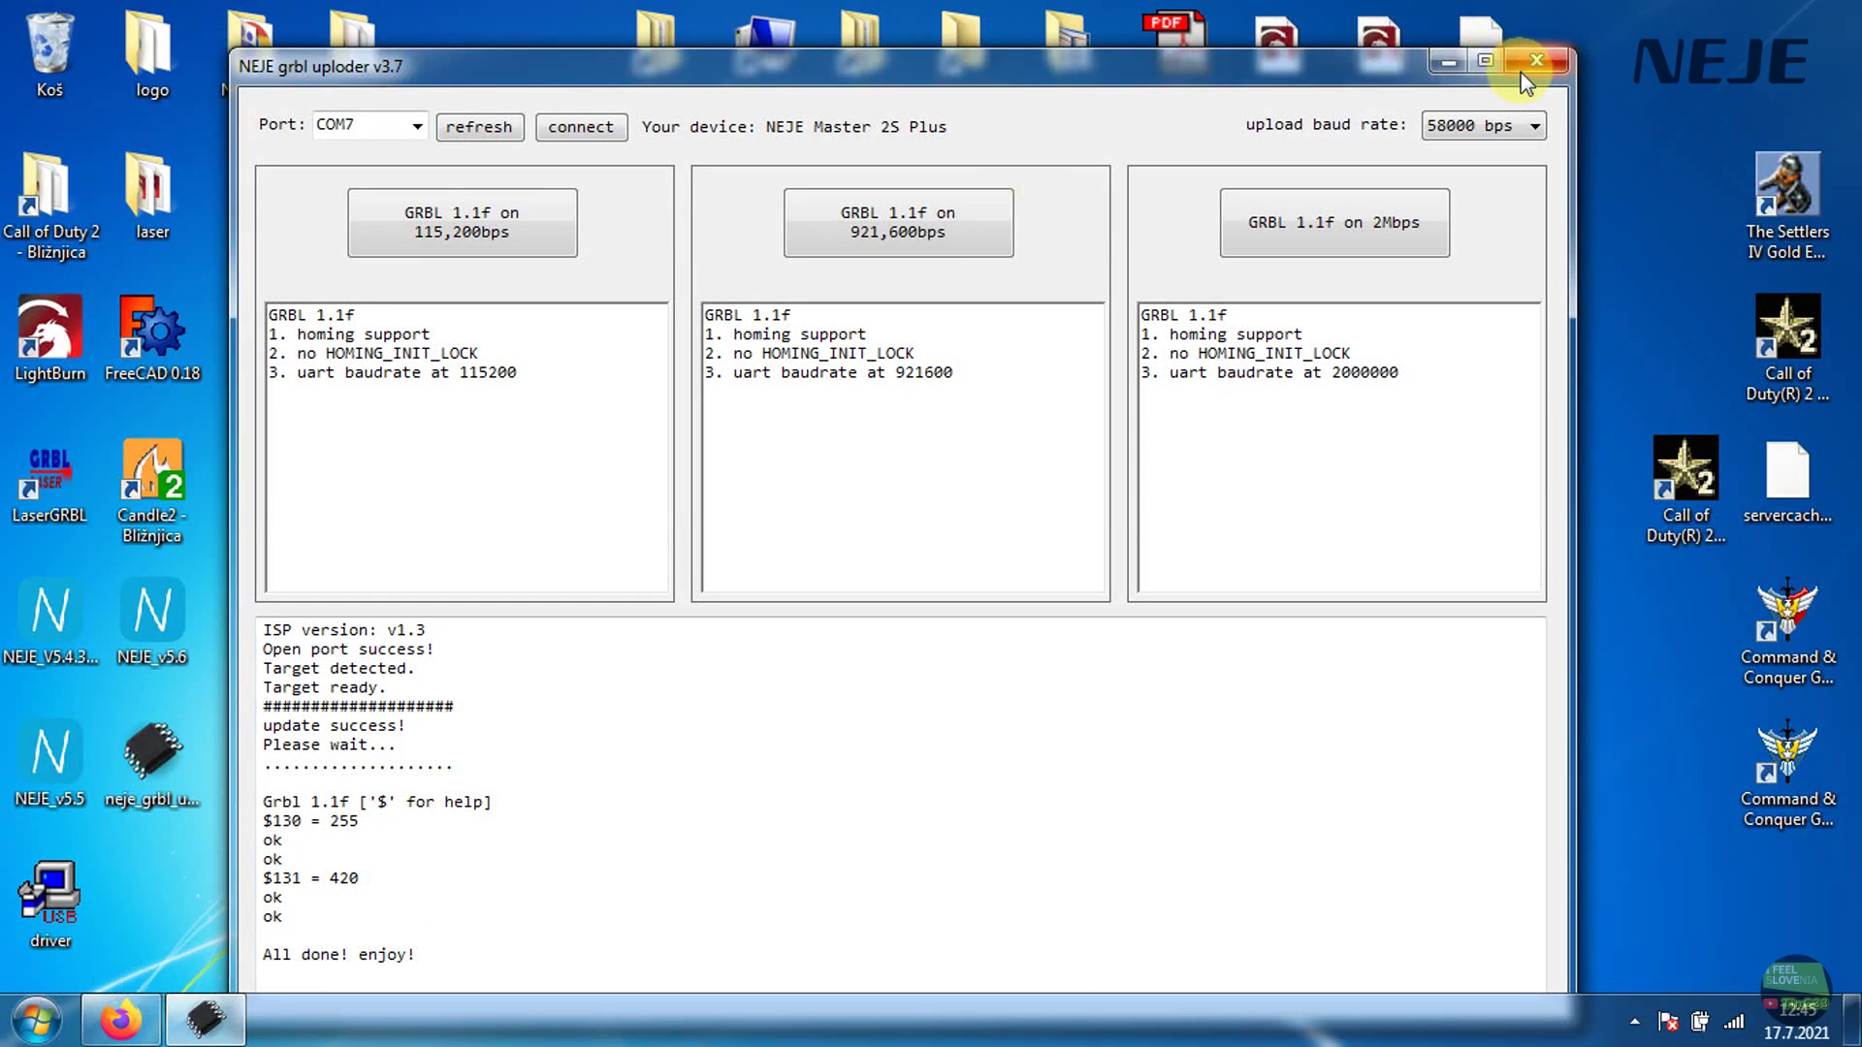
key("alt+F4")
Open LightBurn and set the baud rate to 115,200 in the GRBL-M3 device settings
double_click(41, 353)
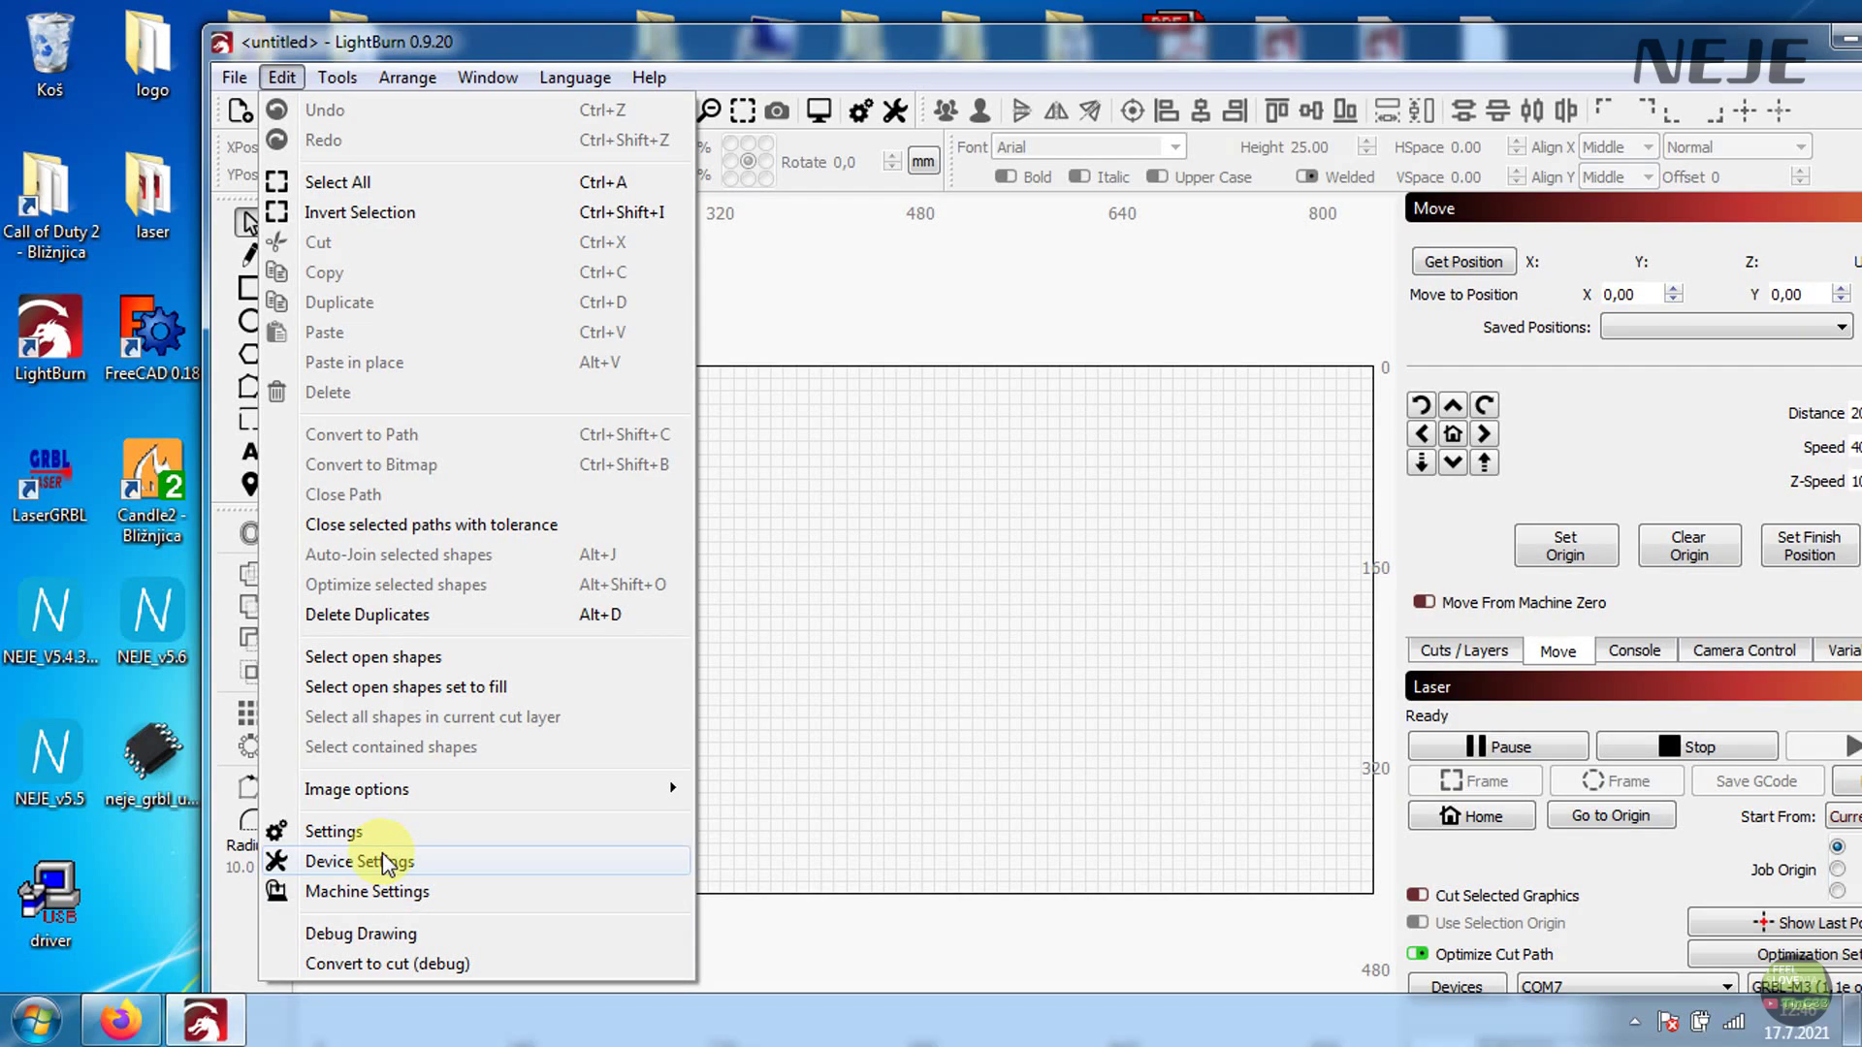
left_click(382, 860)
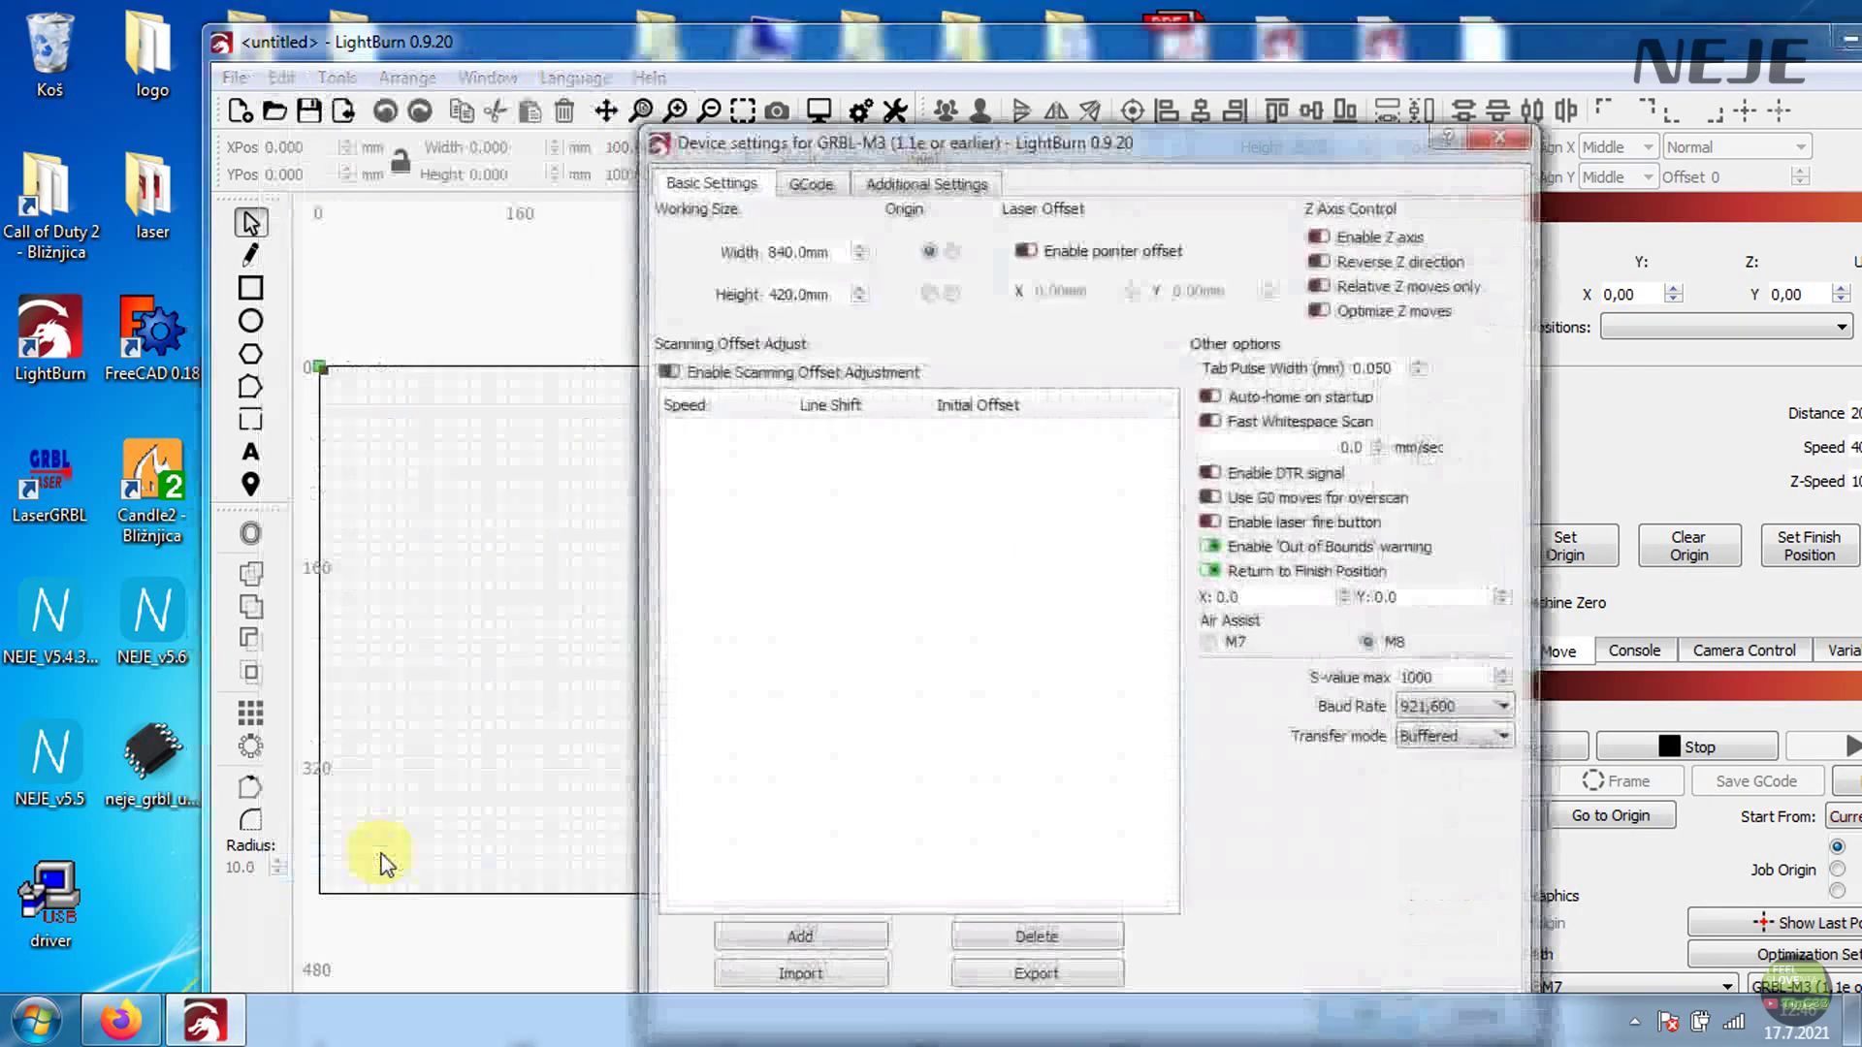
left_click(1458, 708)
left_click(1475, 801)
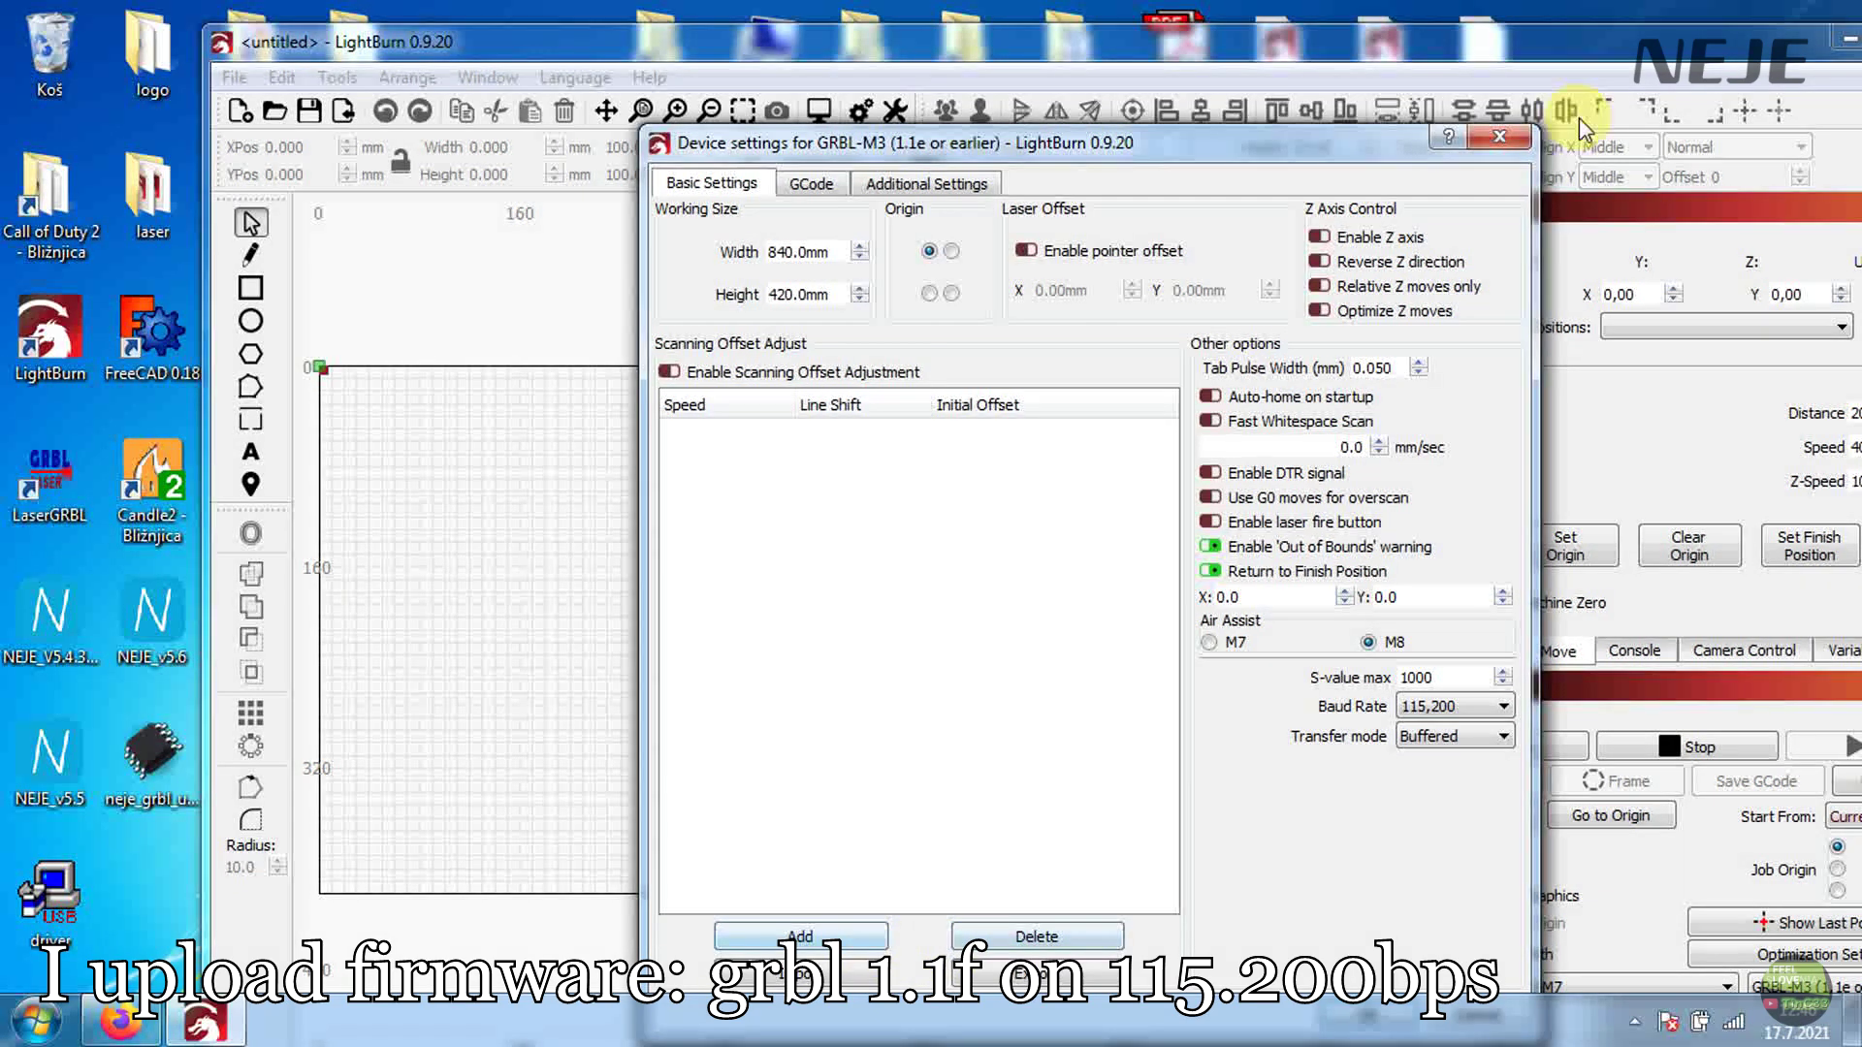
left_click_drag(1387, 145, 1364, 139)
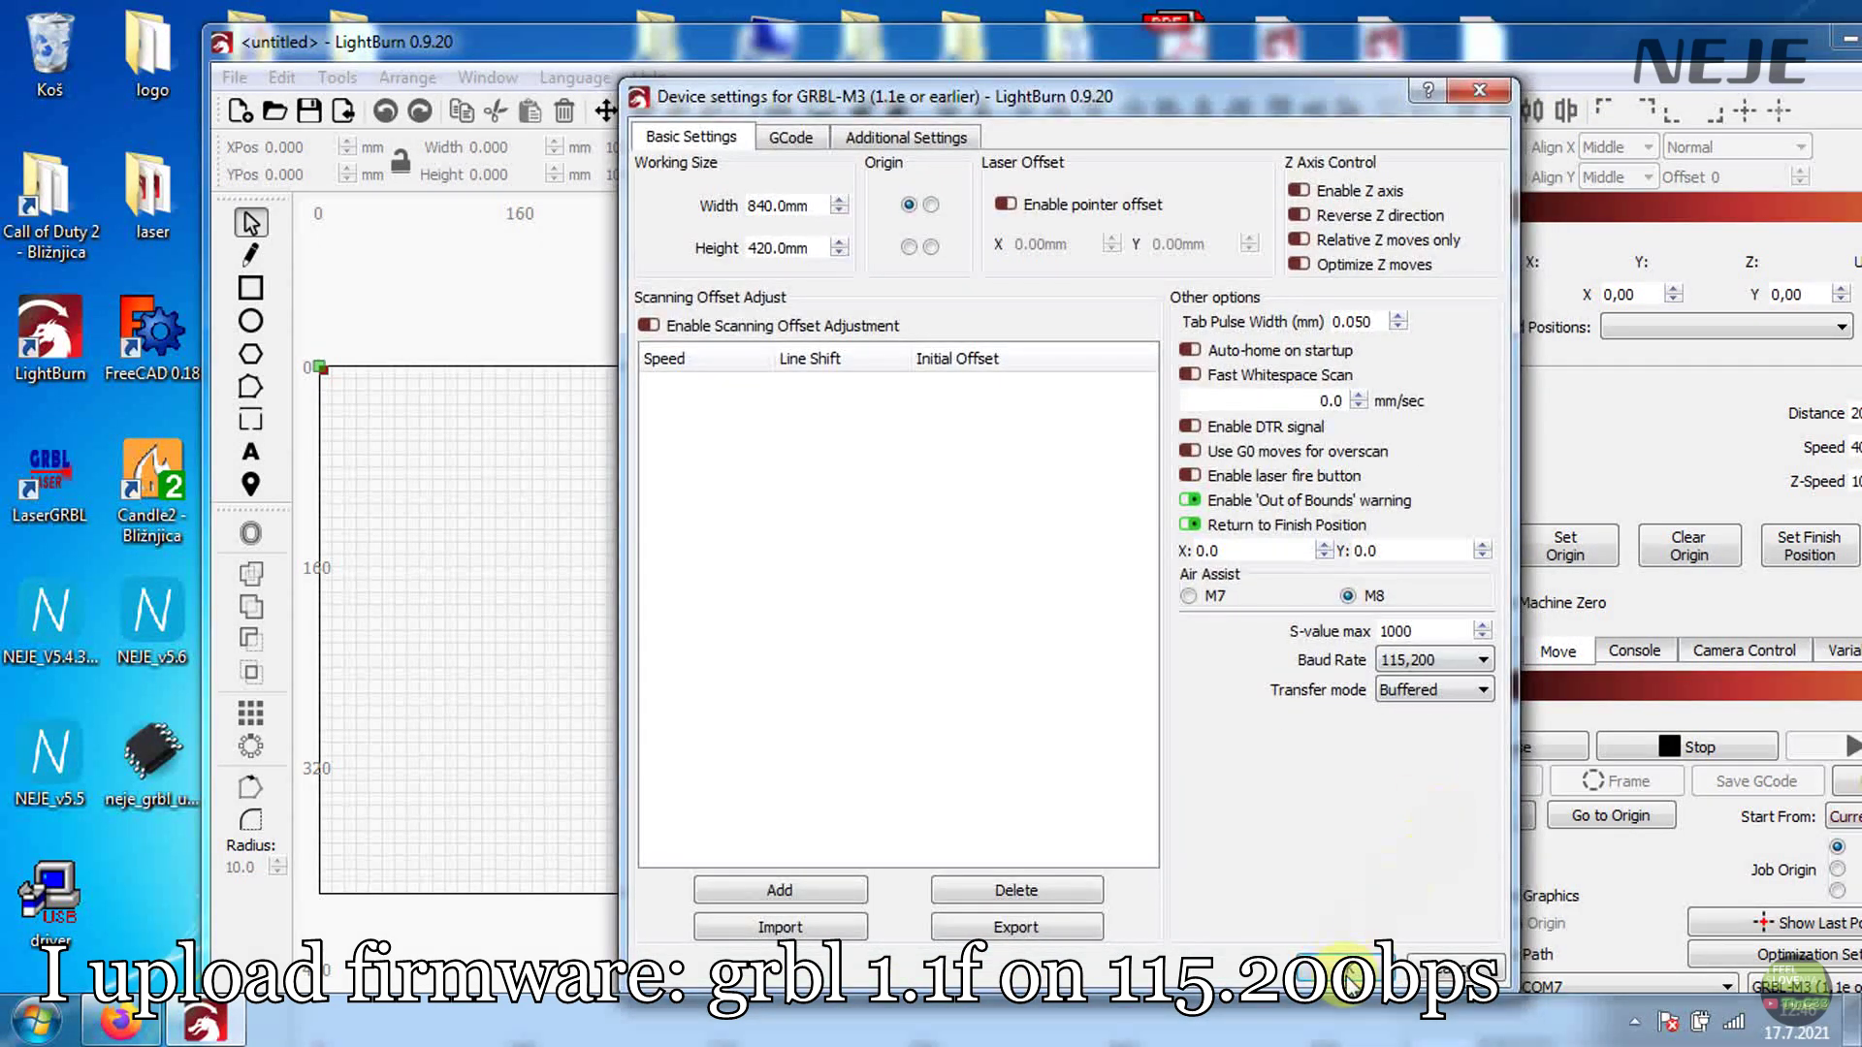
left_click(1351, 980)
Restart LightBurn and jog the laser head 20 mm to the right
left_click_drag(1648, 38, 1465, 39)
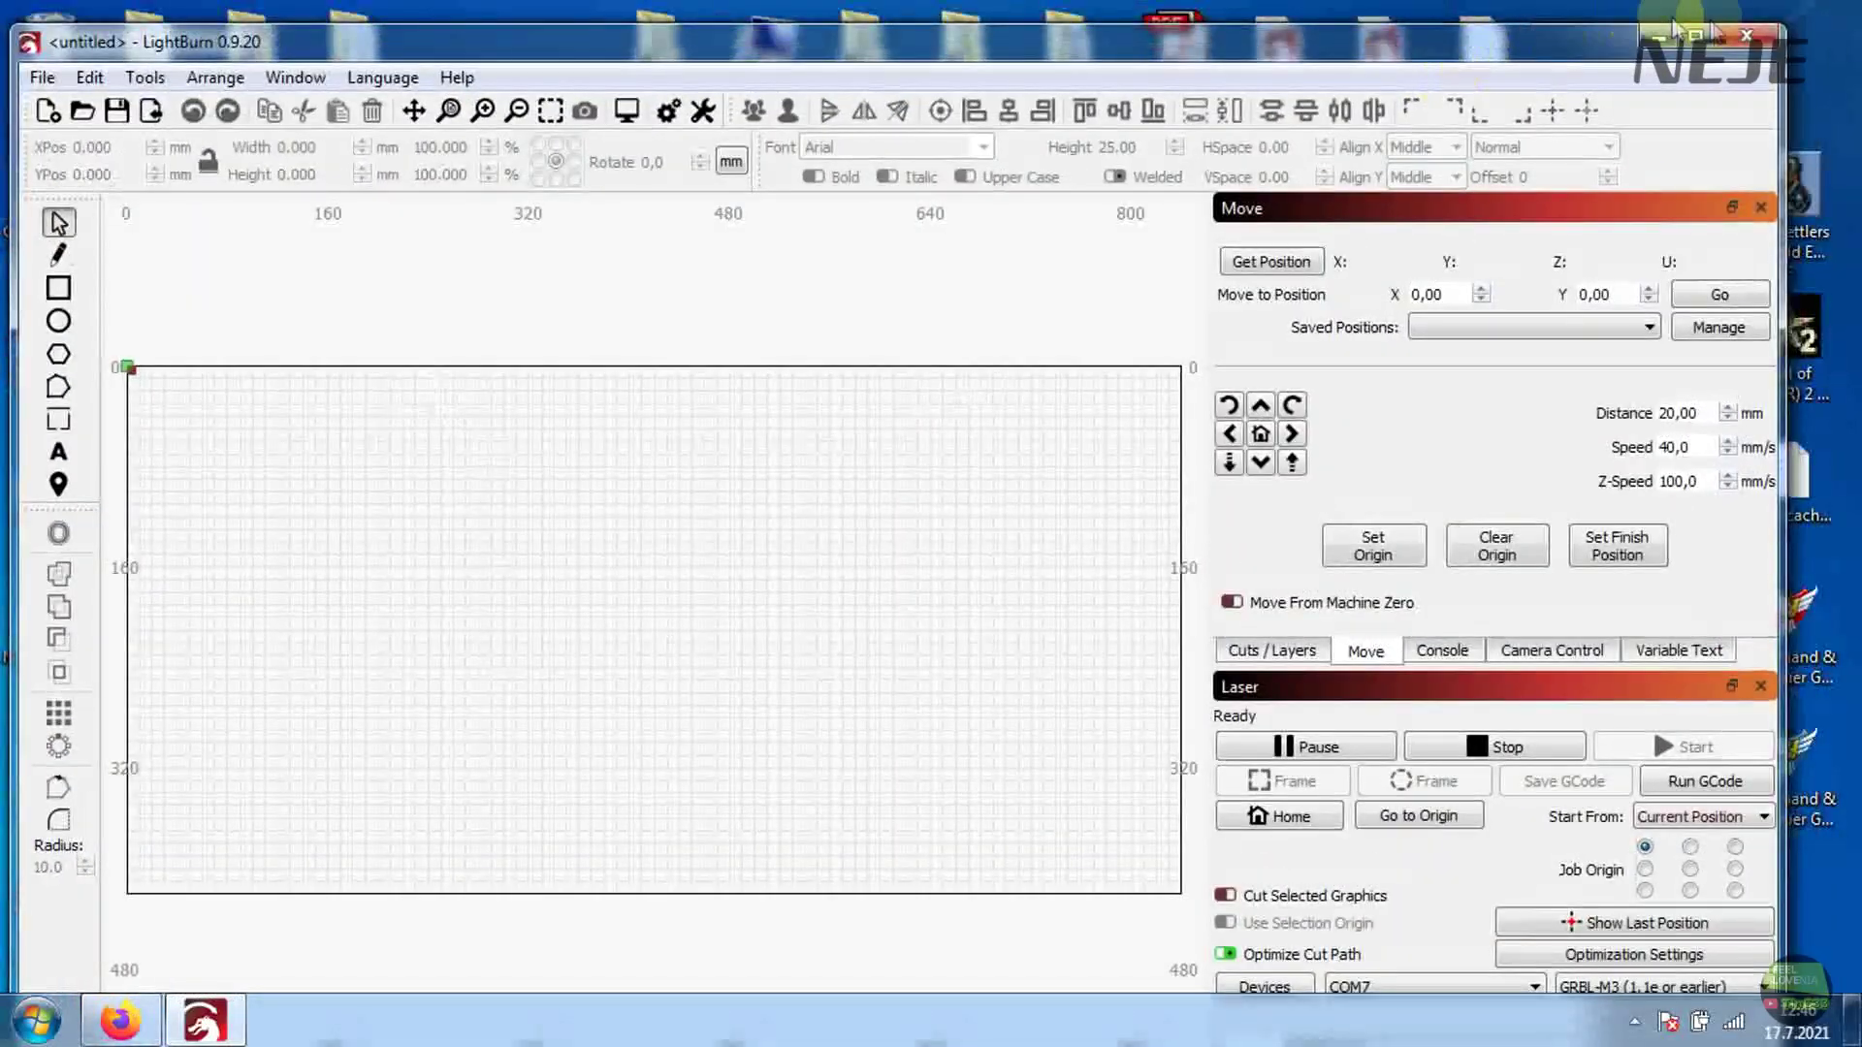
left_click(1746, 35)
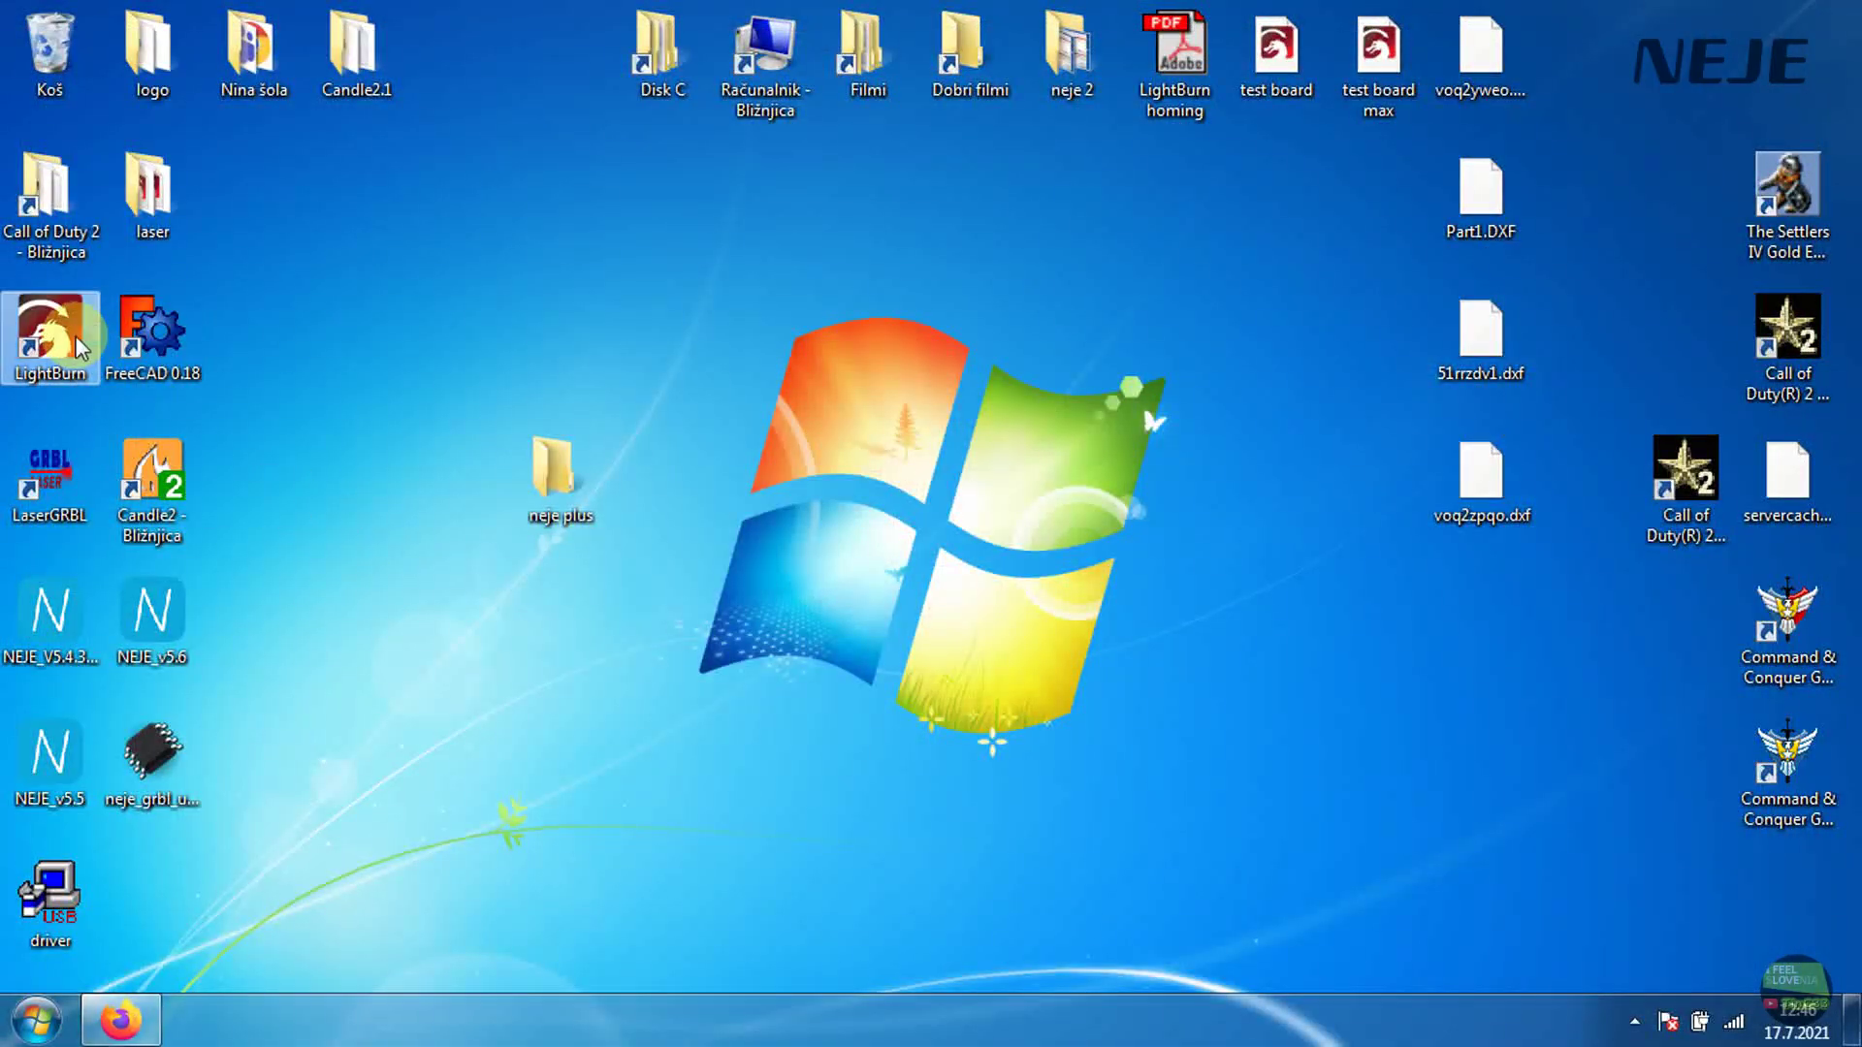
double_click(51, 334)
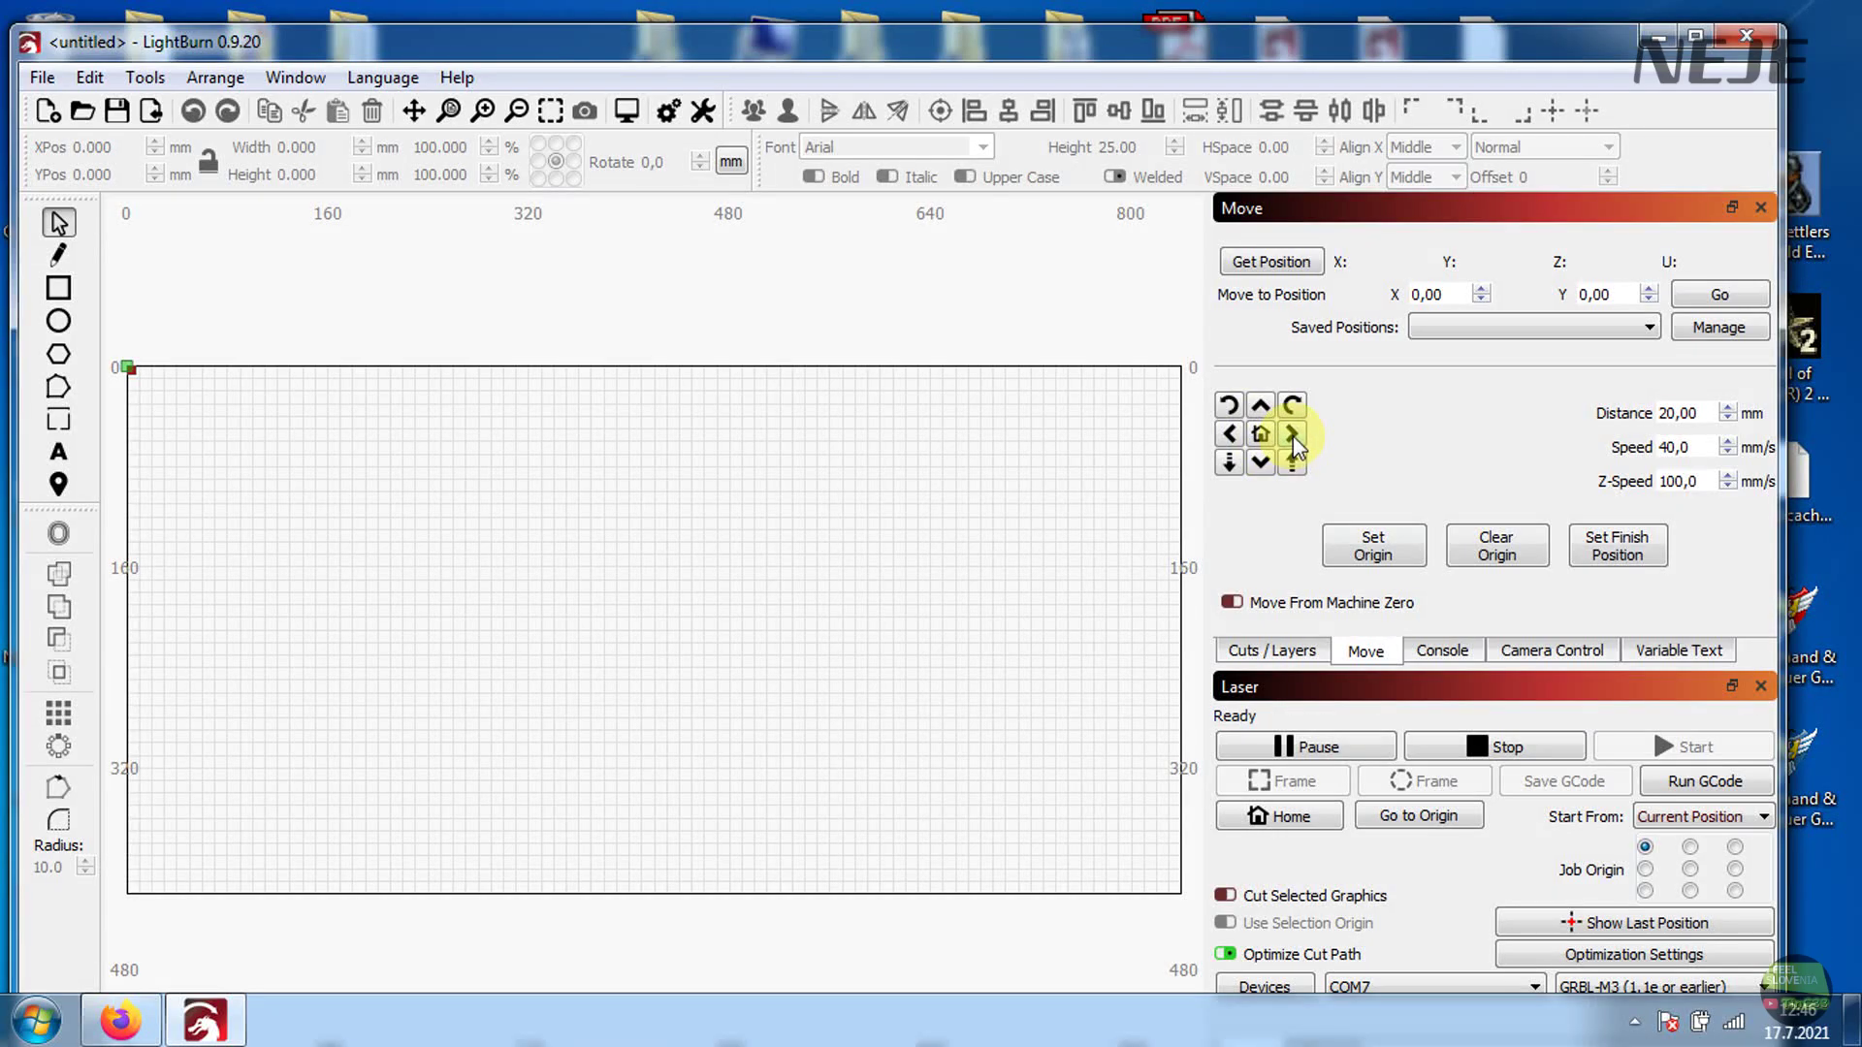
left_click(1292, 434)
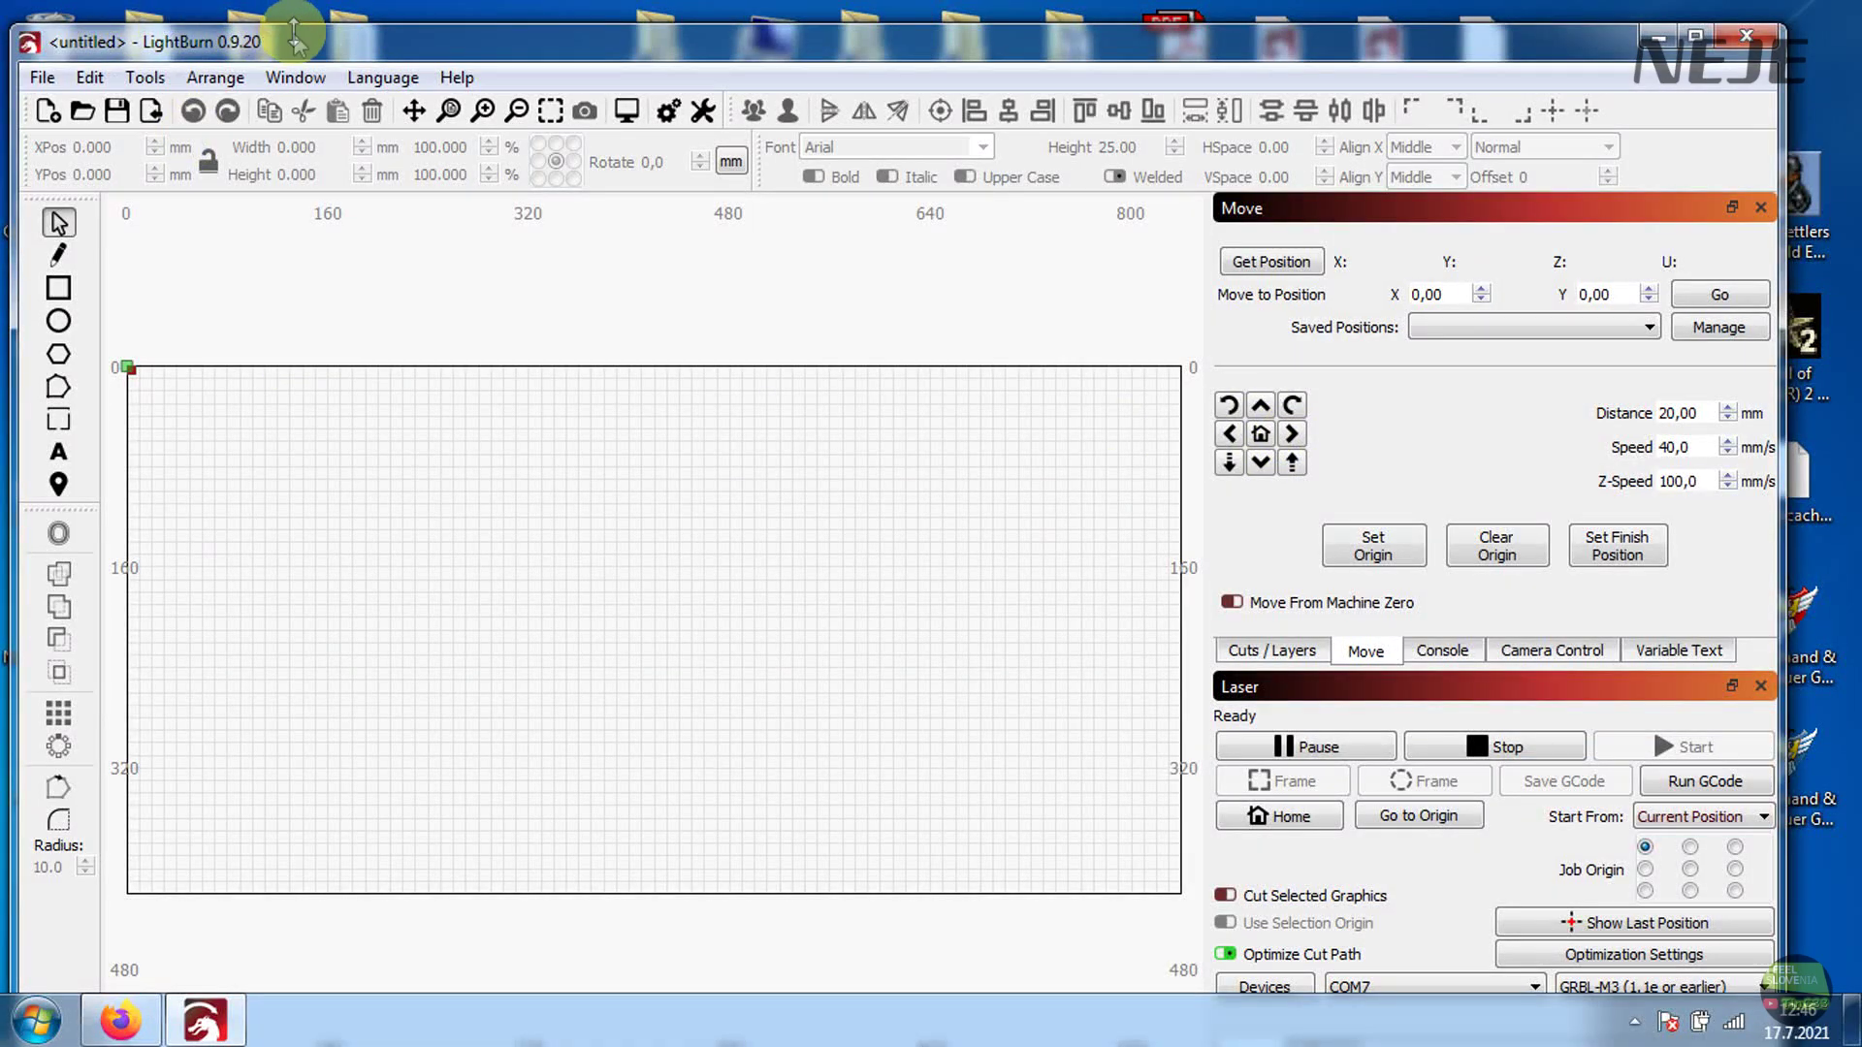
In the machine settings, set Y Direction pin invert ($3) to False and Y Homing direction invert ($23) to True, and apply the changes
left_click_drag(294, 37, 337, 34)
left_click(132, 76)
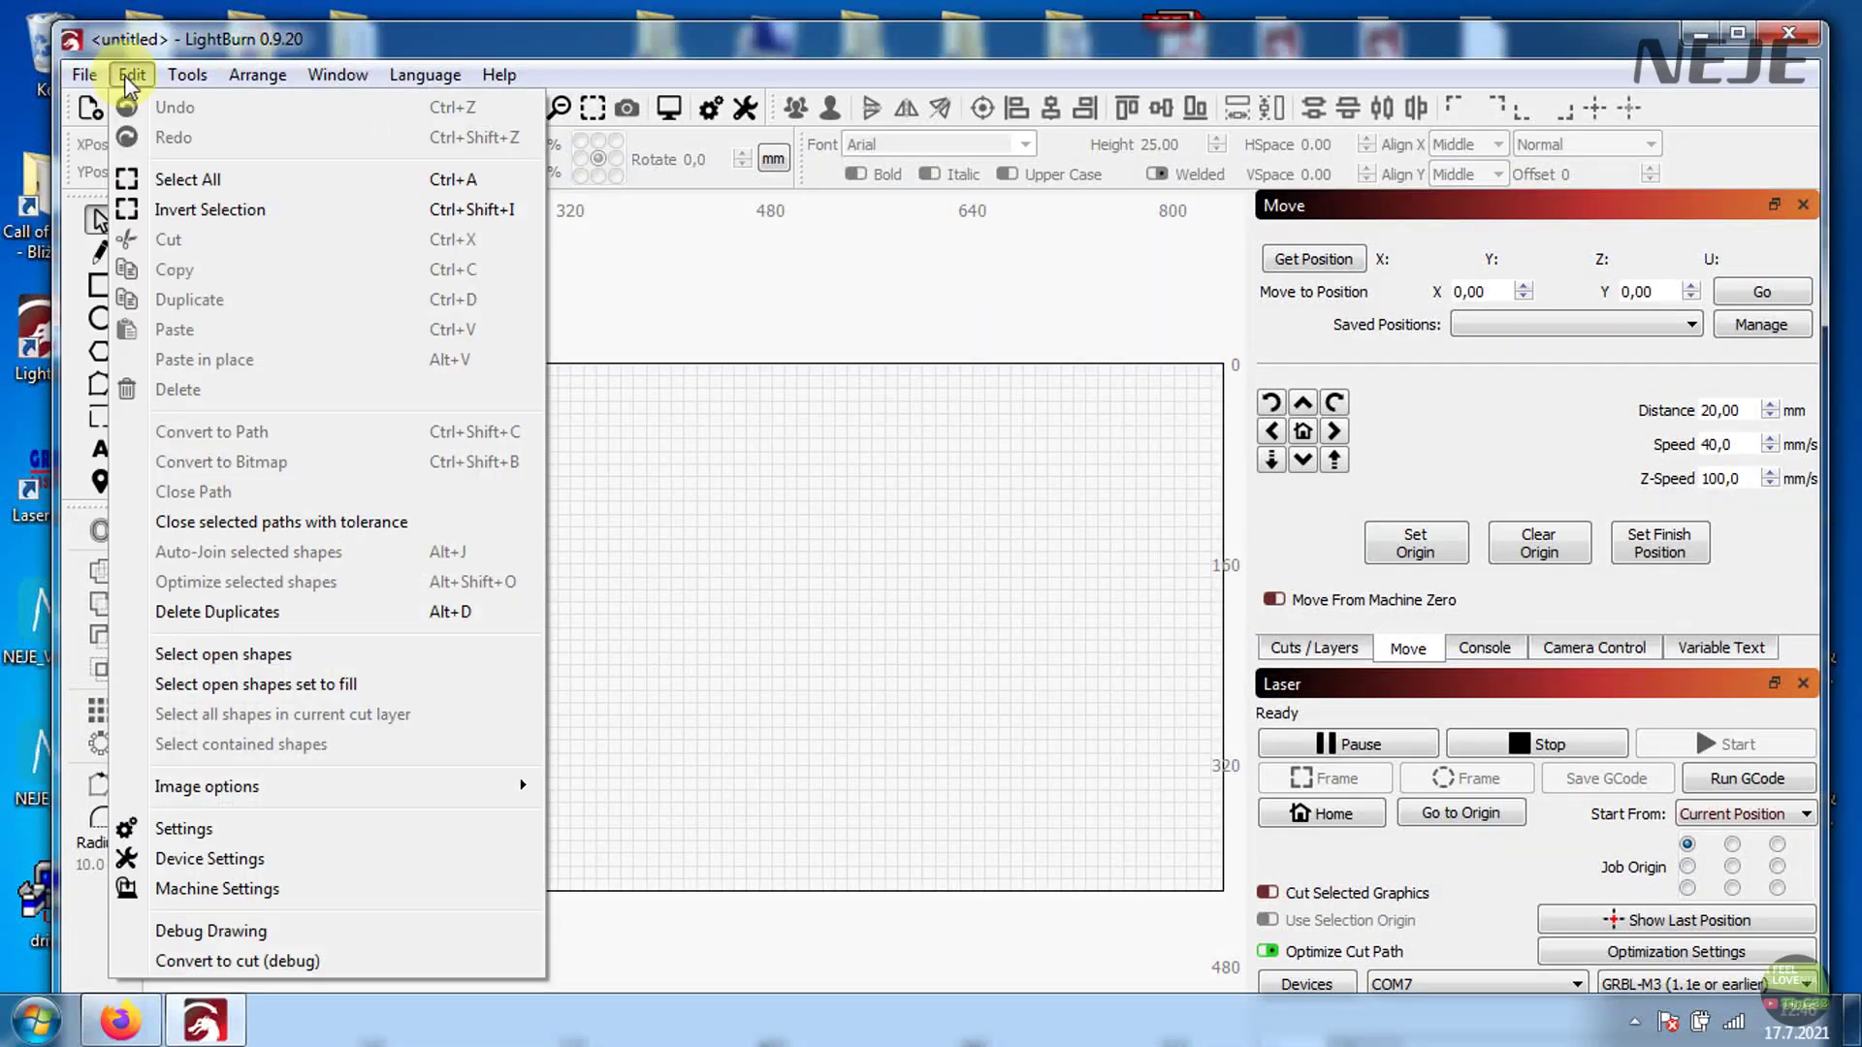
left_click(216, 890)
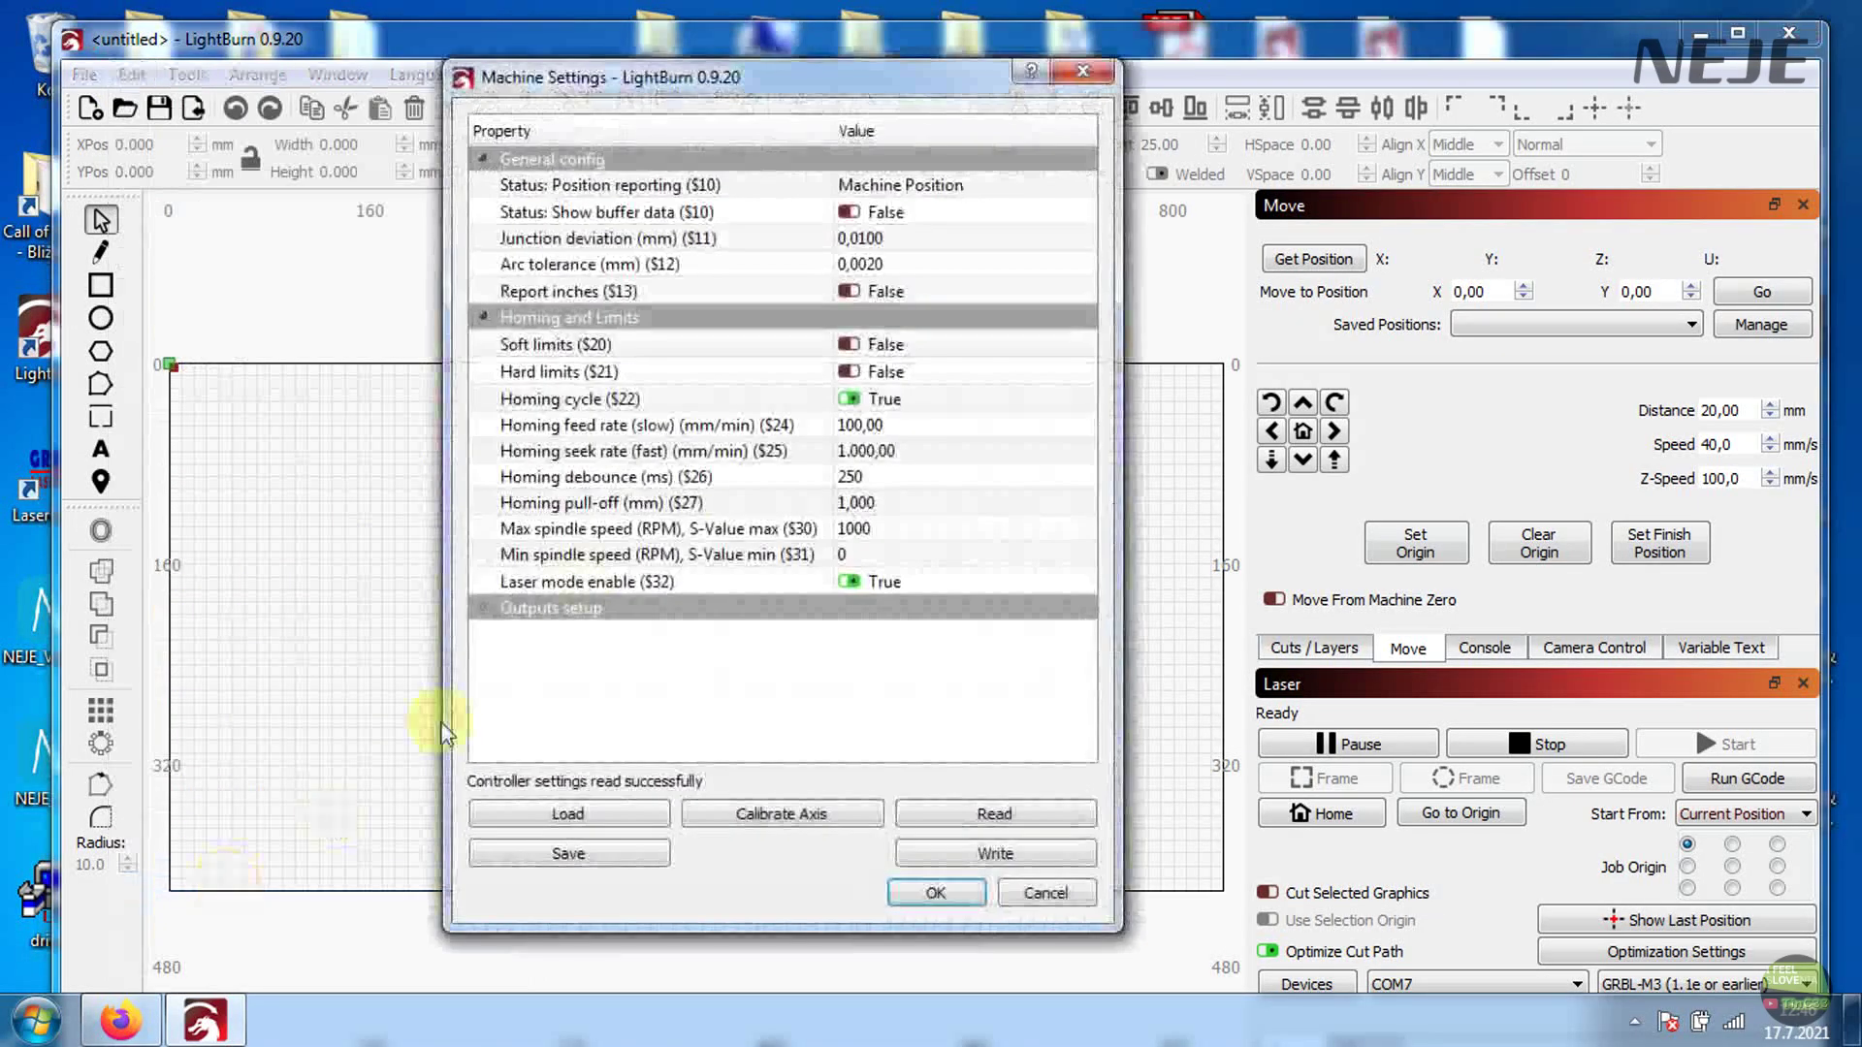
left_click(482, 611)
scroll(740, 707, "down", 5)
left_click(849, 586)
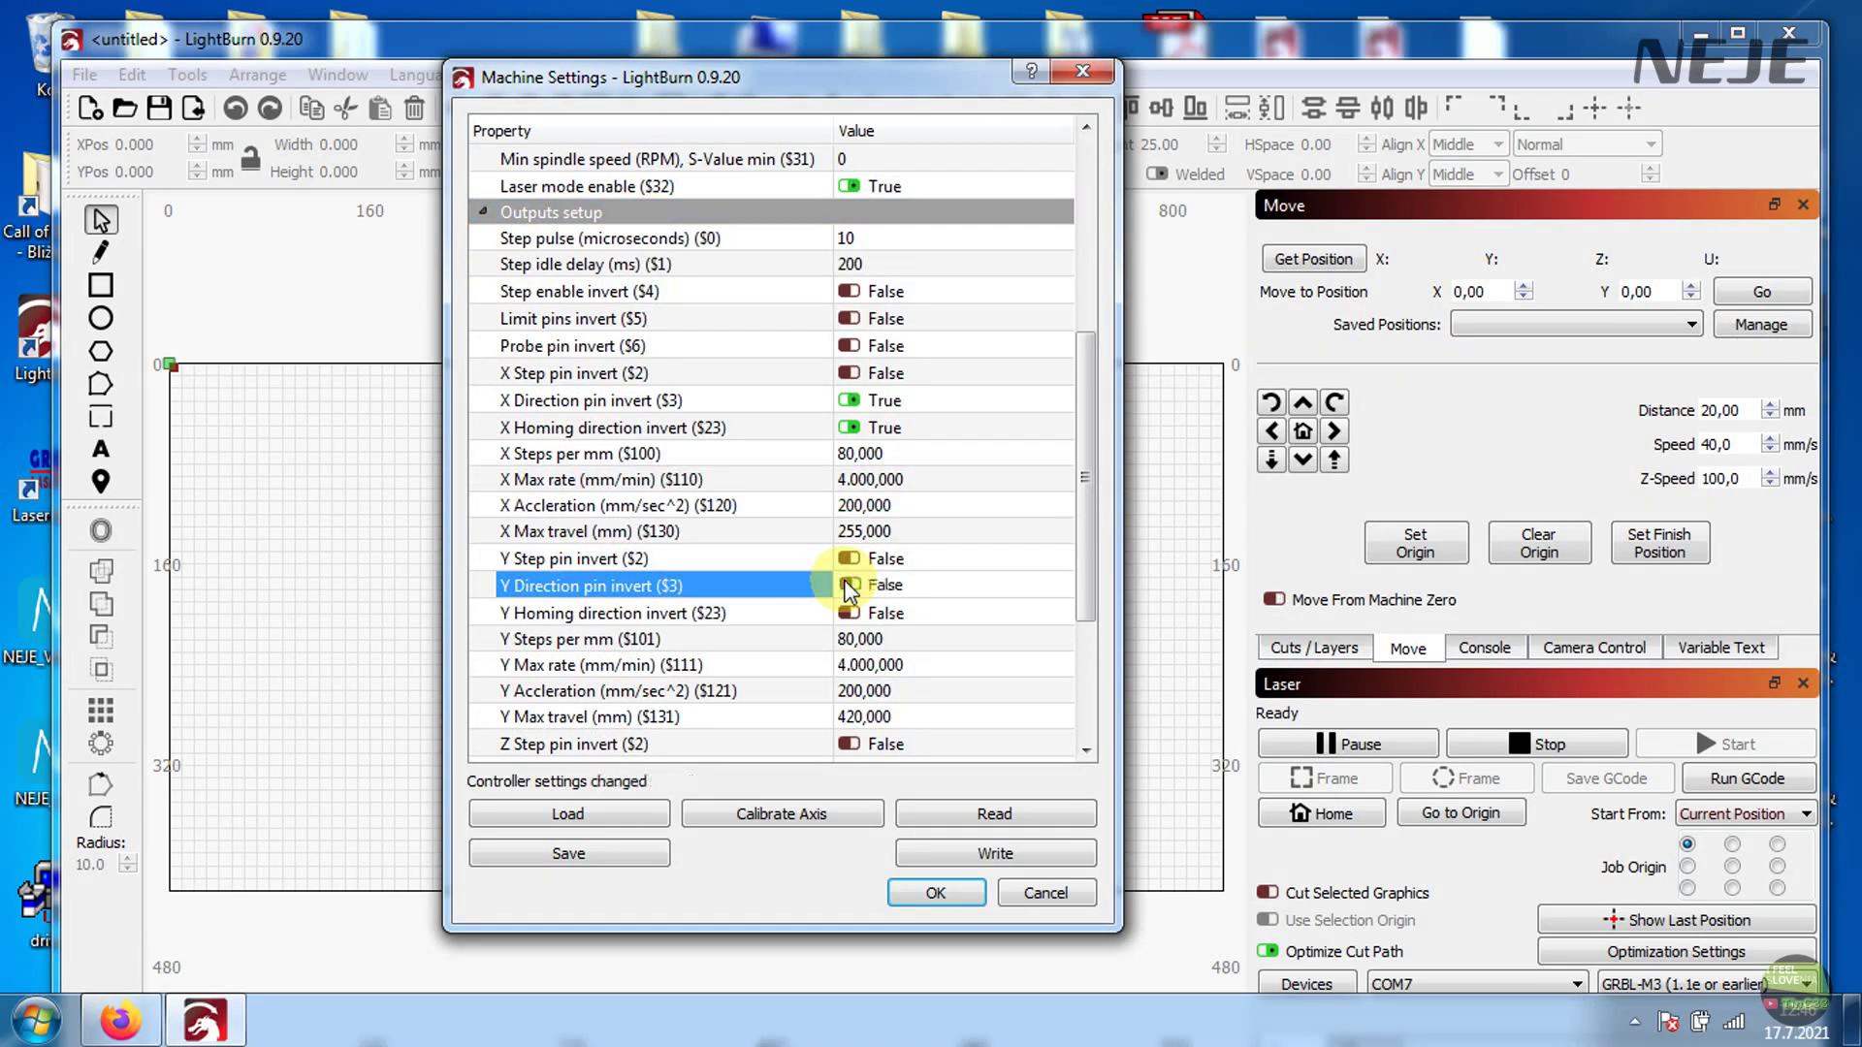
left_click(994, 814)
left_click(850, 372)
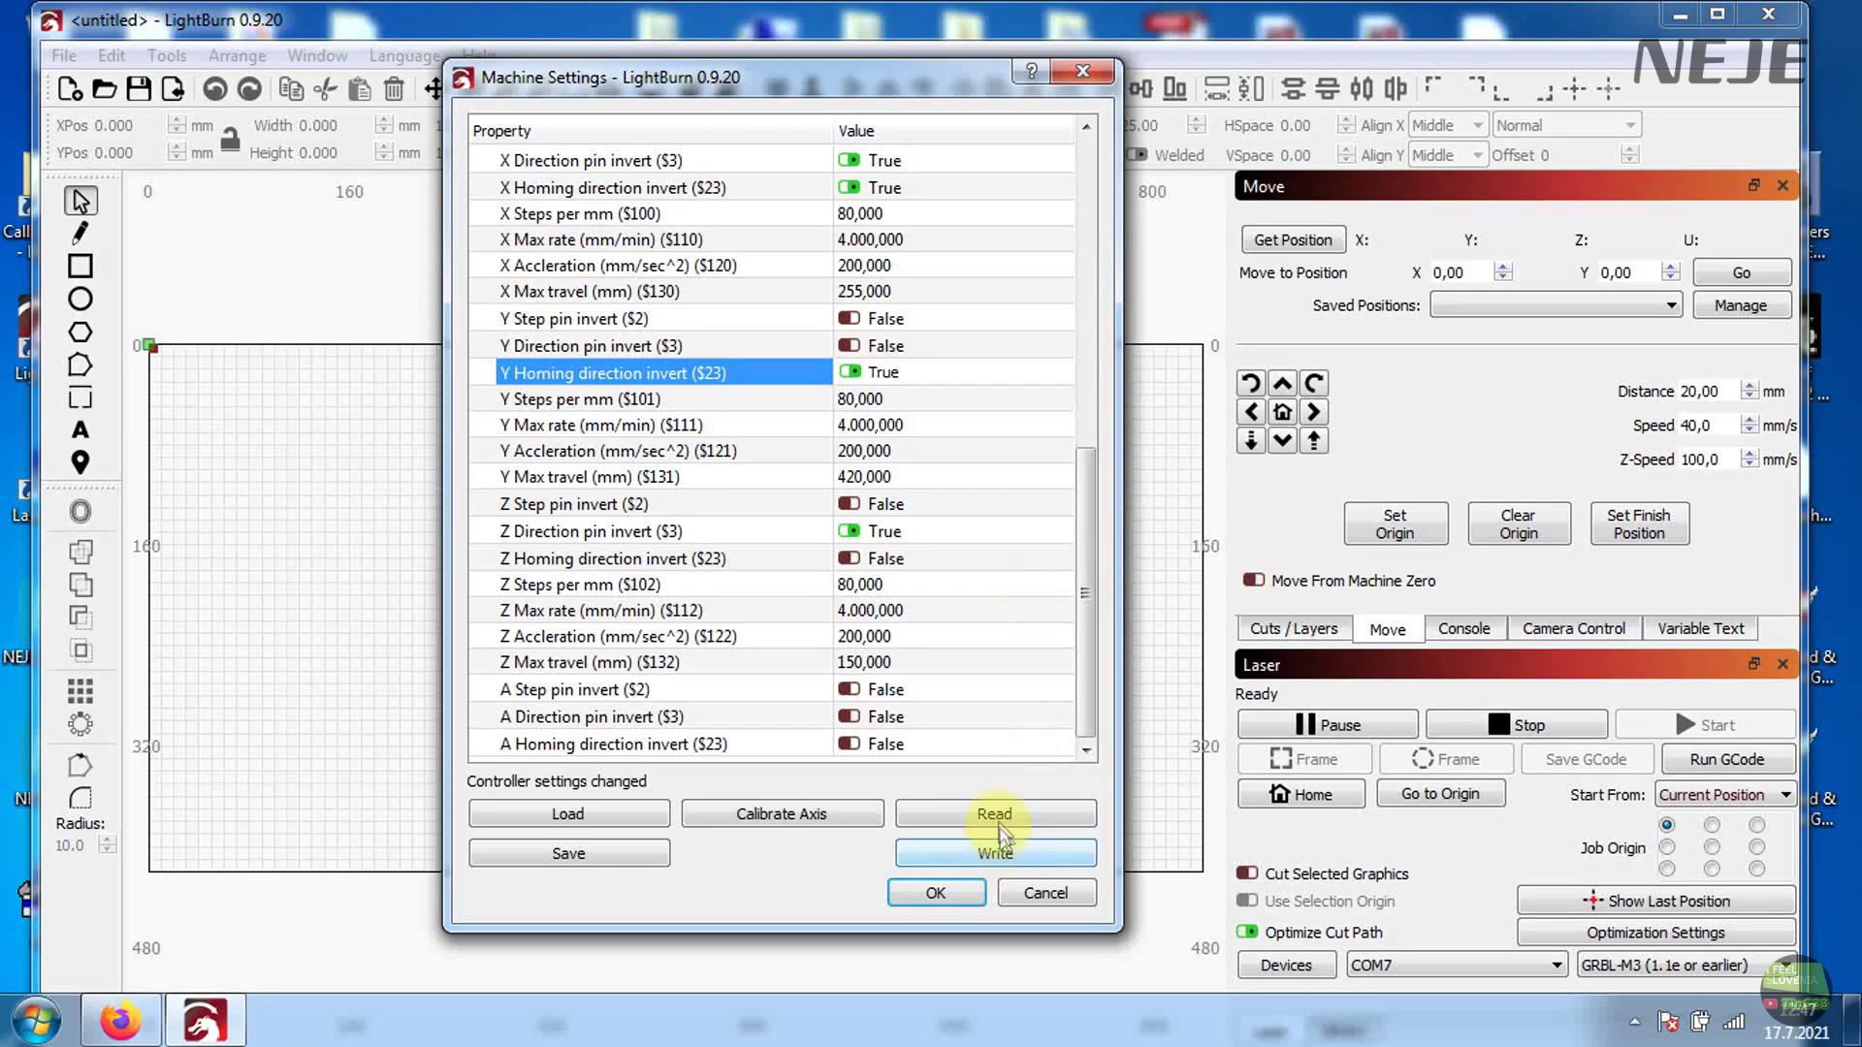
left_click(937, 893)
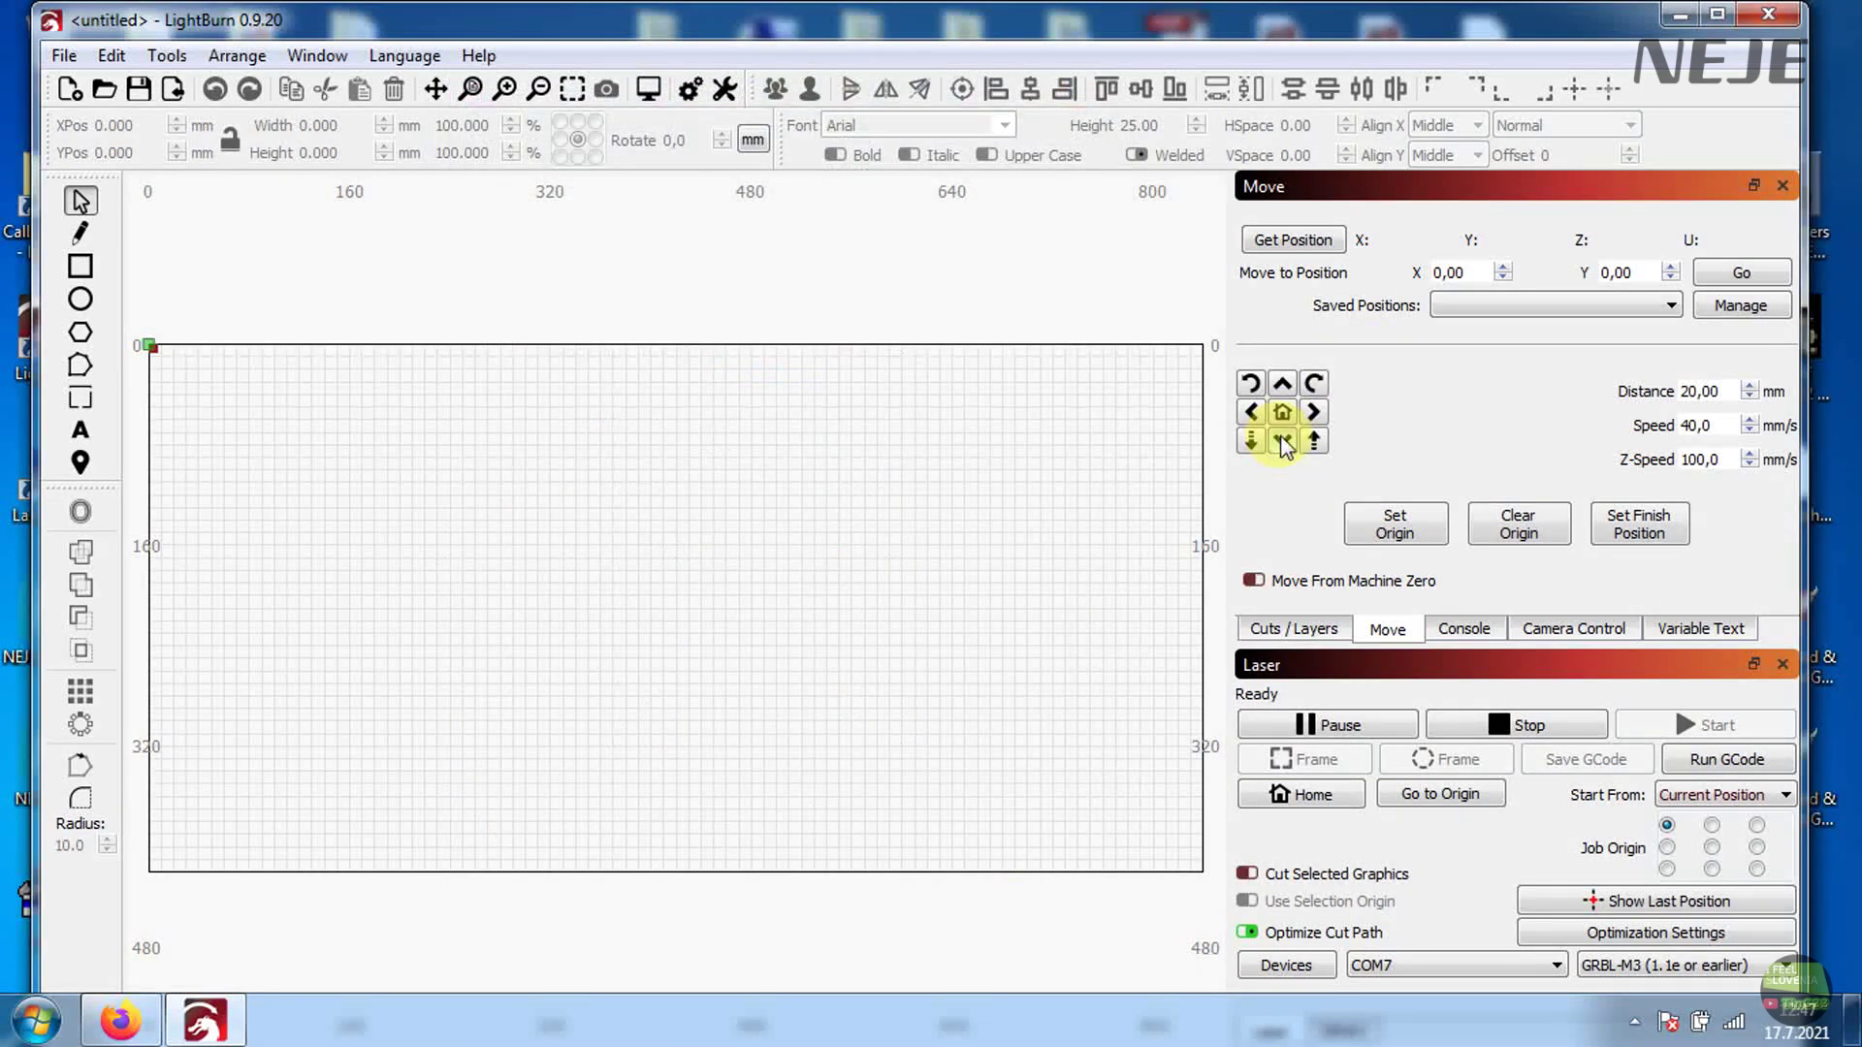
Check the area setting on the NEJE wiki page and set the working width to 255 mm in the GRBL-M3 device settings
left_click(111, 55)
left_click(189, 840)
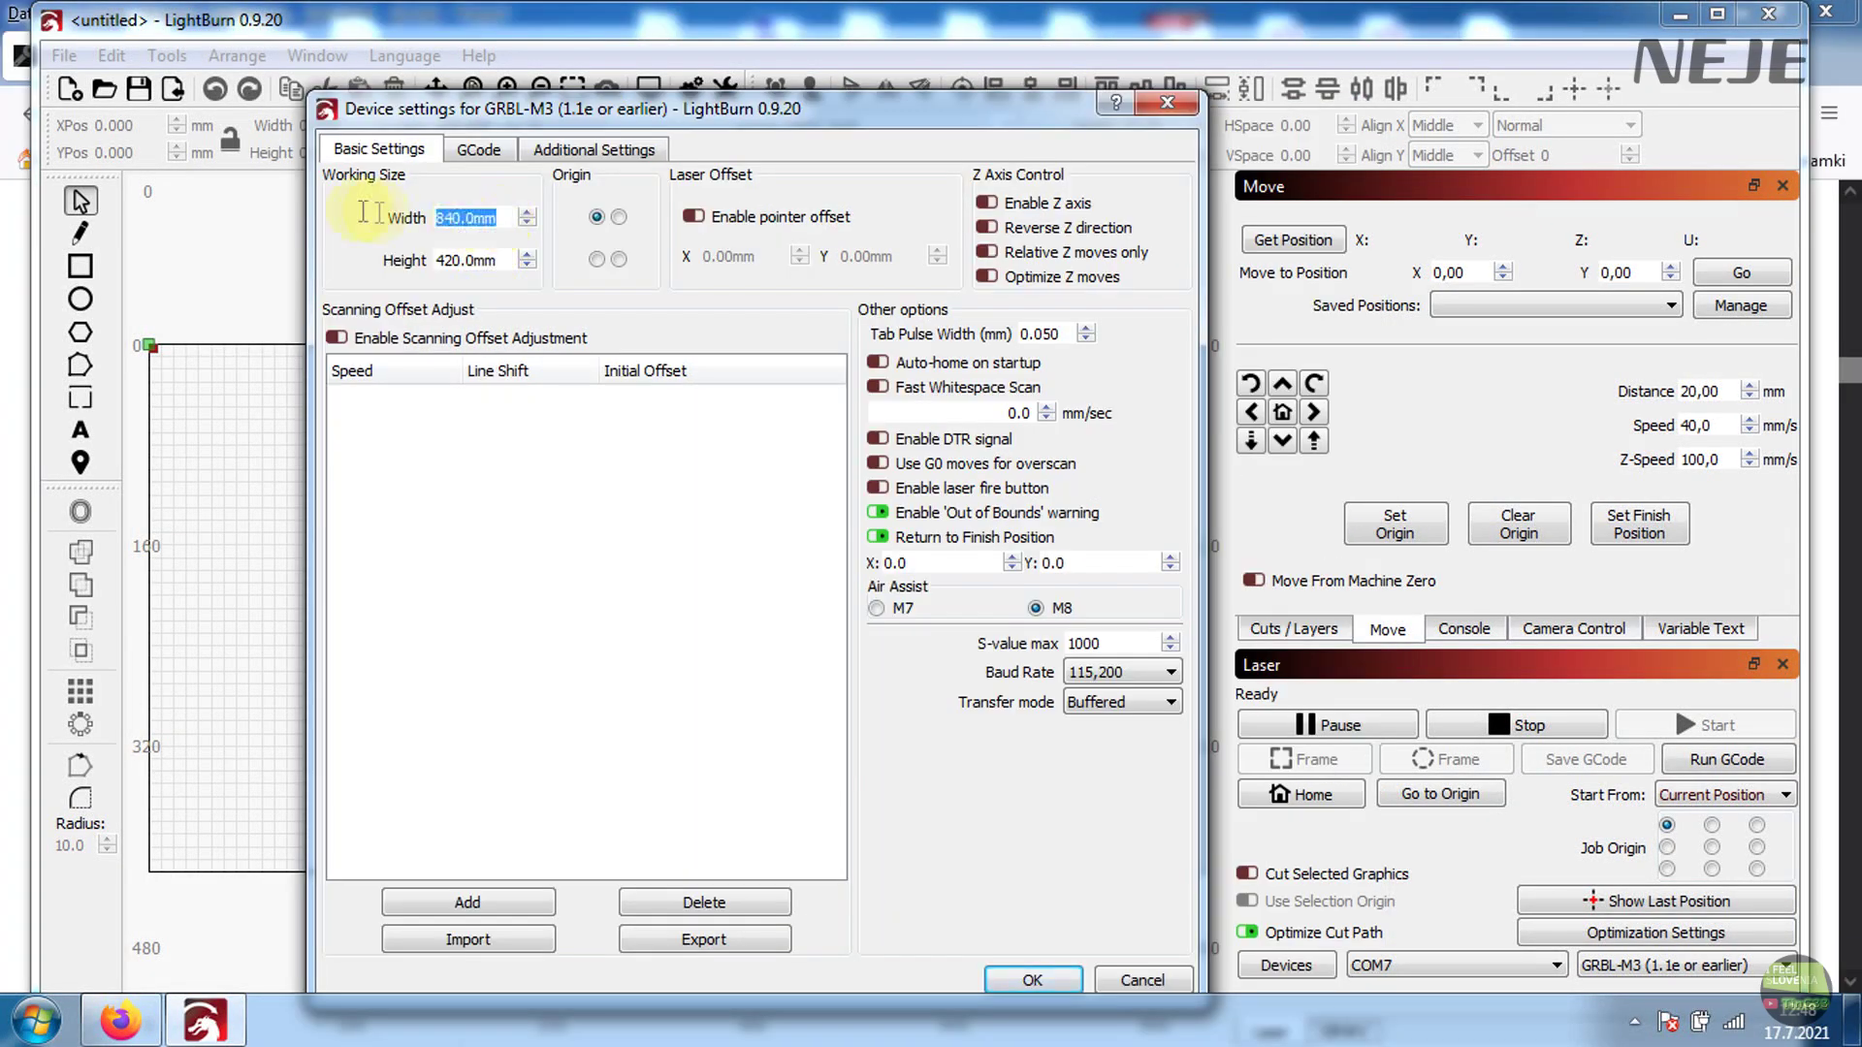
left_click(155, 1023)
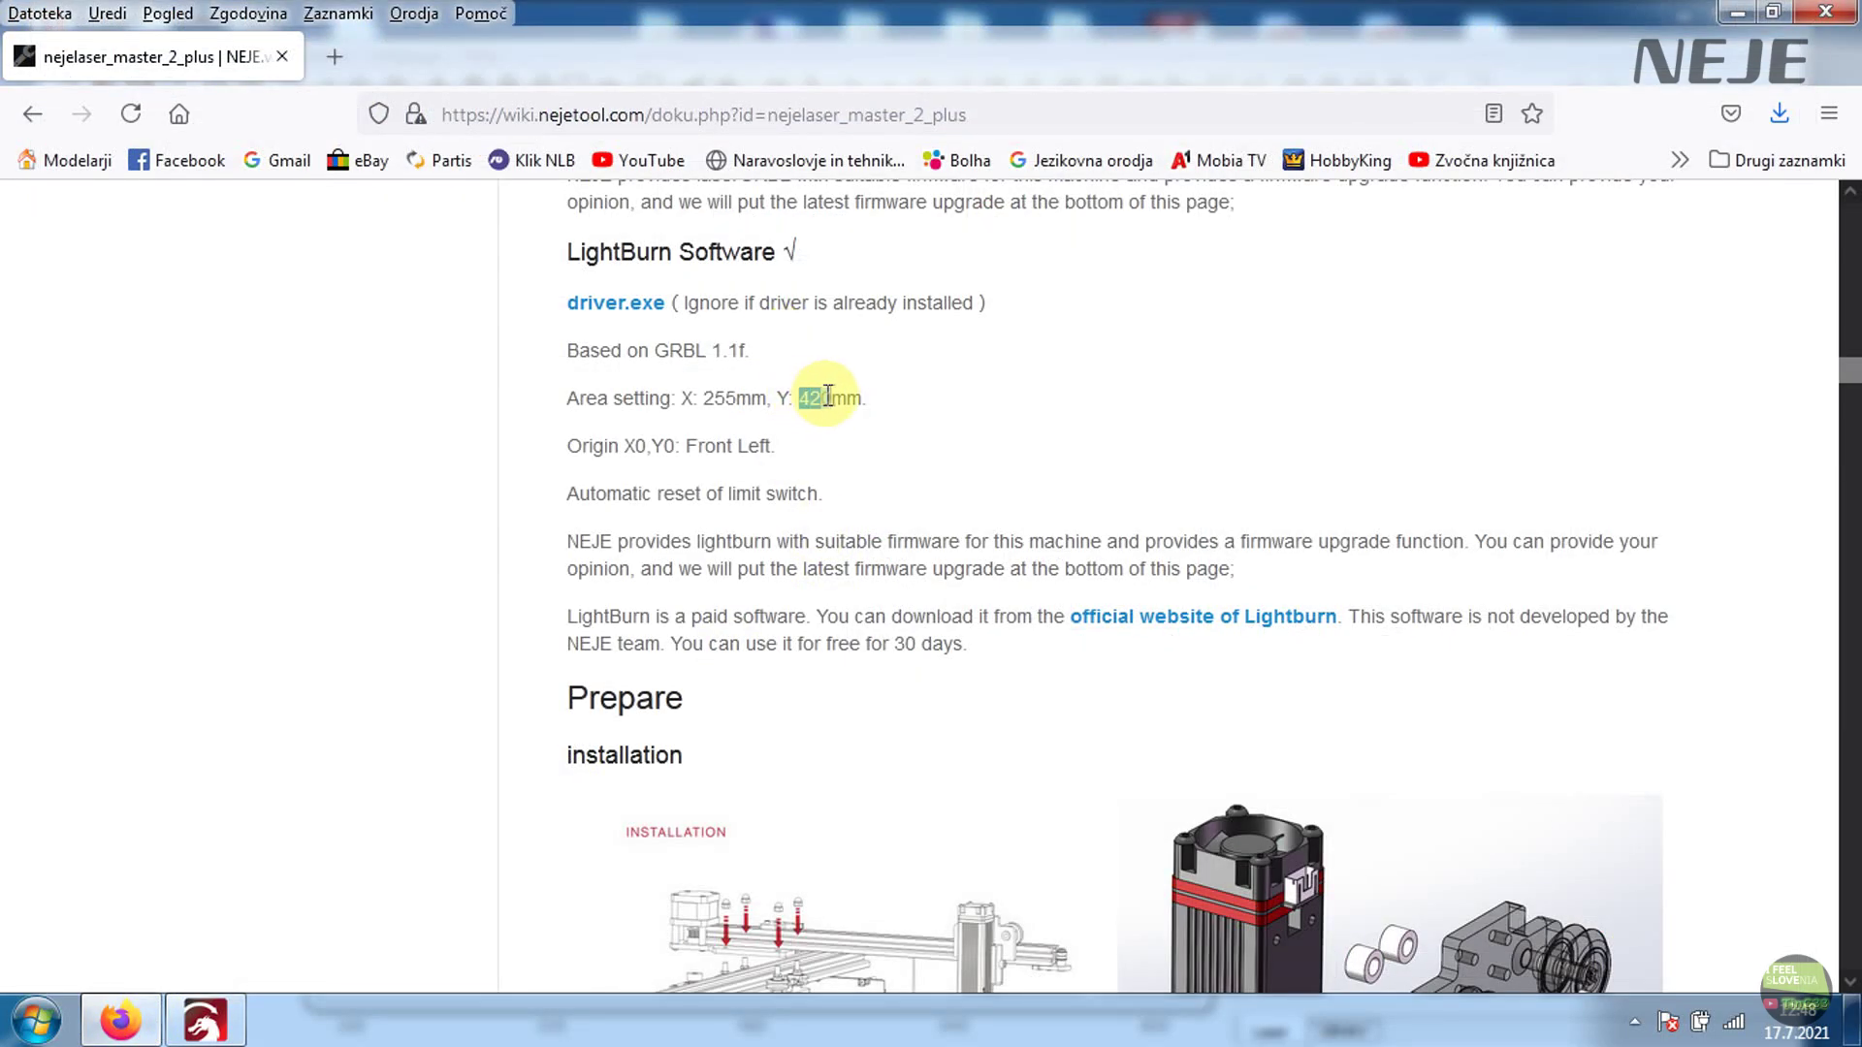
left_click(191, 1016)
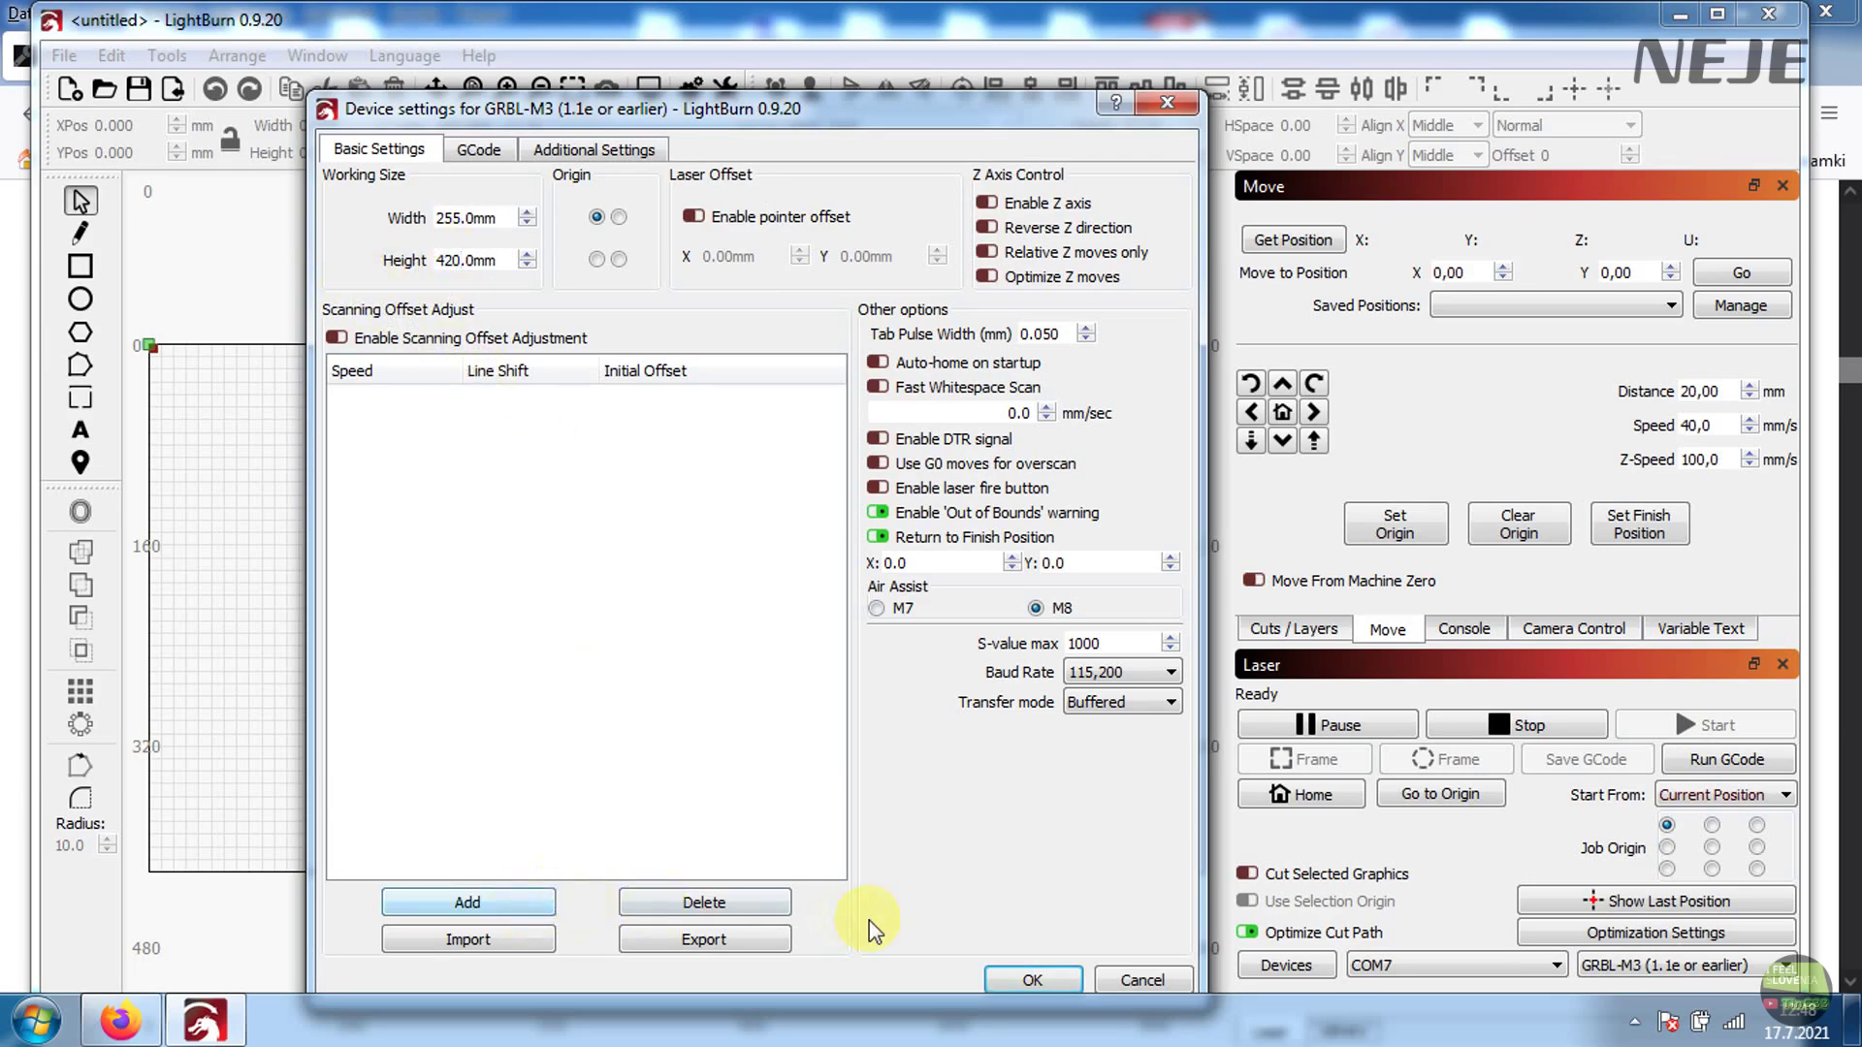
left_click(1026, 980)
scroll(543, 659, "down", 5)
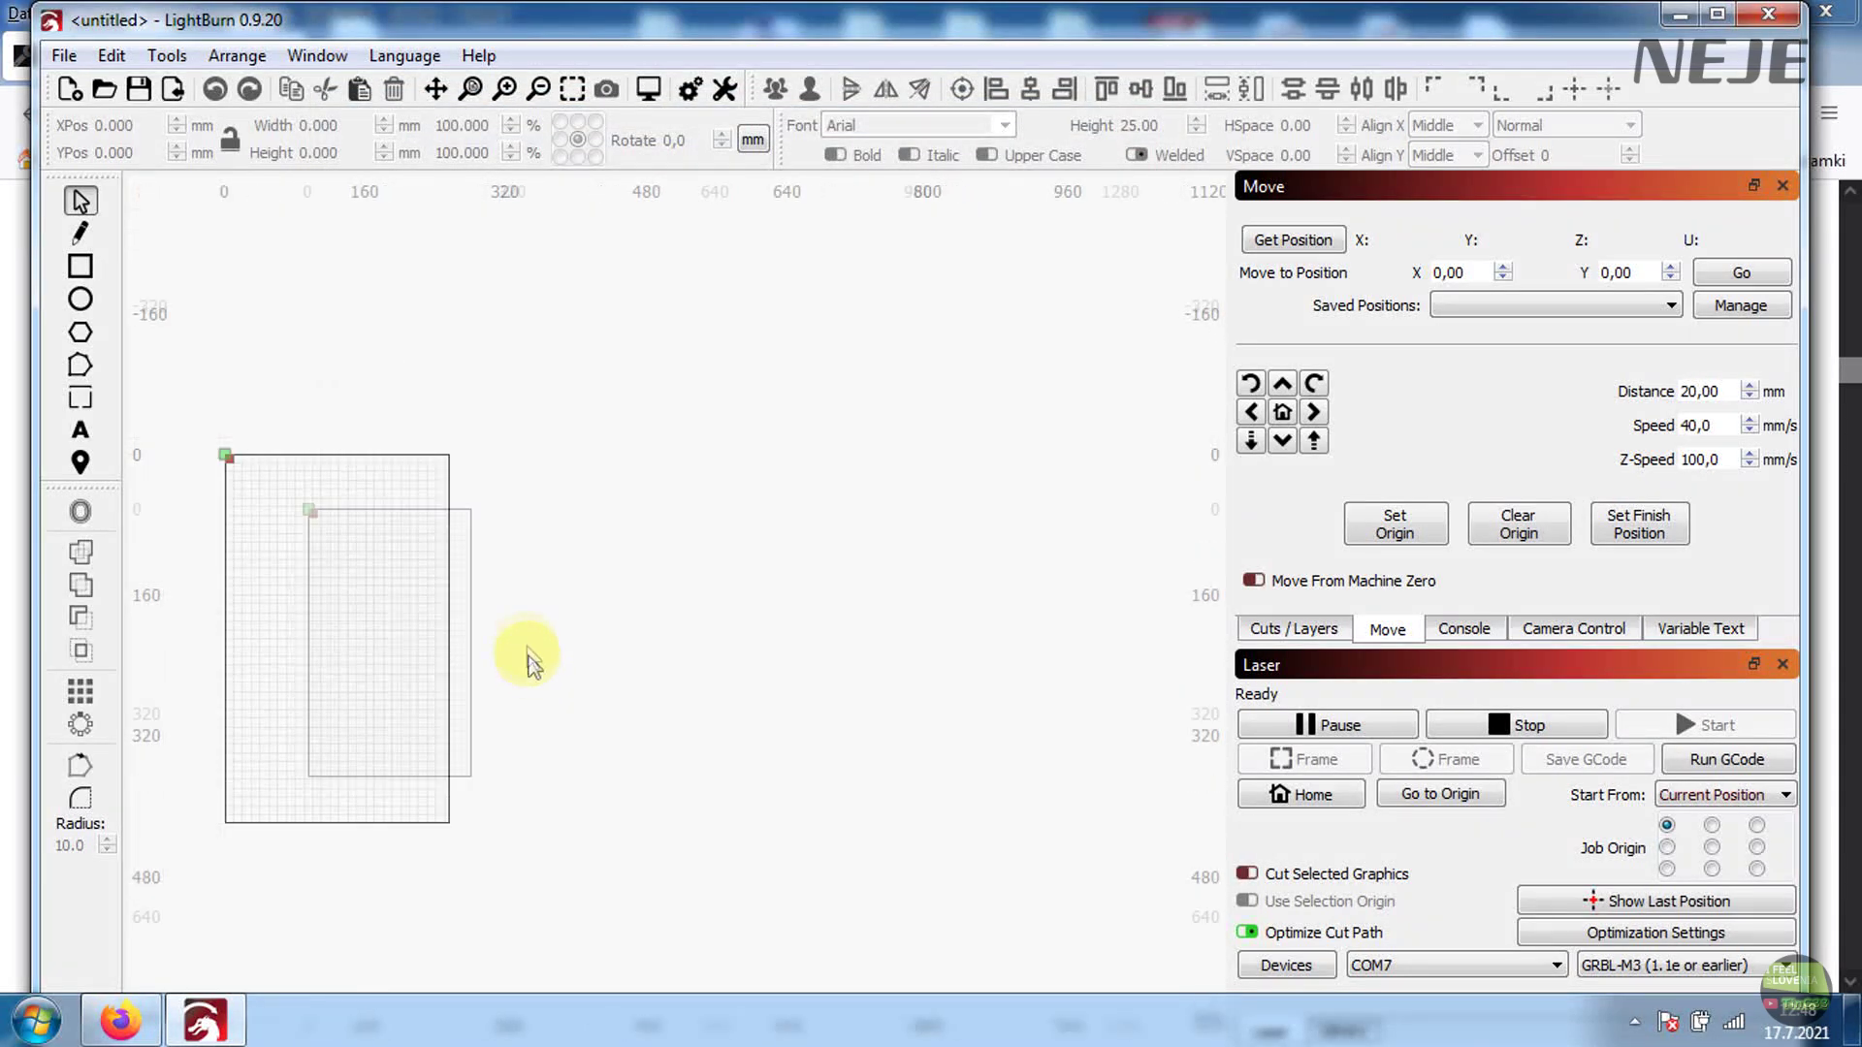
scroll(427, 660, "up", 5)
Check the X and Y max rates in the machine settings, set the homing seek rate ($25) to 5,000 mm/min and write the settings
scroll(700, 537, "down", 1)
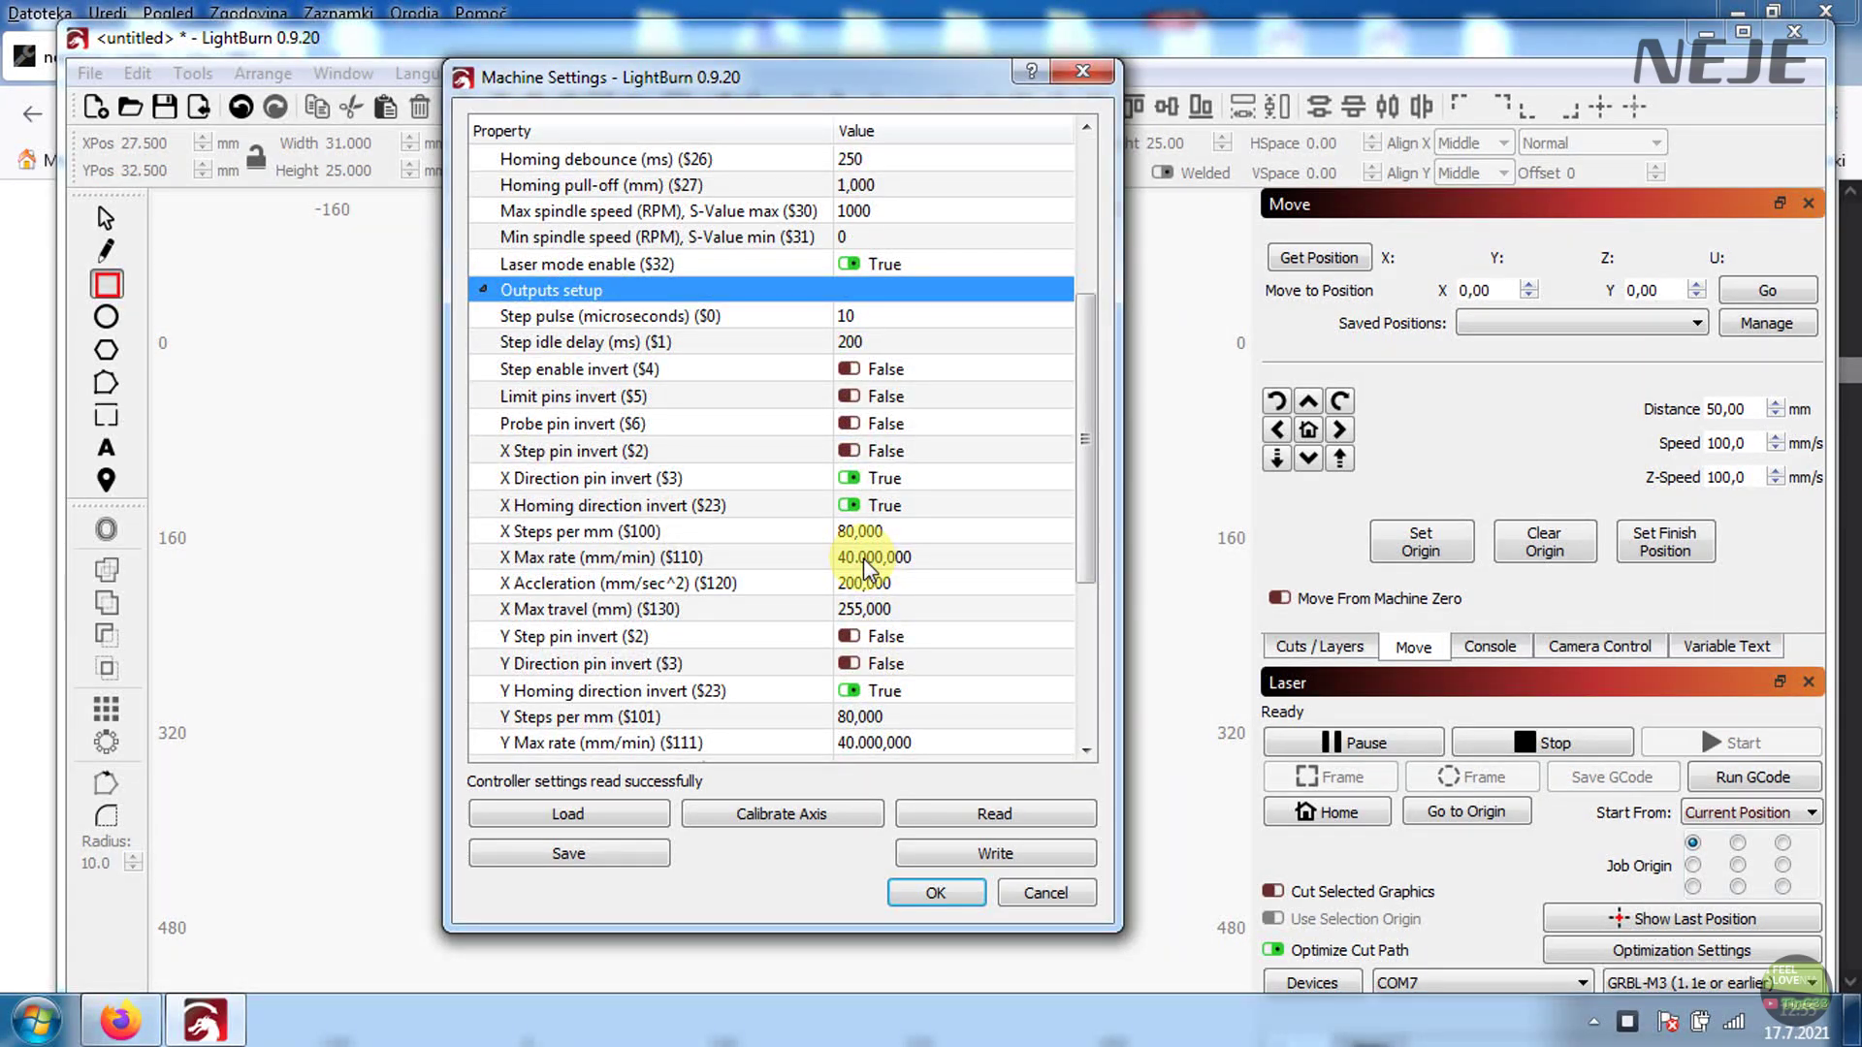
double_click(866, 558)
double_click(867, 743)
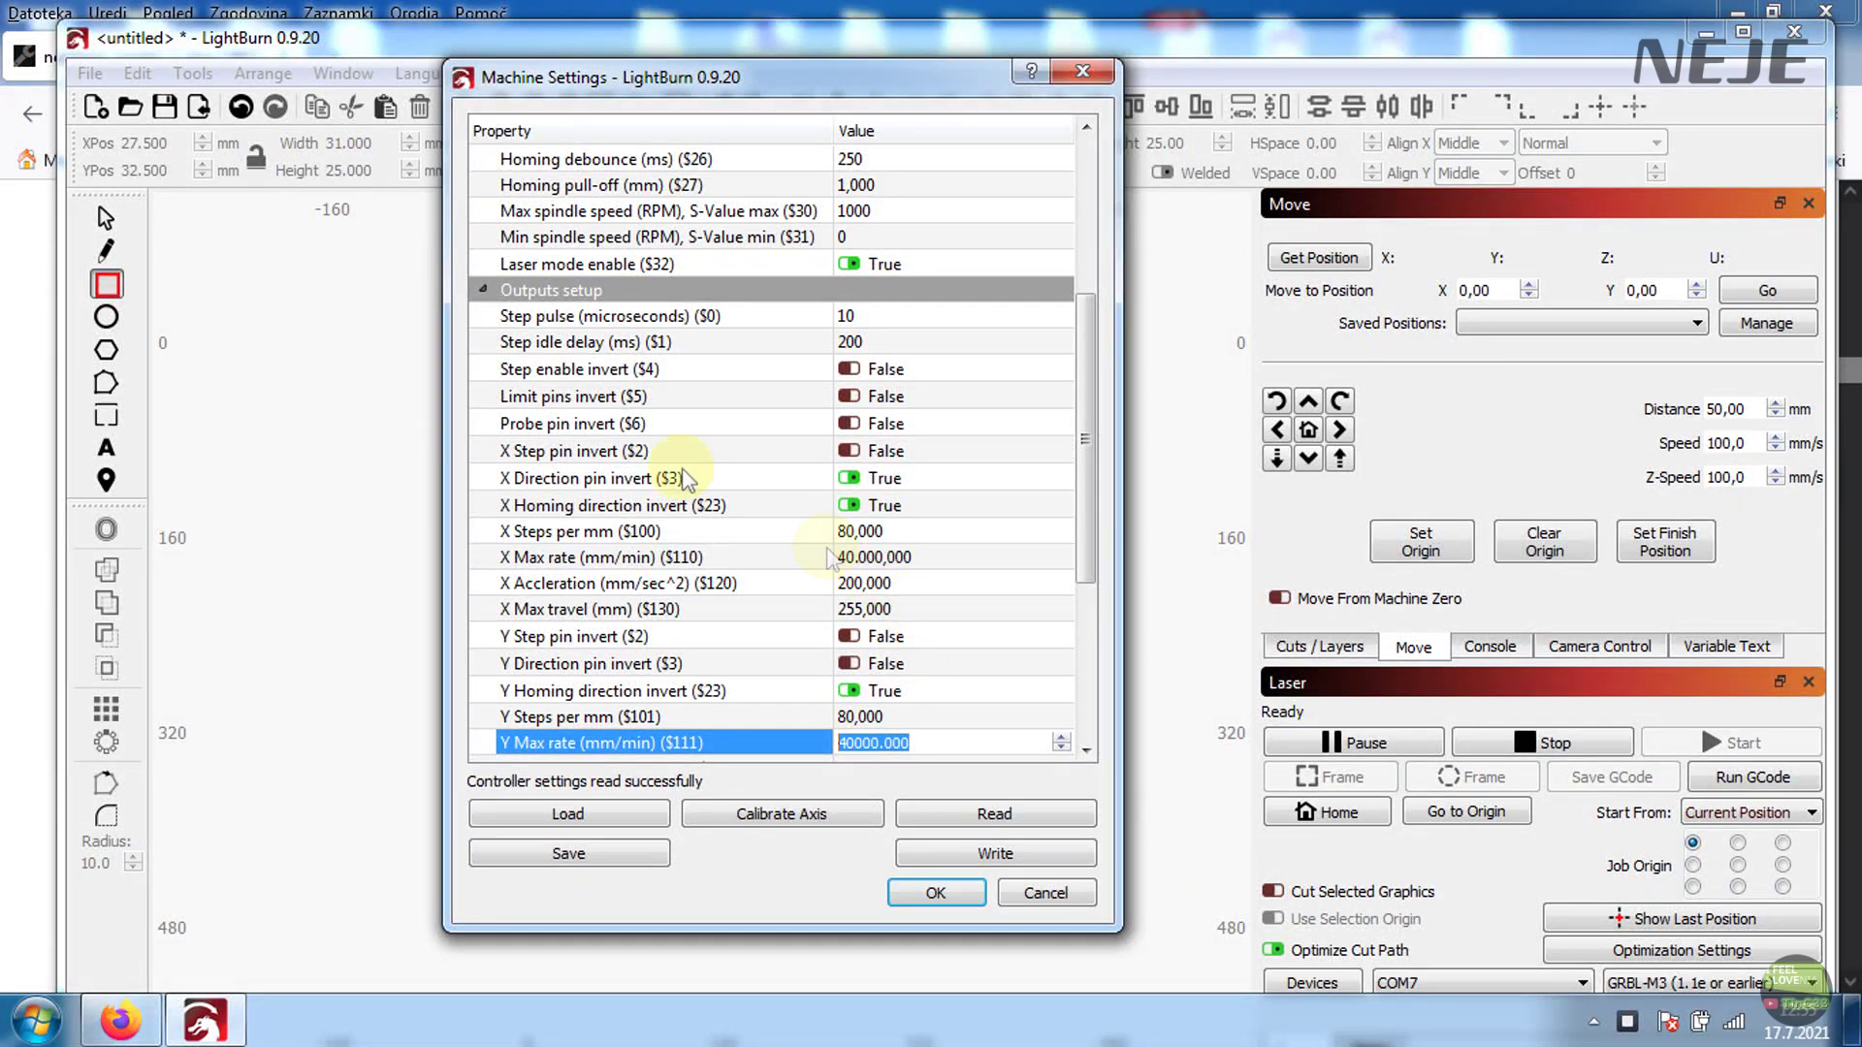
scroll(684, 478, "up", 4)
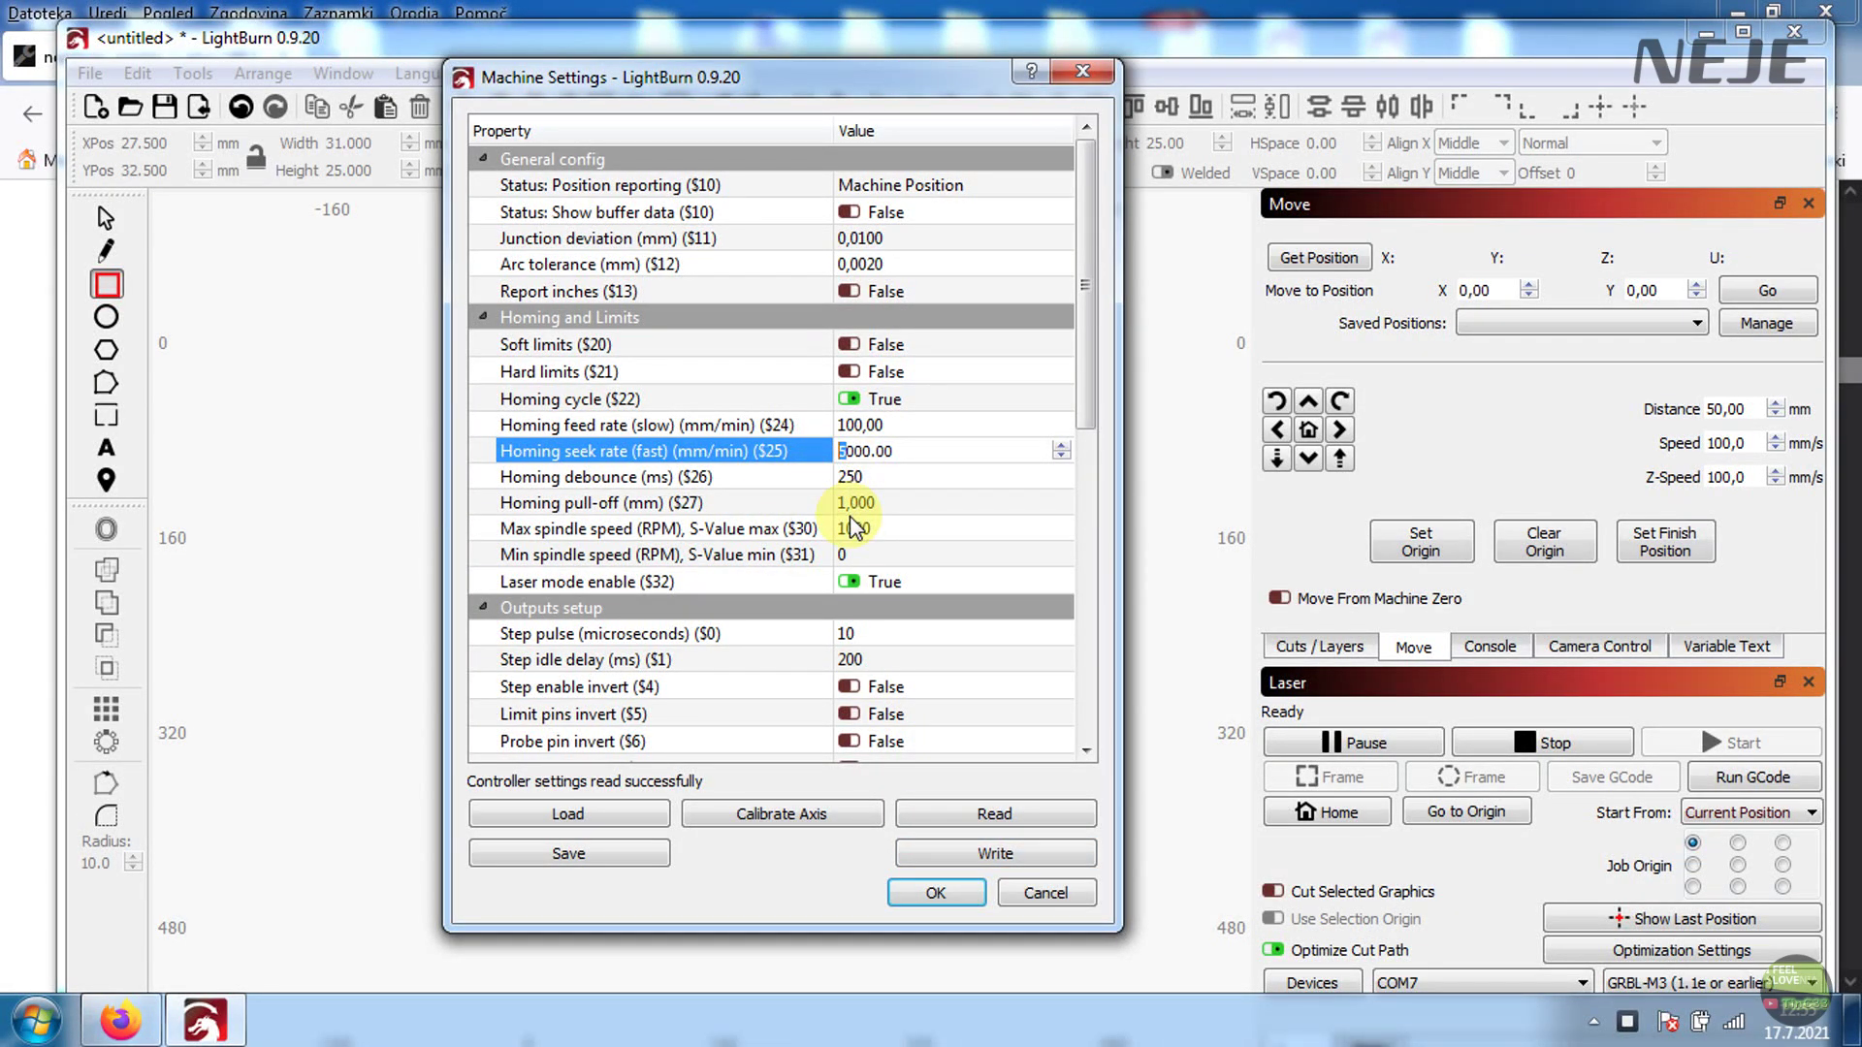
type("0")
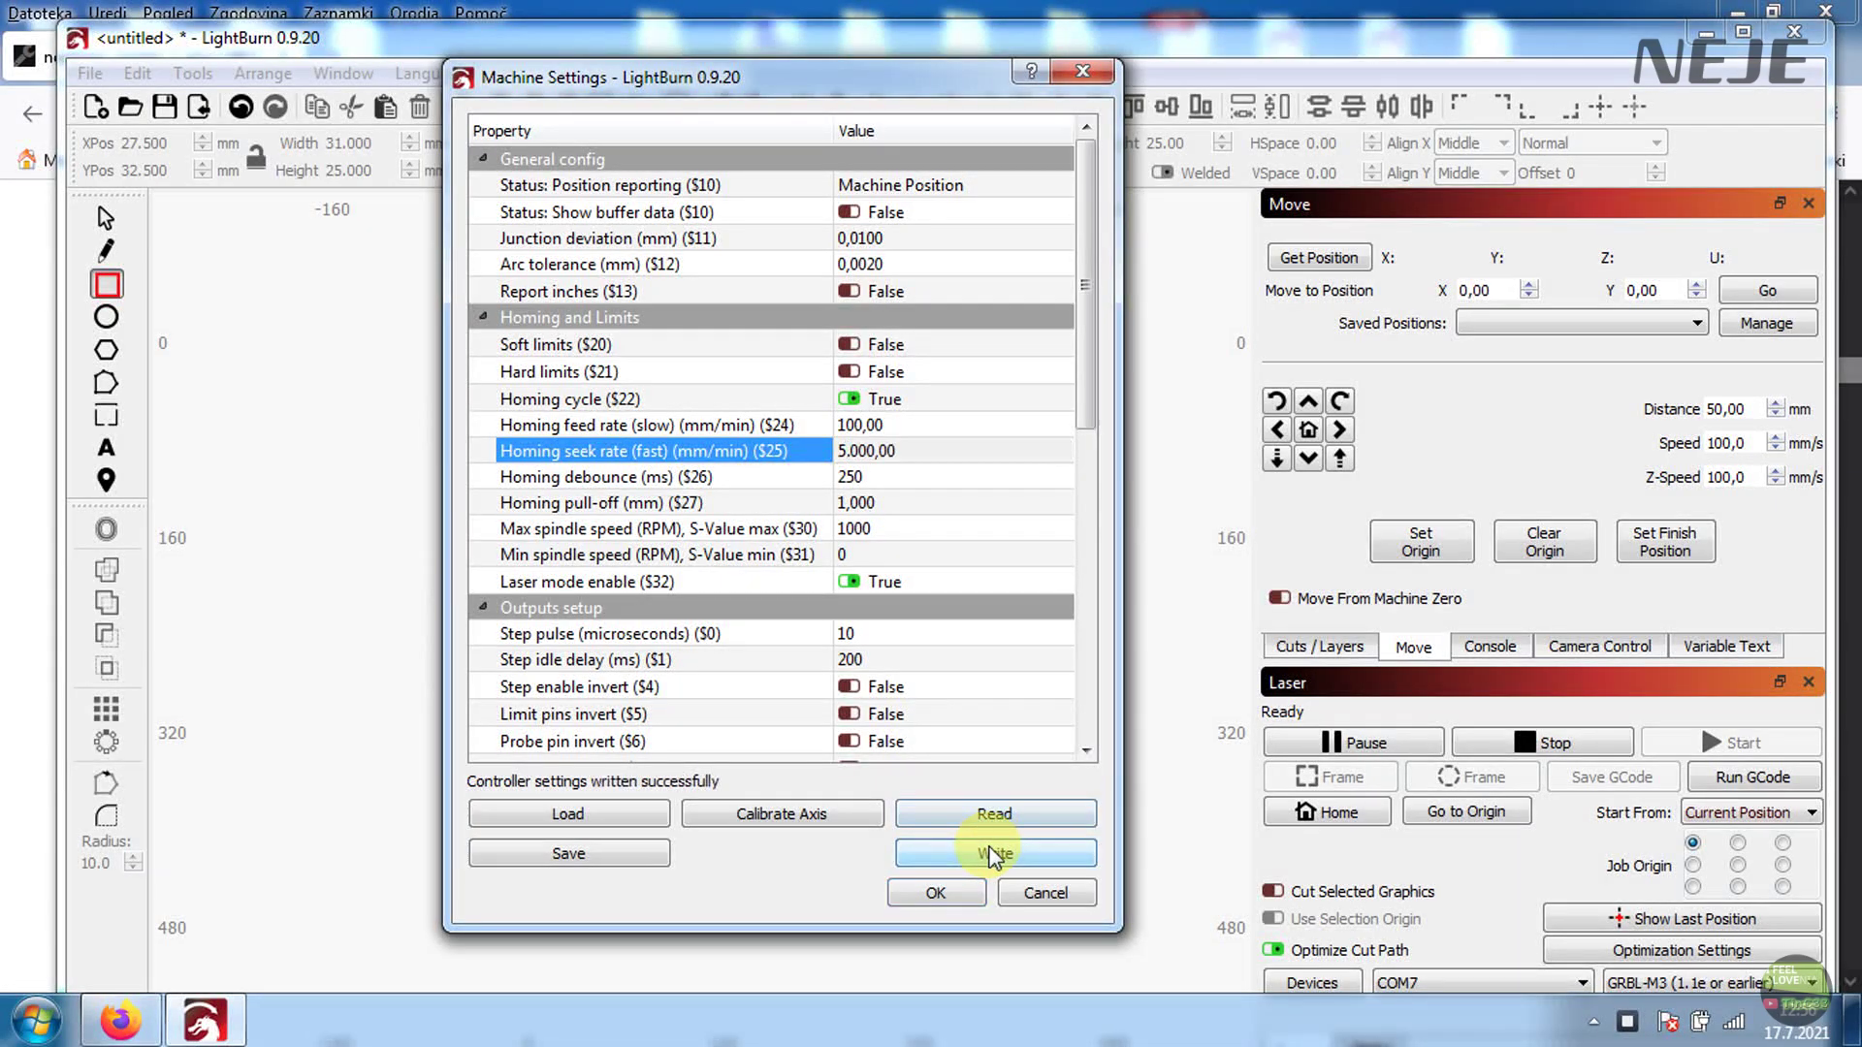
left_click(935, 892)
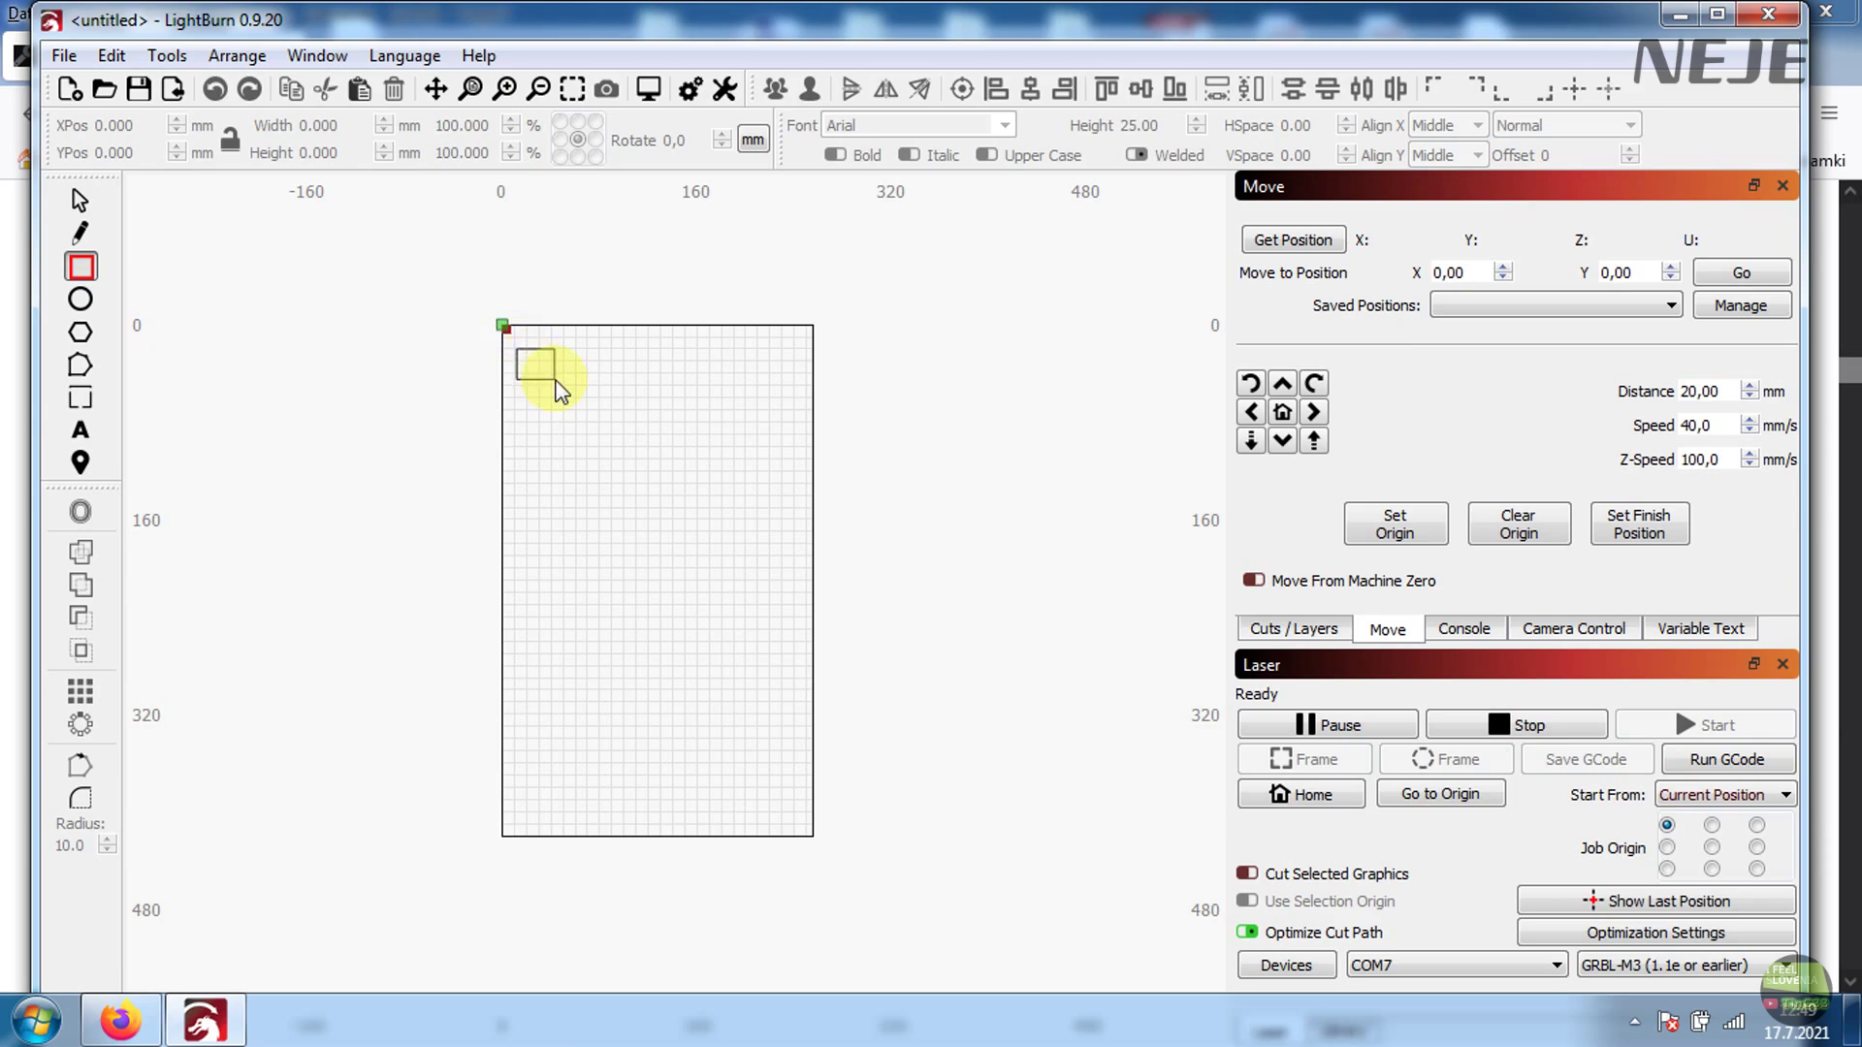
Draw a rectangle about 31 × 25 mm near the workspace origin and open the cut settings of its C00 layer
left_click_drag(556, 380, 556, 380)
left_click(1290, 628)
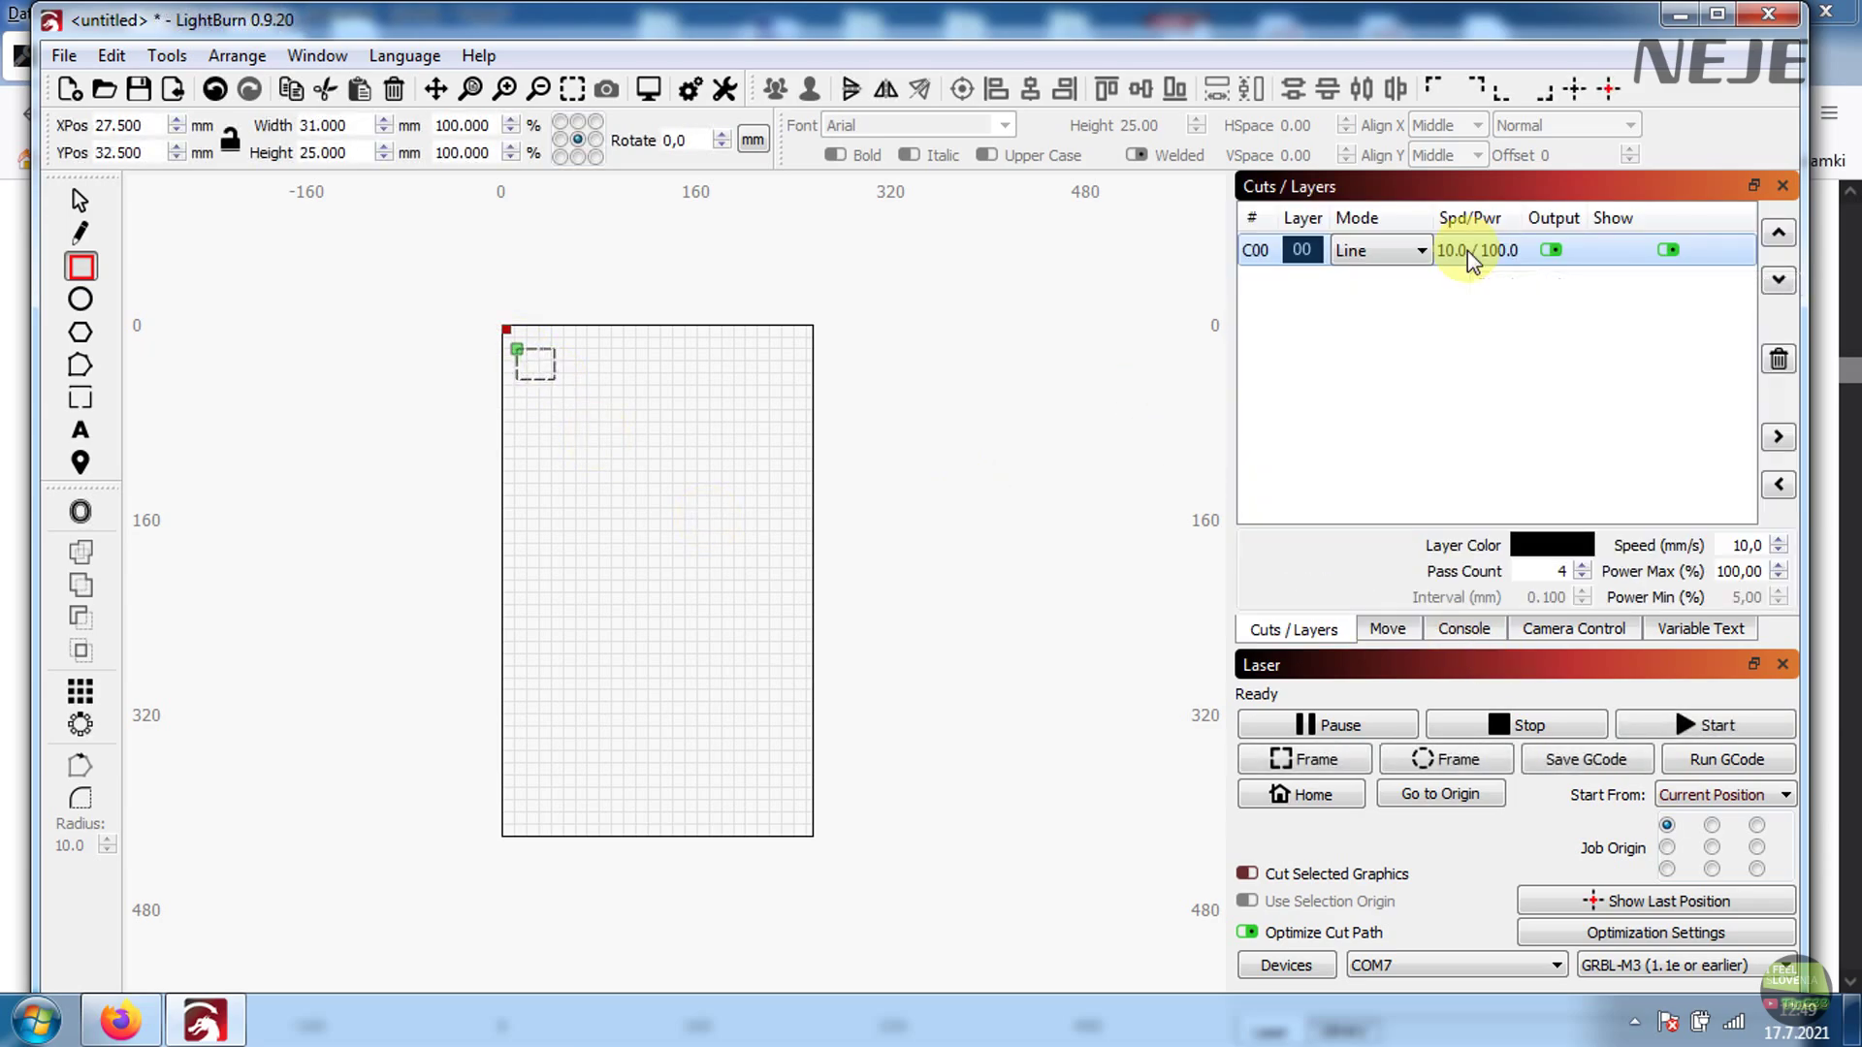
double_click(1470, 256)
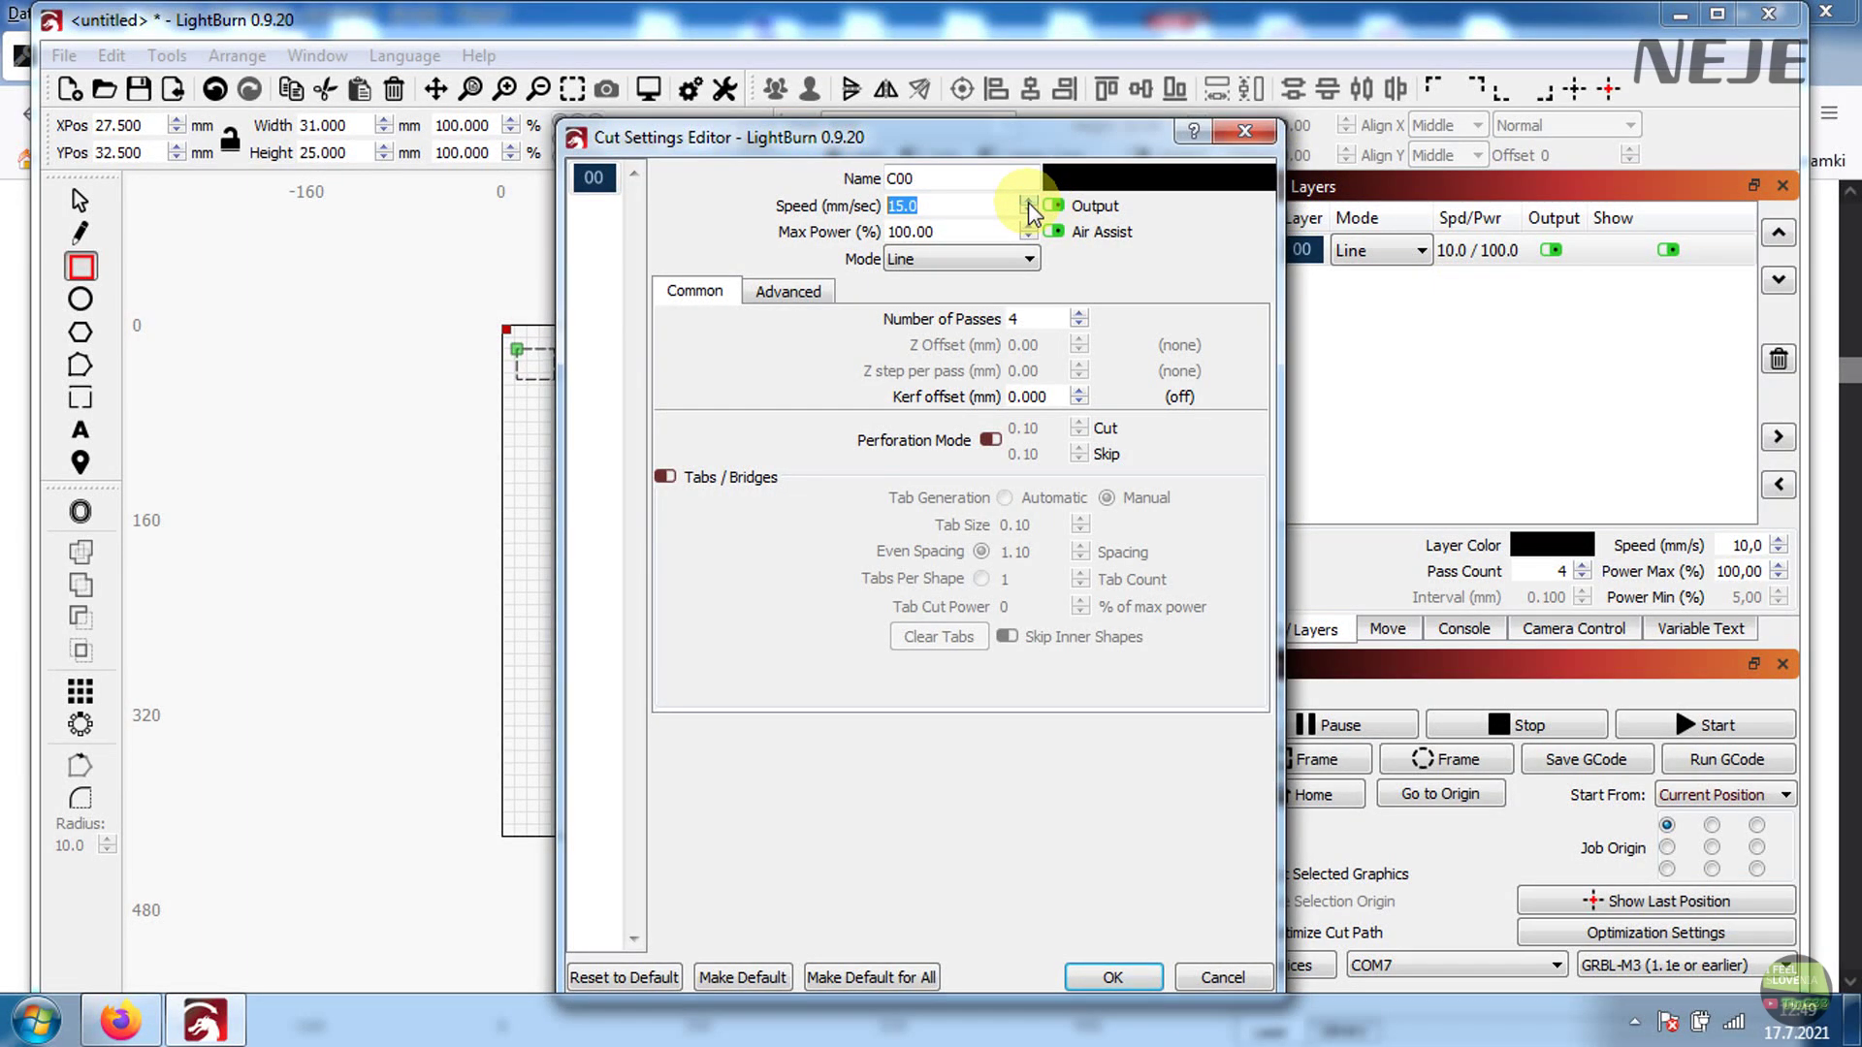